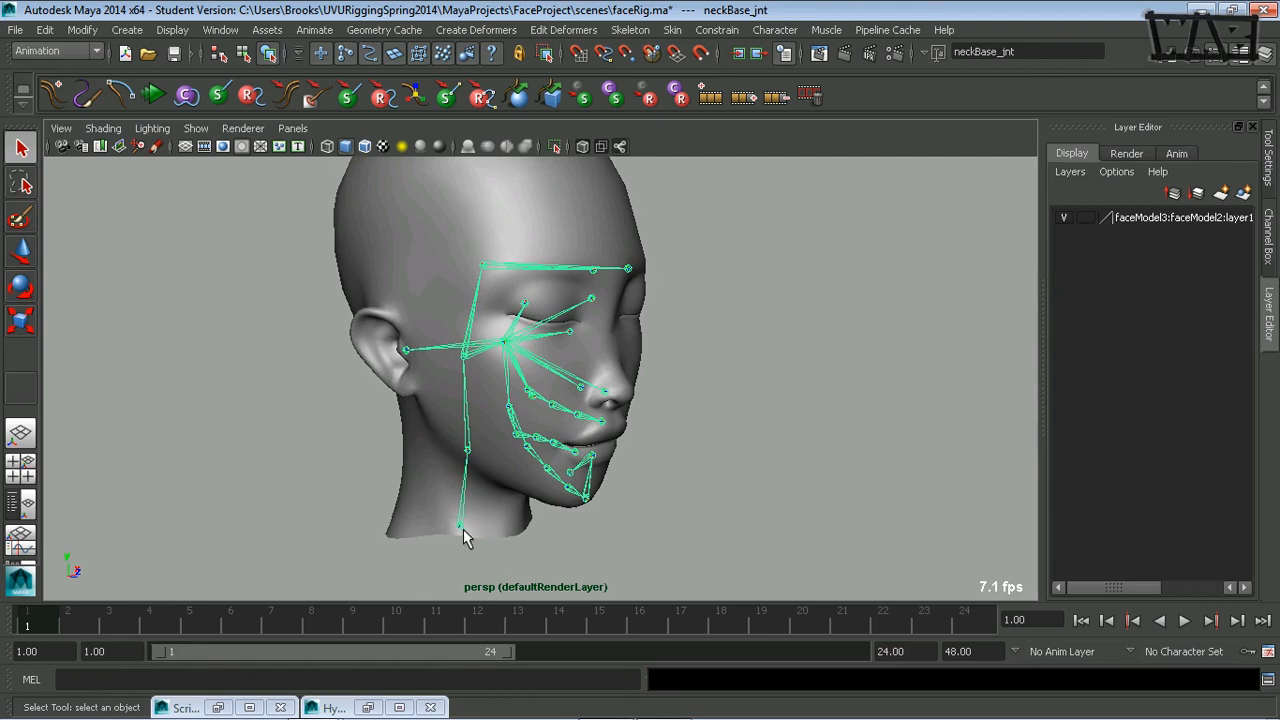
Select neckBase_jnt together with its whole joint hierarchy using the MEL command "select -hi".
{"action": "left_click", "coordinate": [138, 678]}
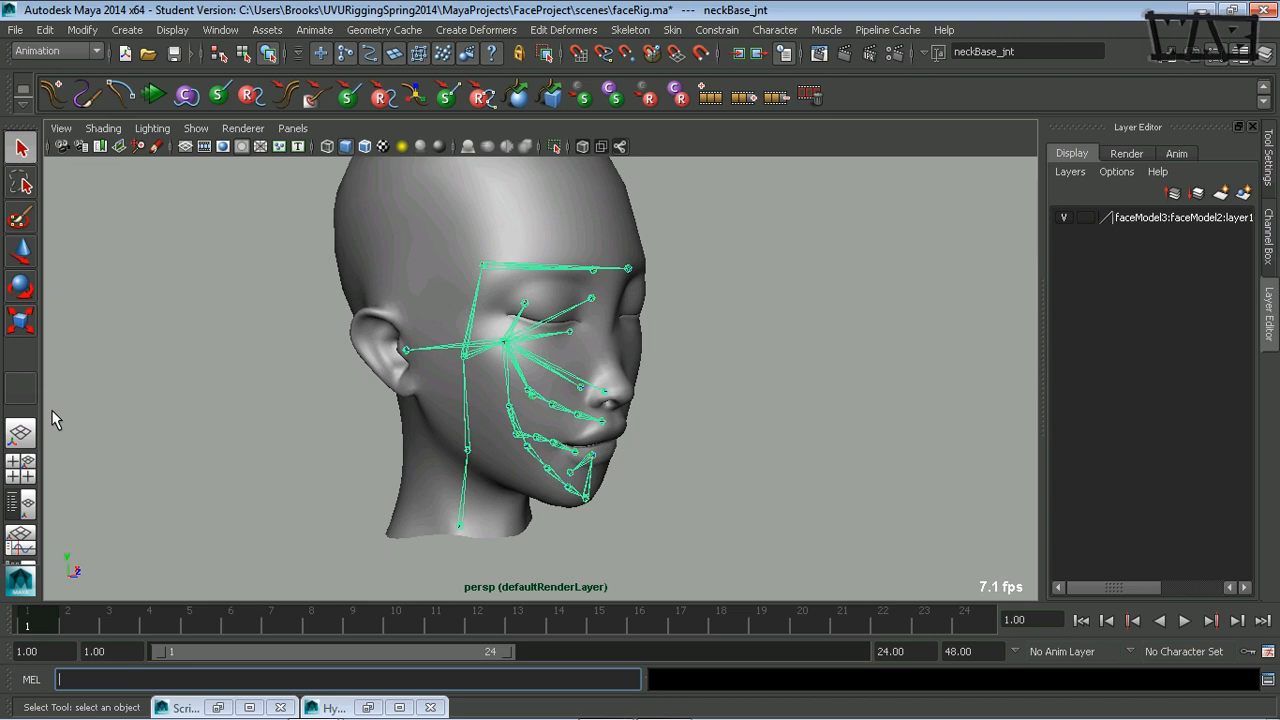
{"action": "left_click", "coordinate": [457, 526]}
{"action": "left_click", "coordinate": [140, 679]}
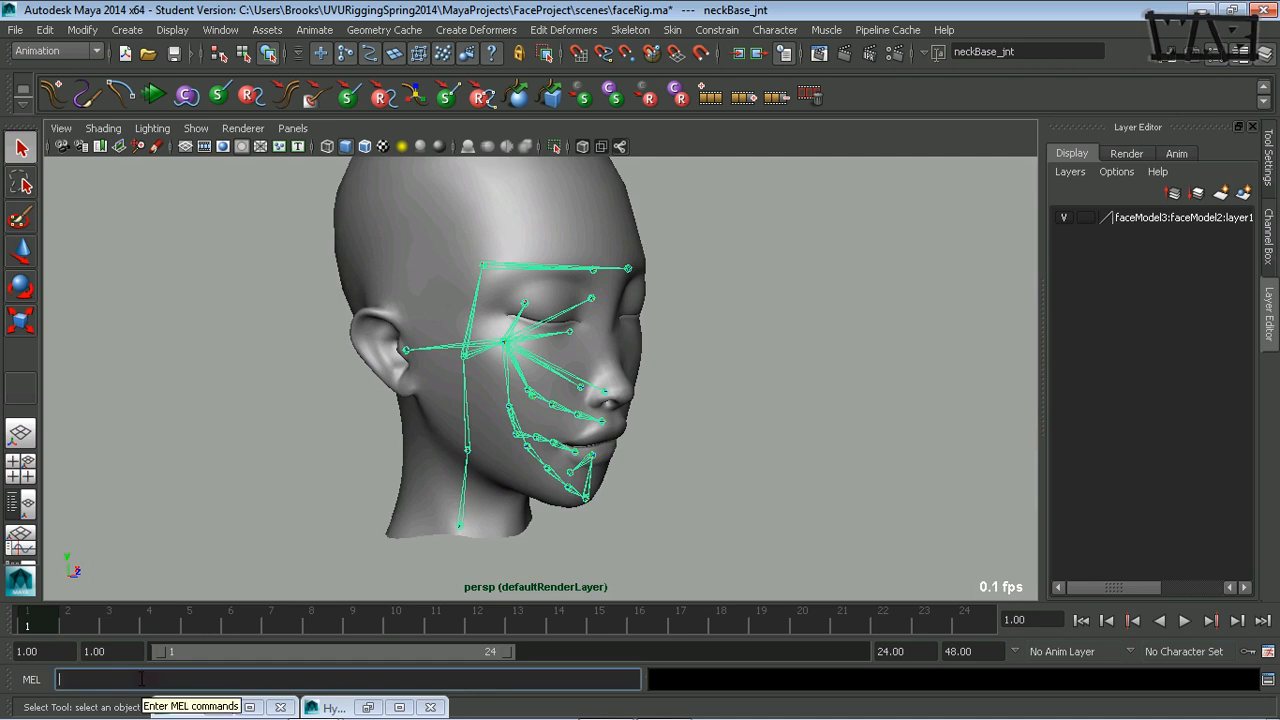
{"action": "type", "text": "select -hi;"}
{"action": "key", "text": "Return"}
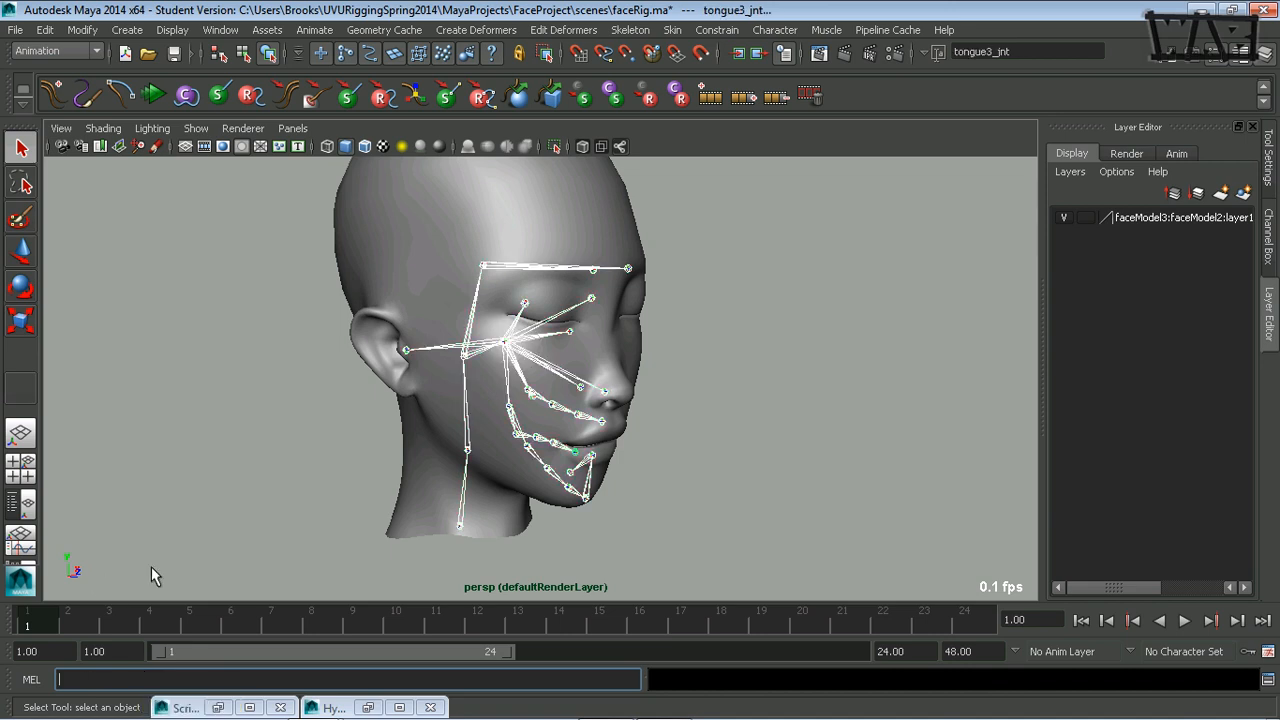
Add the head mesh to the joint selection and open the Smooth Bind options, choosing Distance as the weight distribution.
{"action": "left_click", "coordinate": [387, 209], "text": "shift"}
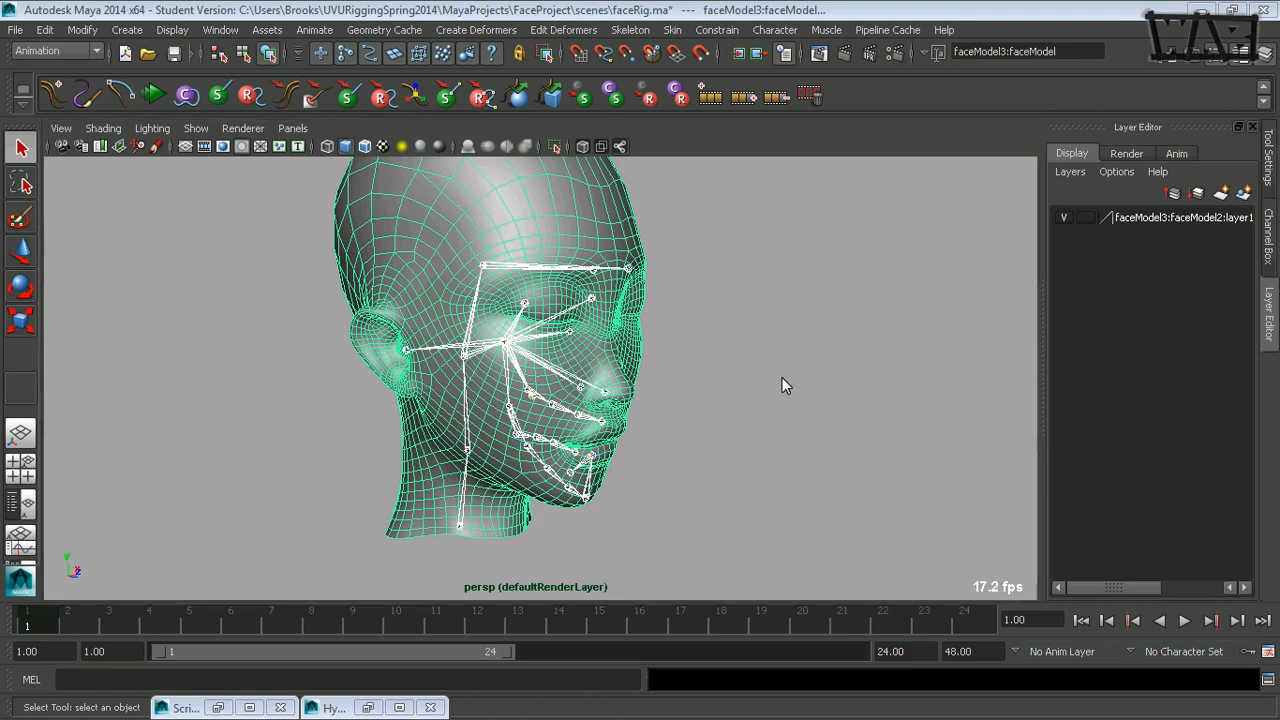
{"action": "left_click", "coordinate": [782, 377]}
{"action": "mouse_move", "coordinate": [878, 404]}
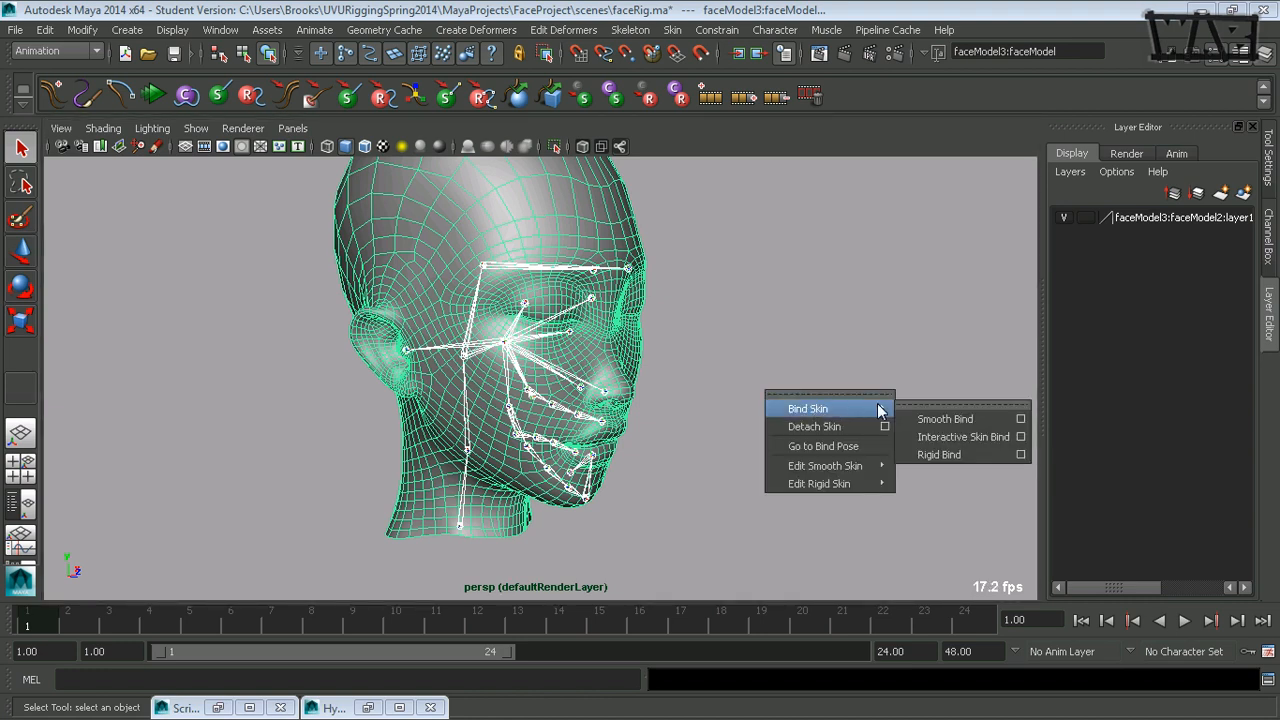
{"action": "left_click", "coordinate": [1020, 419]}
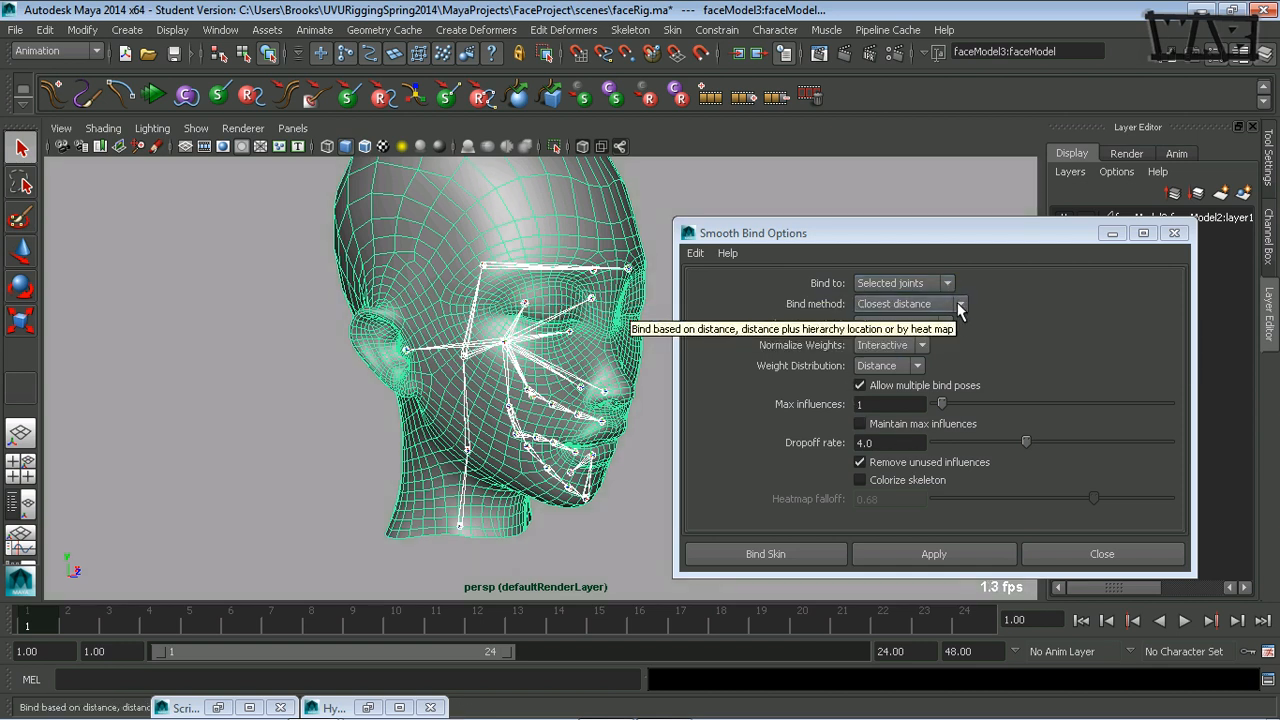
{"action": "left_click", "coordinate": [918, 366]}
{"action": "left_click", "coordinate": [888, 381]}
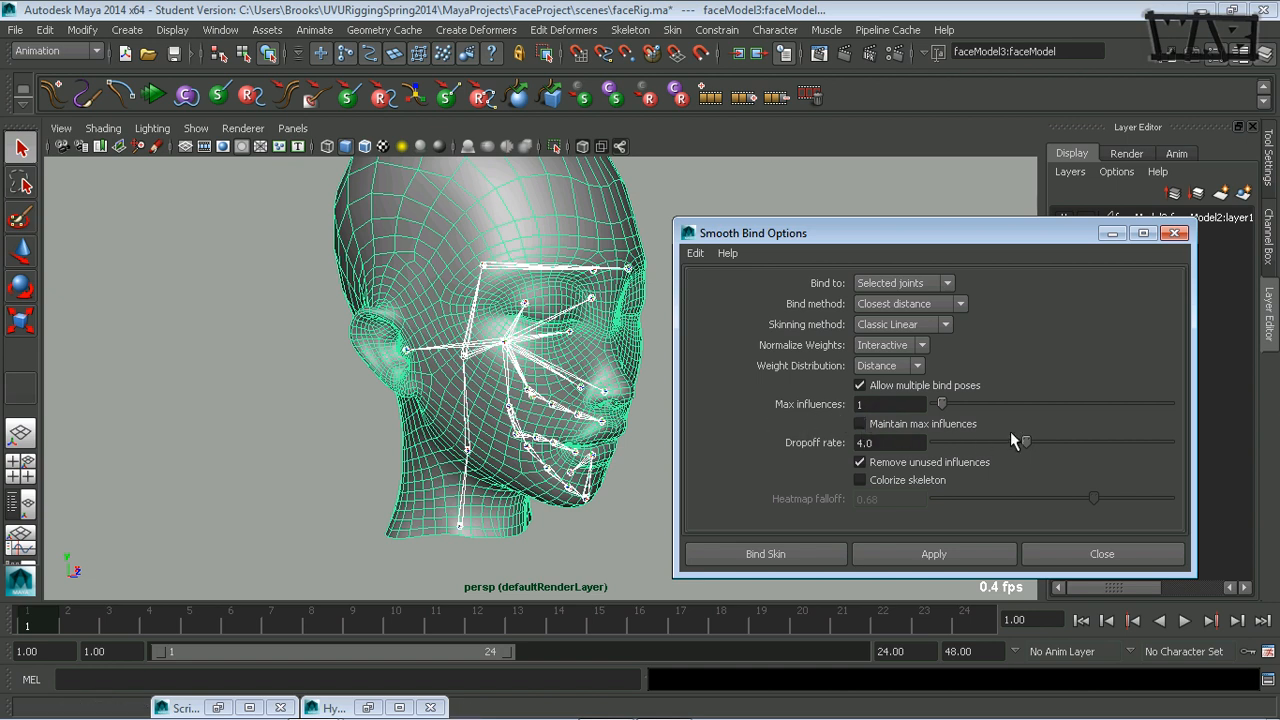
Show the viewport grid and view the head and joints from farther away.
{"action": "left_click", "coordinate": [189, 145]}
{"action": "left_click_drag", "start_coordinate": [512, 452], "coordinate": [387, 461], "text": "alt"}
{"action": "left_click_drag", "start_coordinate": [488, 443], "coordinate": [351, 451], "text": "alt"}
{"action": "middle_click_drag", "start_coordinate": [378, 457], "coordinate": [392, 403], "text": "alt"}
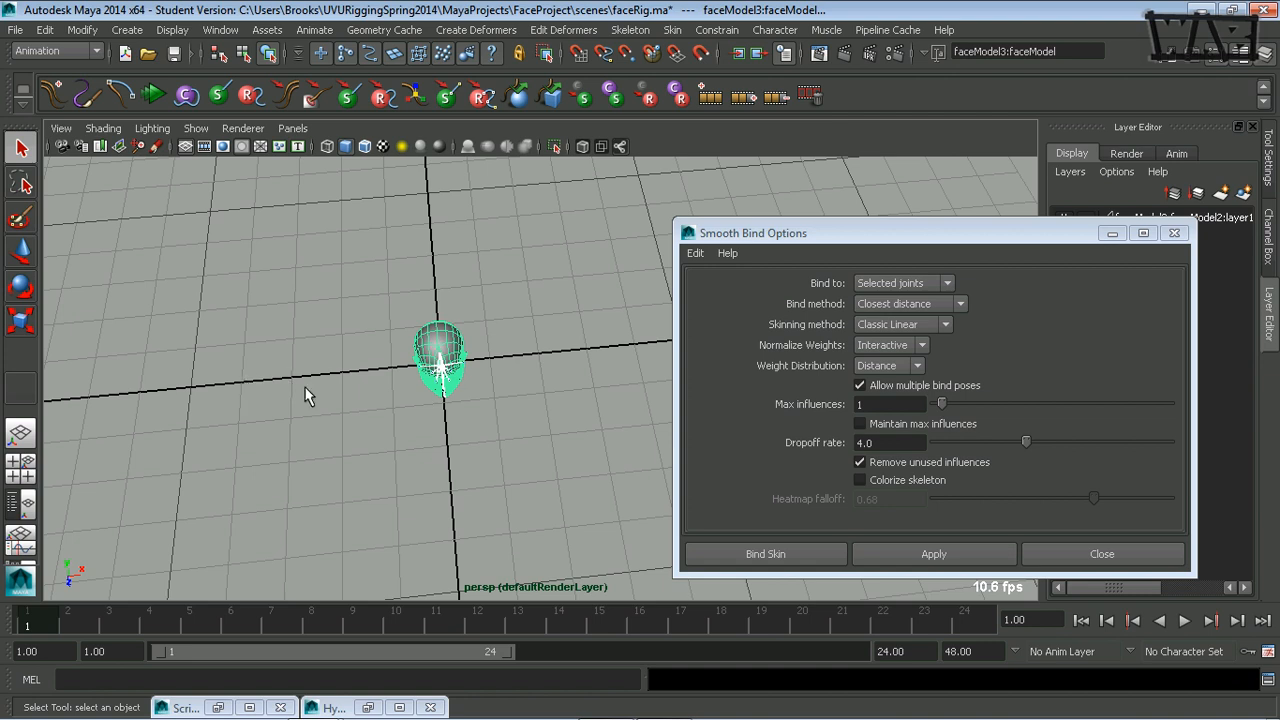
Set the smooth bind dropoff rate to 0.5 and turn off Remove unused influences.
{"action": "left_click", "coordinate": [915, 441]}
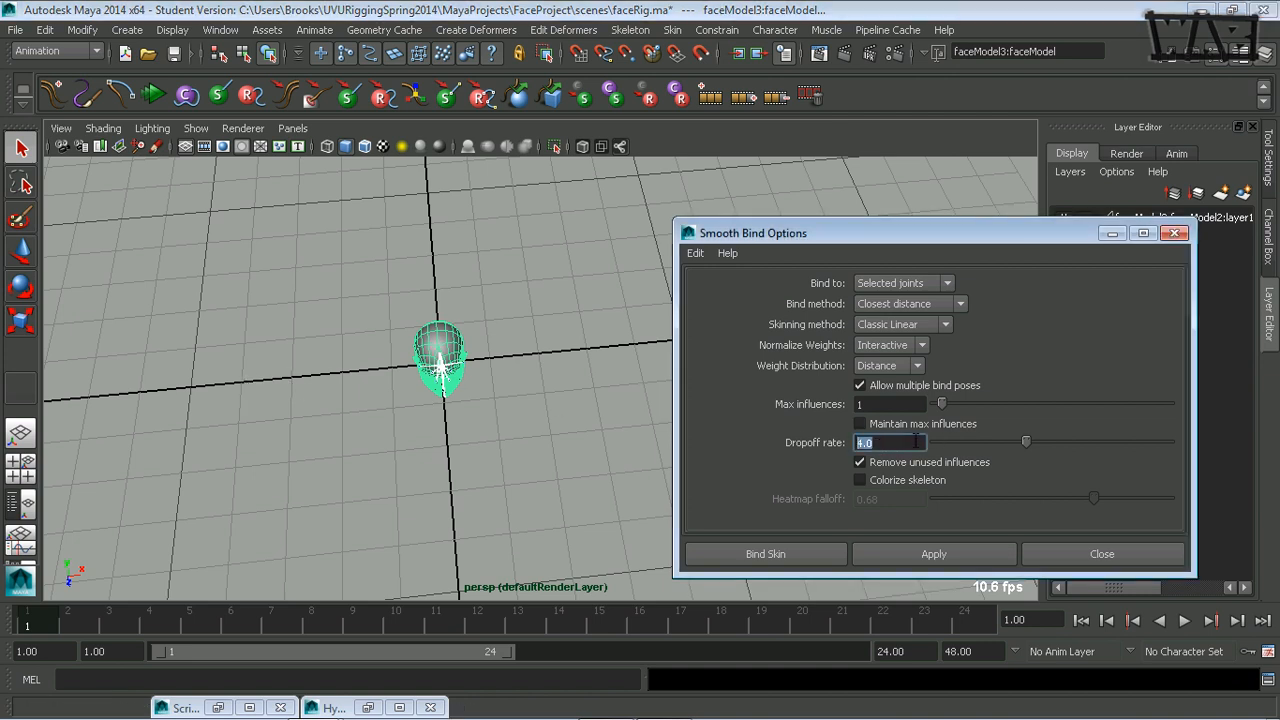
{"action": "type", "text": "1"}
{"action": "key", "text": "BackSpace"}
{"action": "type", "text": "0.5"}
{"action": "key", "text": "Return"}
{"action": "left_click", "coordinate": [961, 464]}
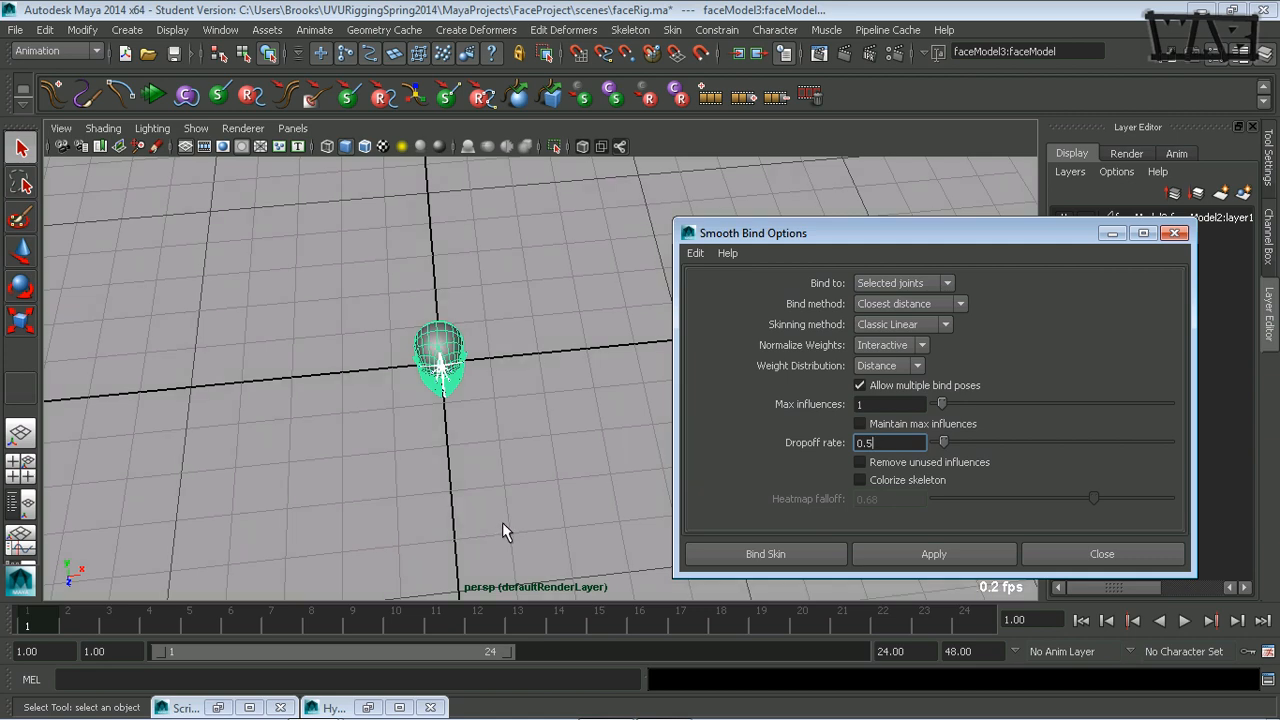
Bind the head mesh to the selected joints with the smooth bind settings.
{"action": "left_click_drag", "start_coordinate": [502, 522], "coordinate": [525, 481], "text": "alt"}
{"action": "right_click_drag", "start_coordinate": [525, 481], "coordinate": [689, 474], "text": "alt"}
{"action": "left_click", "coordinate": [750, 552]}
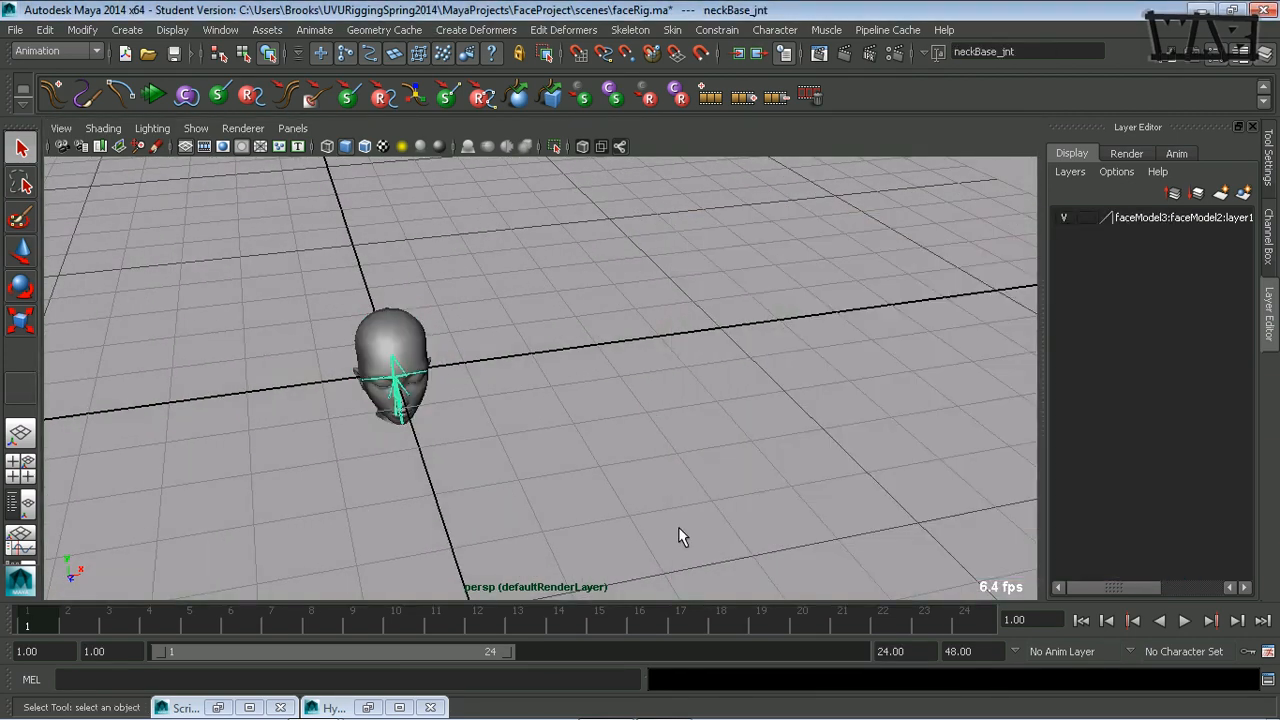
Start the Paint Skin Weights tool on the head mesh and display its tool settings.
{"action": "left_click_drag", "start_coordinate": [403, 327], "coordinate": [391, 363], "text": "alt"}
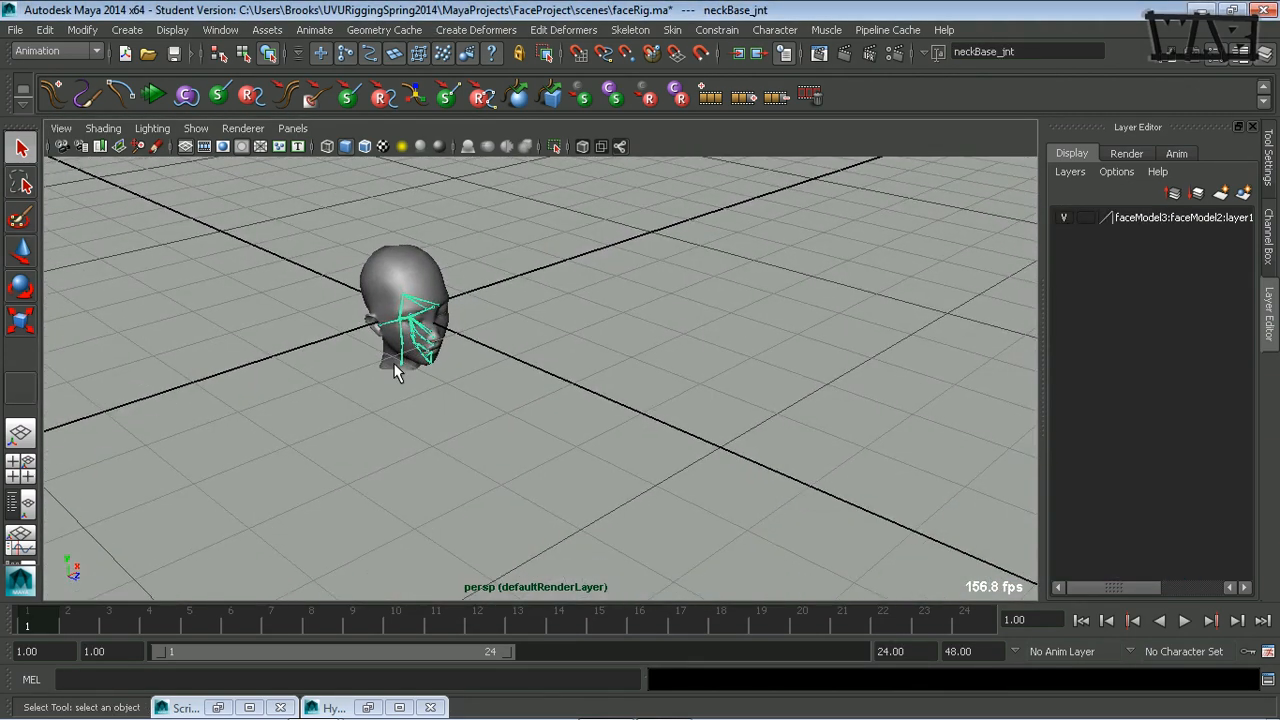
{"action": "right_click_drag", "start_coordinate": [391, 363], "coordinate": [451, 397], "text": "alt"}
{"action": "middle_click_drag", "start_coordinate": [451, 397], "coordinate": [603, 471], "text": "alt"}
{"action": "left_click", "coordinate": [472, 294]}
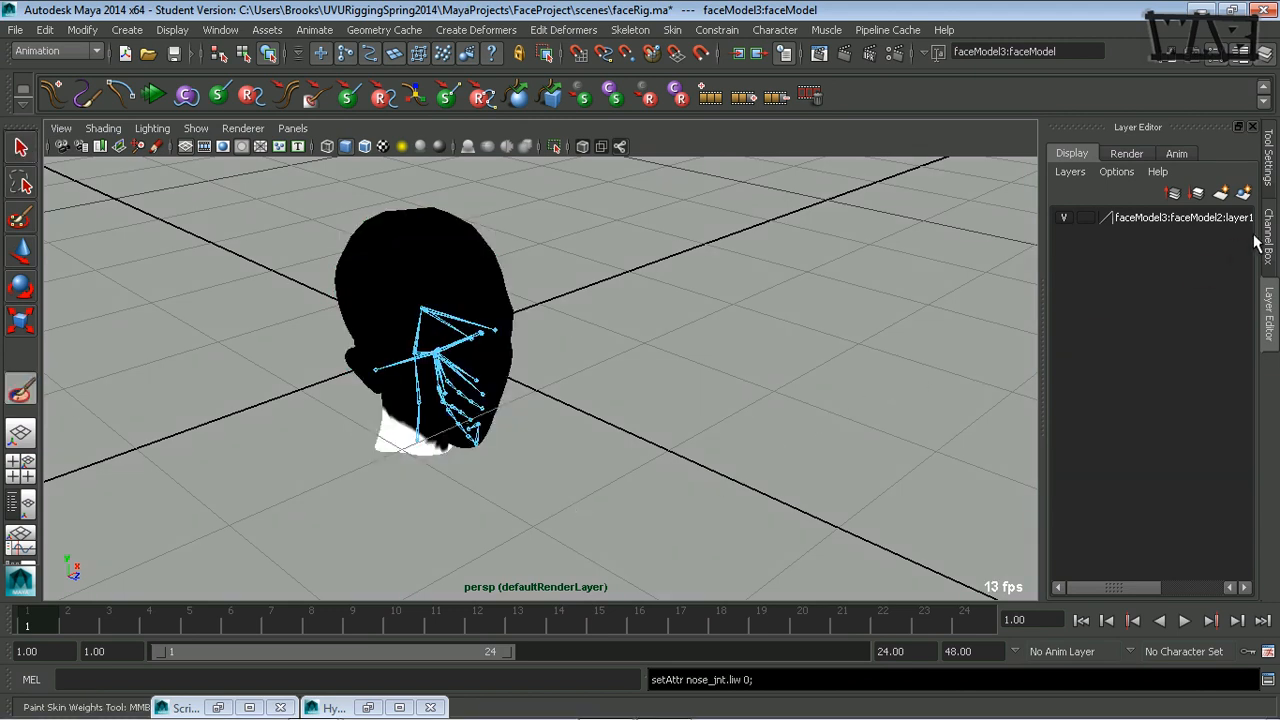
{"action": "left_click", "coordinate": [1270, 168]}
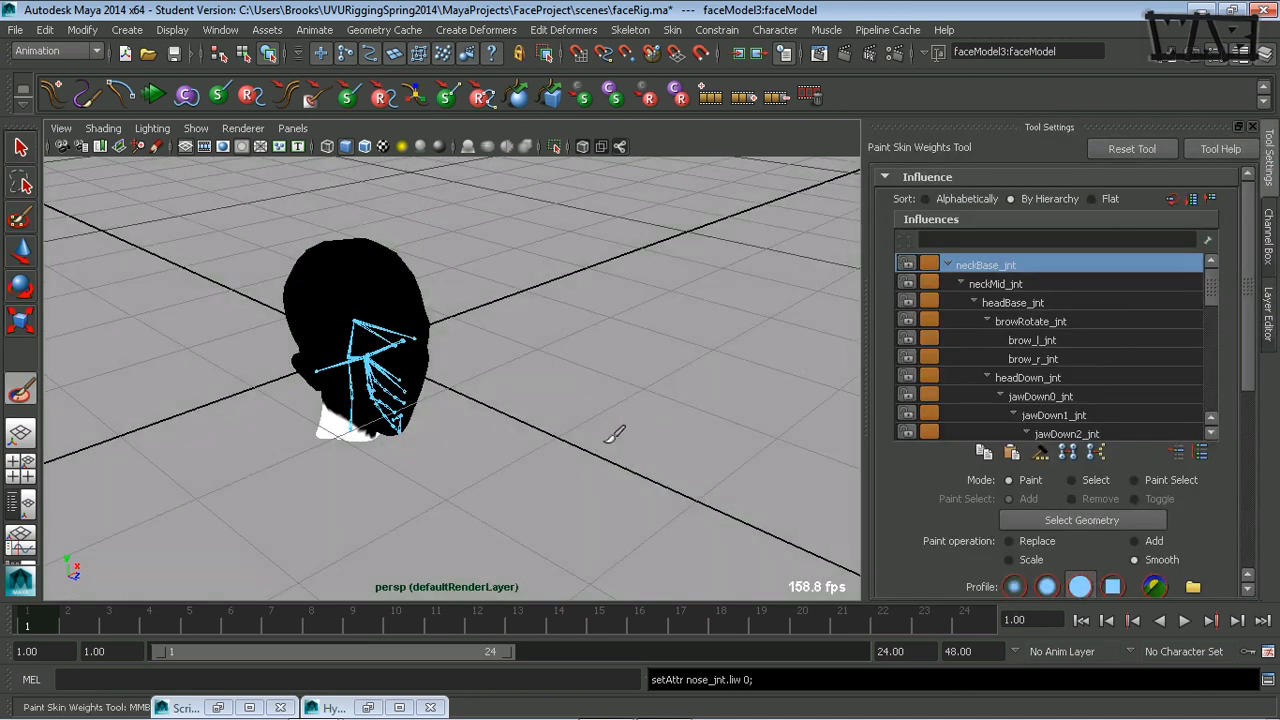
{"action": "mouse_move", "coordinate": [580, 442]}
{"action": "left_mouse_down", "text": "alt"}
{"action": "mouse_move", "coordinate": [680, 466]}
{"action": "mouse_move", "coordinate": [612, 428]}
{"action": "left_mouse_up", "text": "alt"}
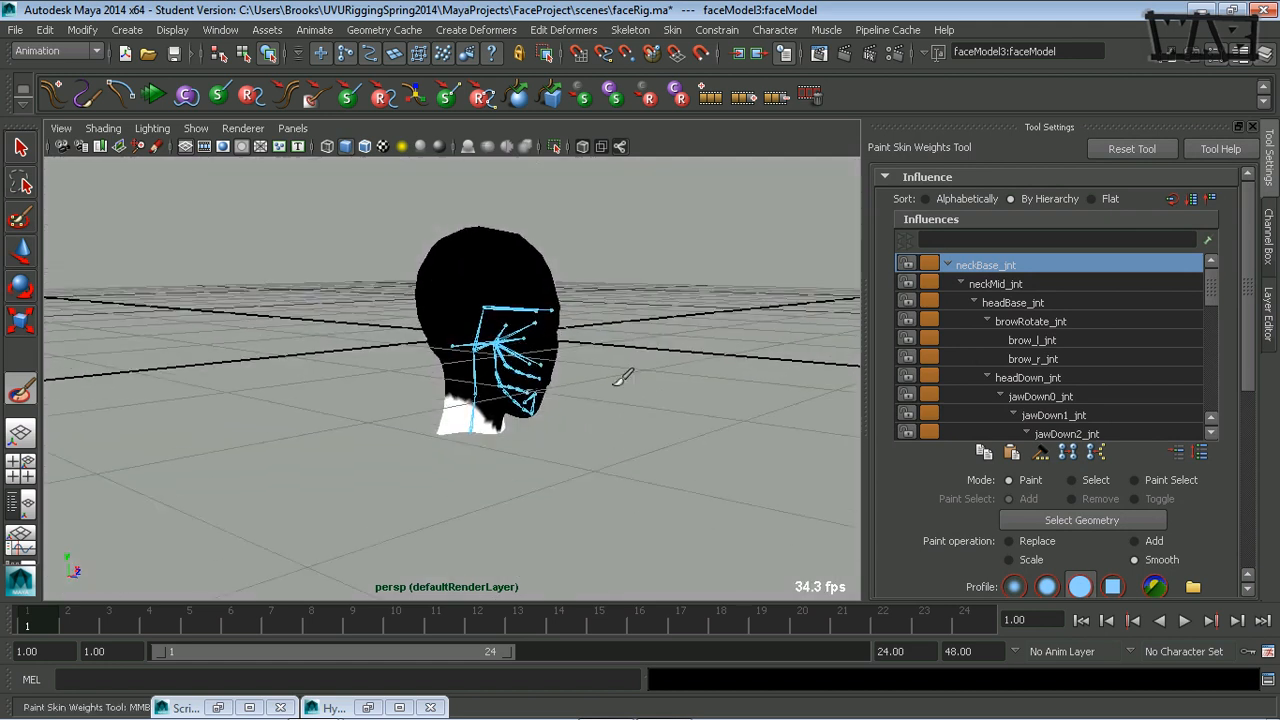
Turn off the X-ray display of the joints and resize the weight-painting brush.
{"action": "left_click", "coordinate": [621, 147]}
{"action": "mouse_move", "coordinate": [600, 337]}
{"action": "left_mouse_down", "text": "alt"}
{"action": "mouse_move", "coordinate": [543, 321]}
{"action": "mouse_move", "coordinate": [582, 368]}
{"action": "mouse_move", "coordinate": [560, 302]}
{"action": "mouse_move", "coordinate": [351, 327]}
{"action": "mouse_move", "coordinate": [403, 309]}
{"action": "left_mouse_up", "text": "alt"}
{"action": "key", "text": "b"}
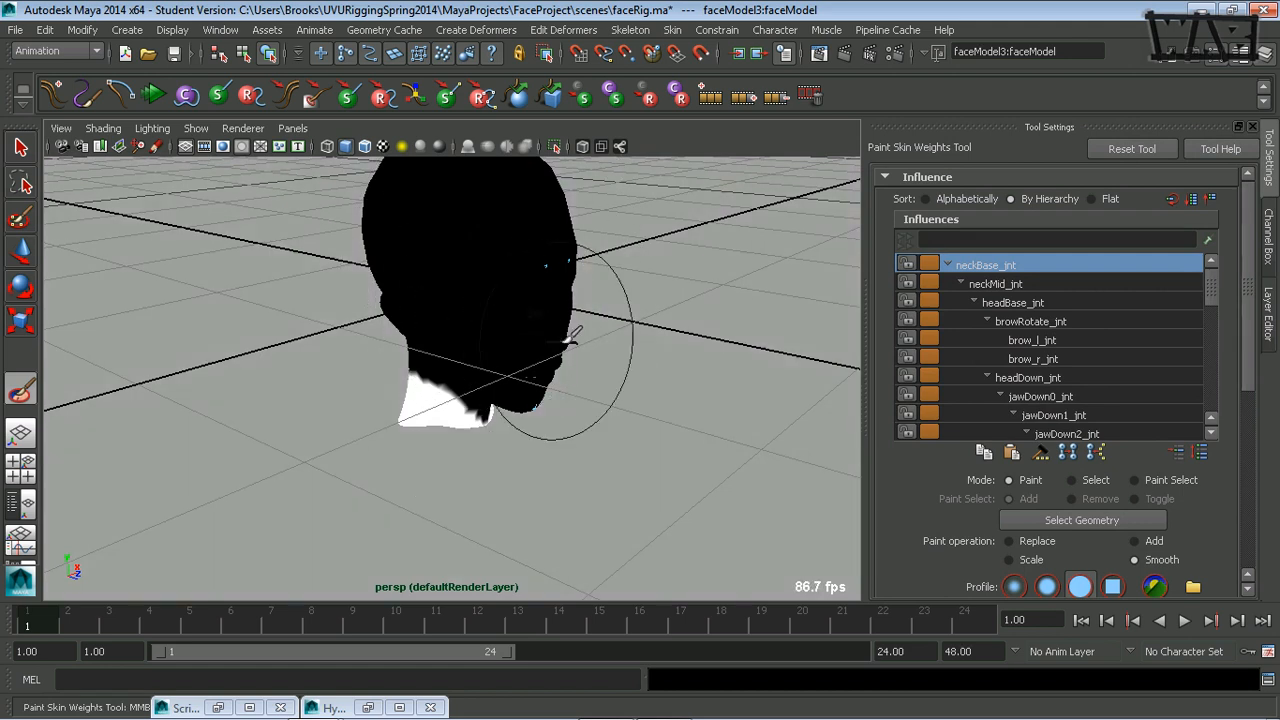
{"action": "left_click_drag", "start_coordinate": [640, 334], "coordinate": [595, 344], "text": "alt"}
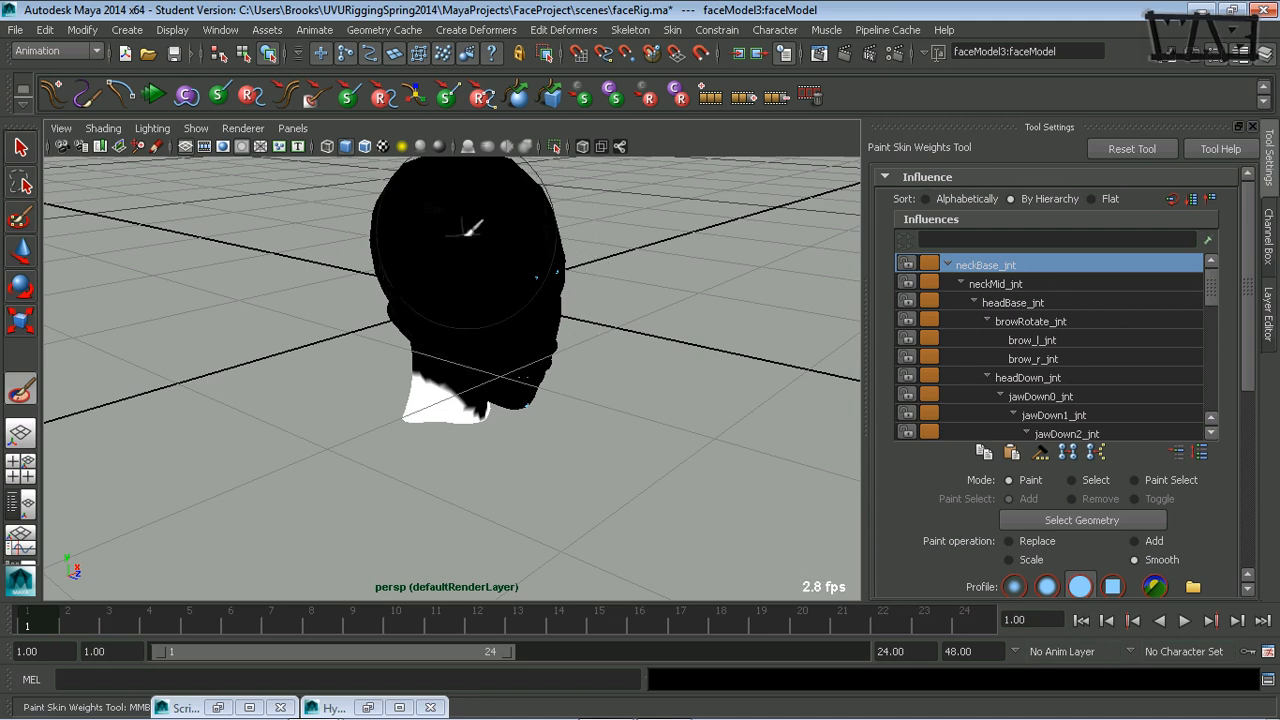
{"action": "mouse_move", "coordinate": [468, 235]}
{"action": "left_mouse_down", "text": "alt"}
{"action": "mouse_move", "coordinate": [490, 286]}
{"action": "mouse_move", "coordinate": [458, 396]}
{"action": "left_mouse_up", "text": "alt"}
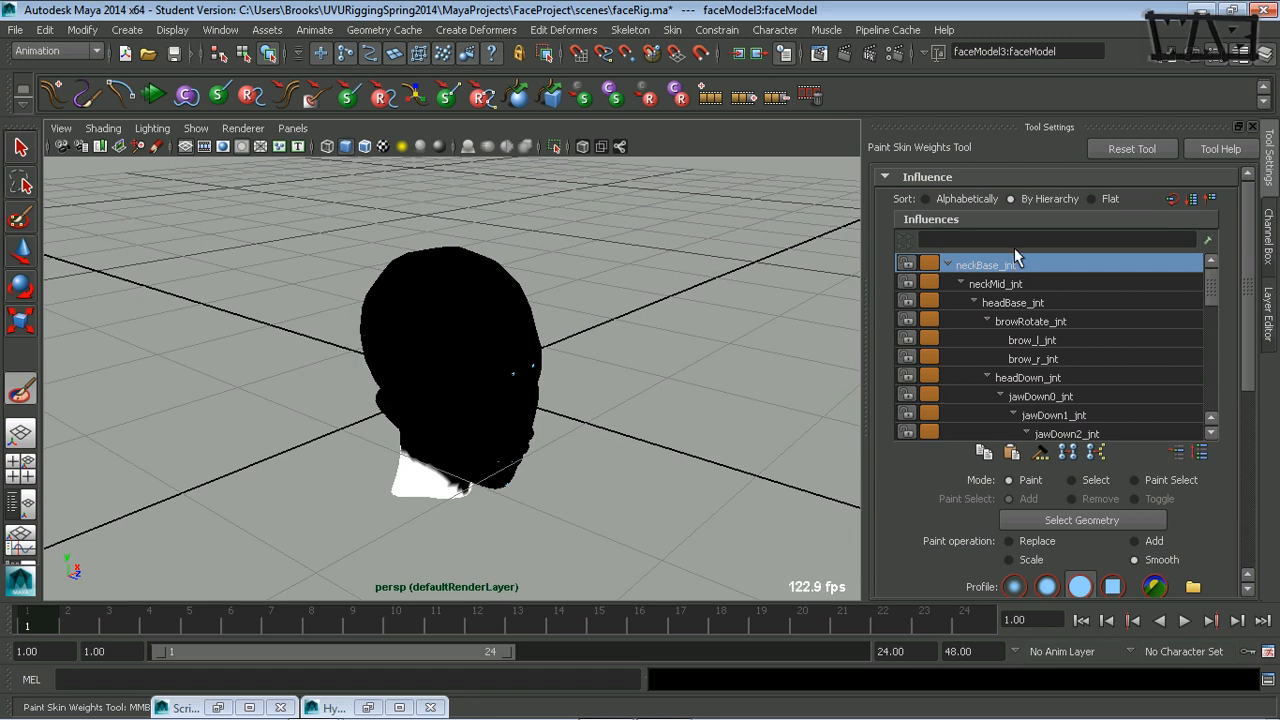
Examine the skin weights of each influence in turn, from neckMid_jnt down to nose_jnt.
{"action": "key", "text": "Down"}
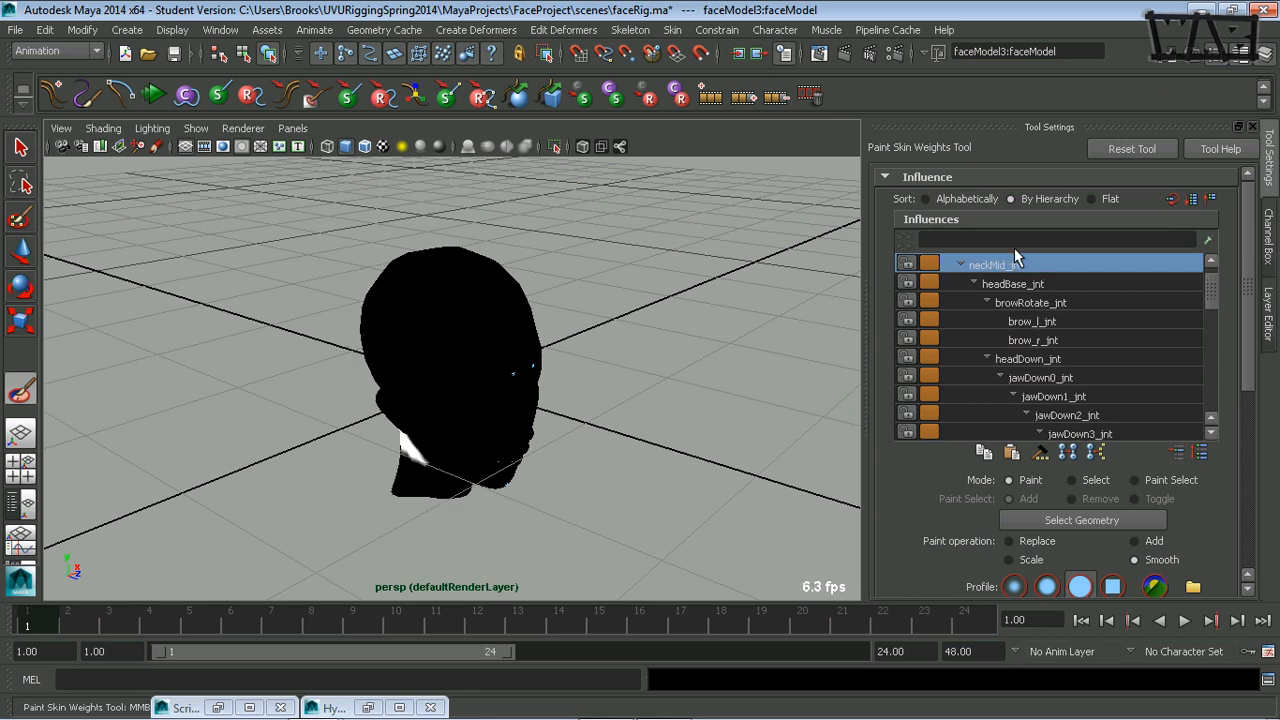
{"action": "key", "text": "Down"}
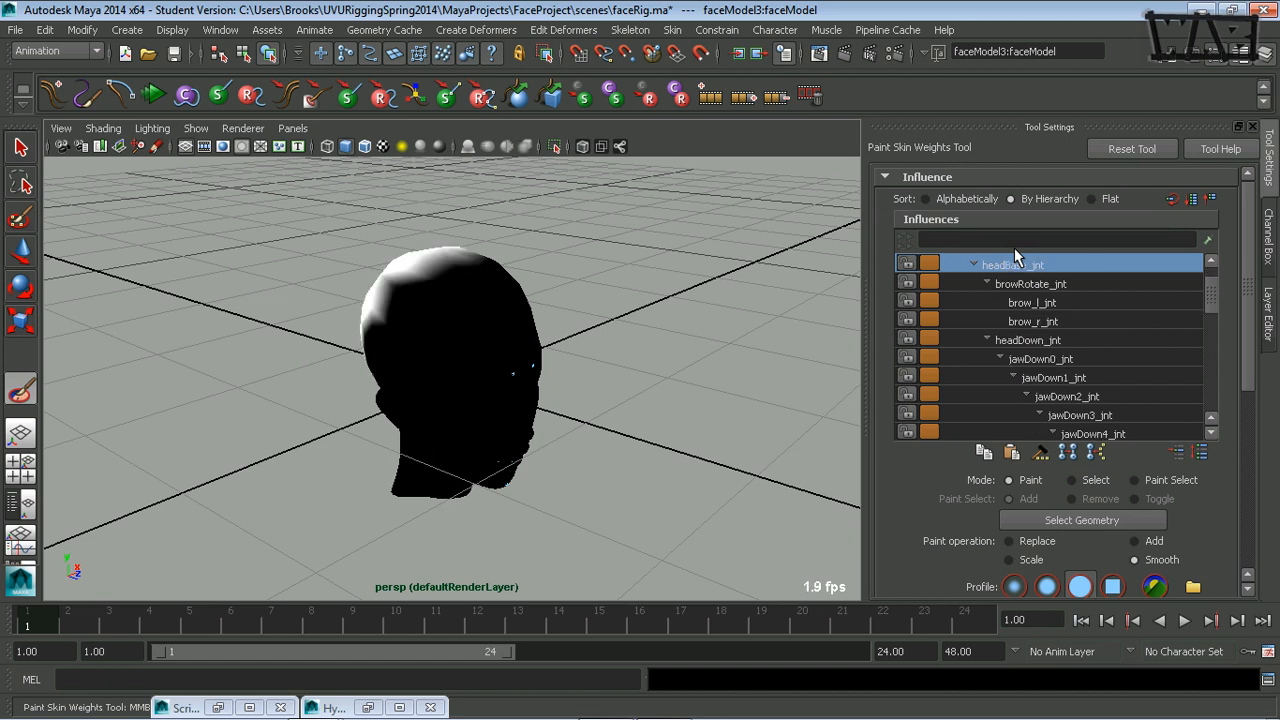
{"action": "key", "text": "Down"}
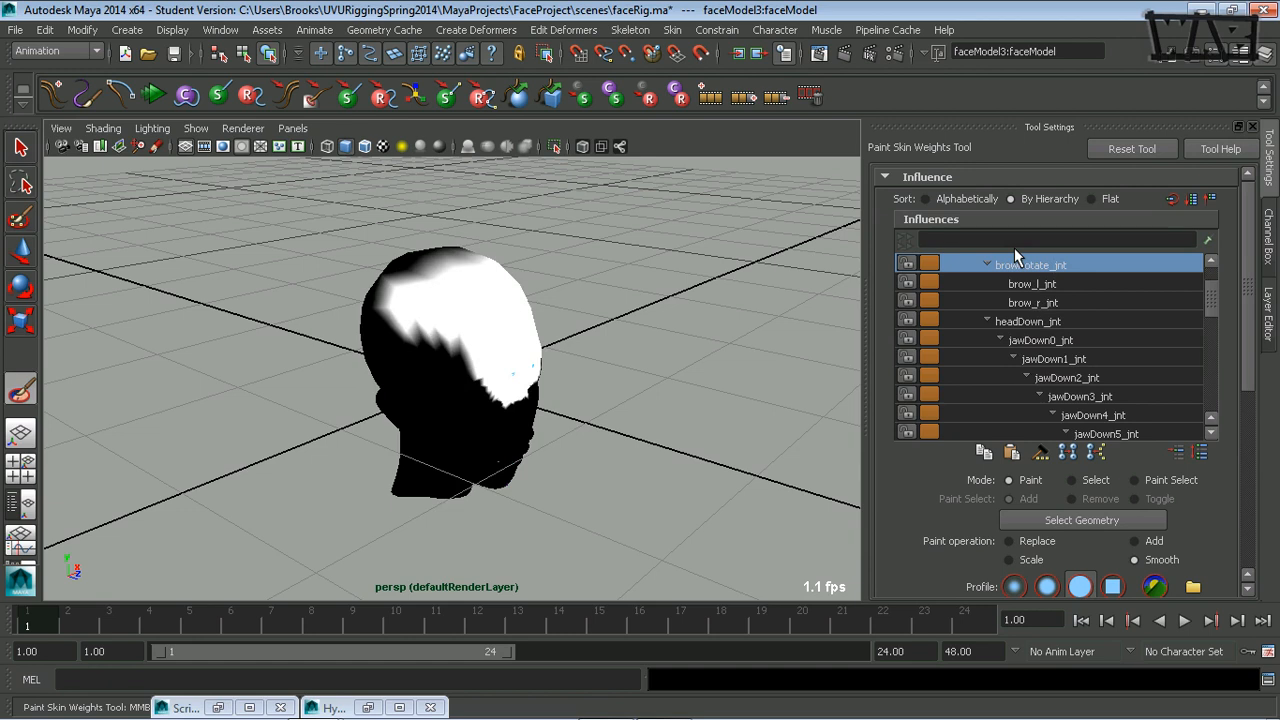
{"action": "key", "text": "Down"}
{"action": "key", "text": "Down"}
{"action": "key", "text": "Down"}
{"action": "key", "text": "Down"}
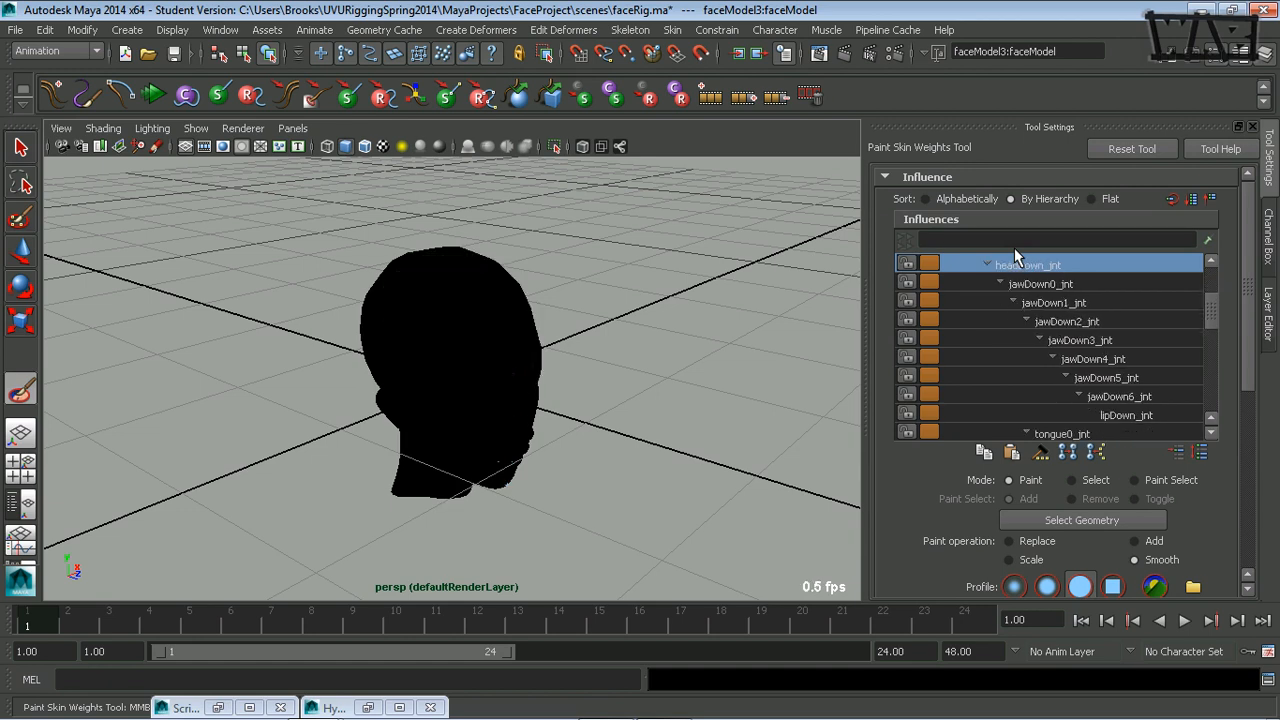
{"action": "key", "text": "Down"}
{"action": "key", "text": "Down"}
{"action": "key", "text": "Down"}
{"action": "key", "text": "Down"}
{"action": "key", "text": "Down"}
{"action": "key", "text": "Down"}
{"action": "key", "text": "Down"}
{"action": "key", "text": "Down"}
{"action": "key", "text": "Down"}
{"action": "key", "text": "Down"}
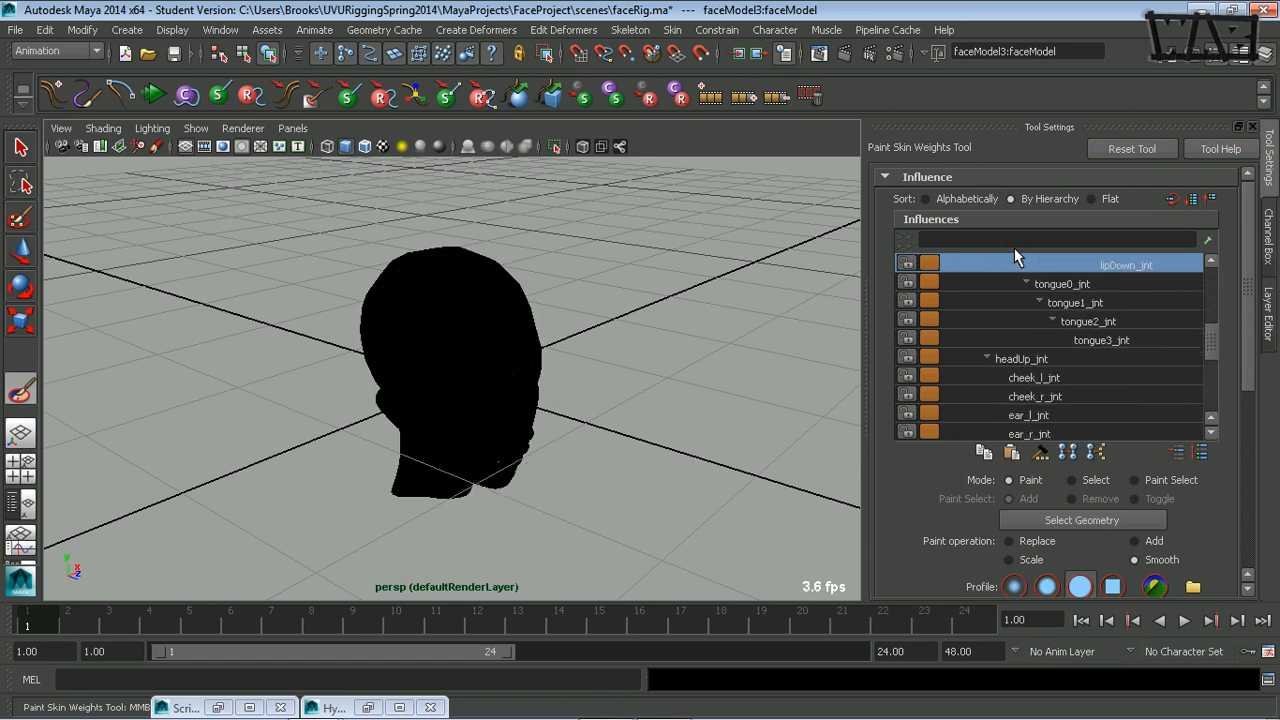
{"action": "key", "text": "Down"}
{"action": "key", "text": "Down"}
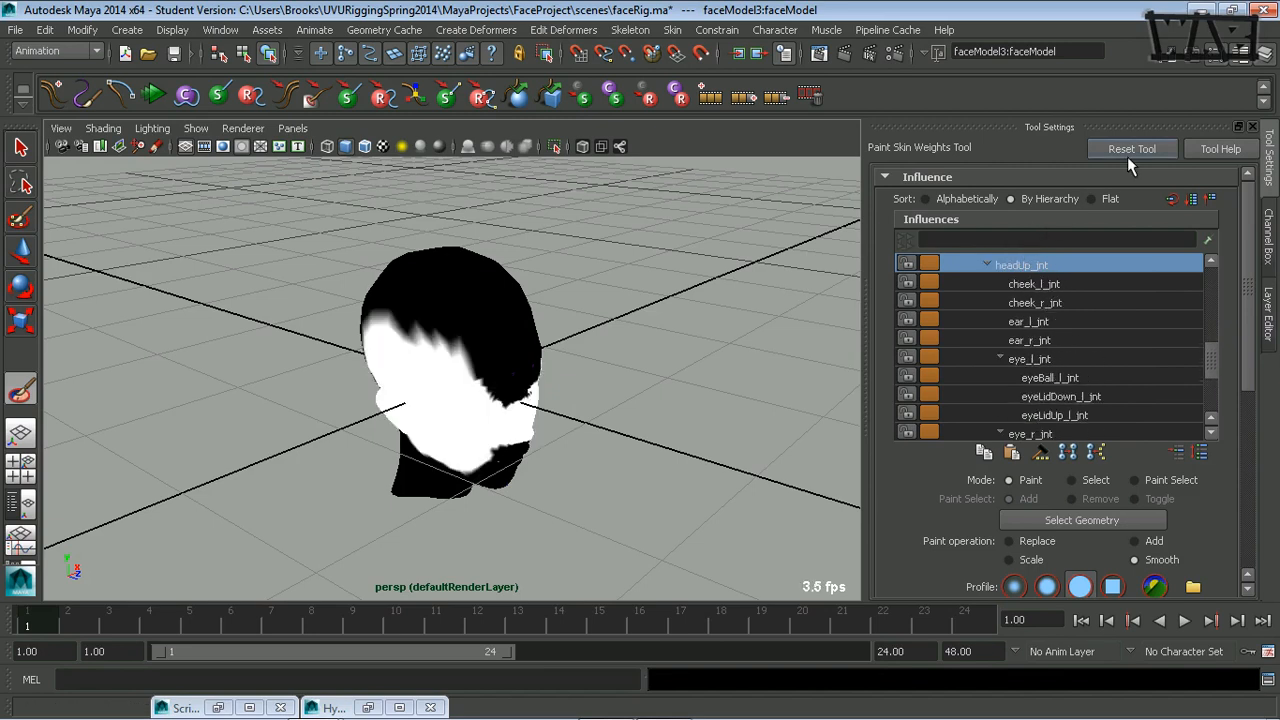
{"action": "key", "text": "Down"}
{"action": "key", "text": "Down"}
{"action": "key", "text": "Down"}
{"action": "key", "text": "Down"}
{"action": "key", "text": "Down"}
{"action": "key", "text": "Down"}
{"action": "key", "text": "Down"}
{"action": "key", "text": "Down"}
{"action": "key", "text": "Down"}
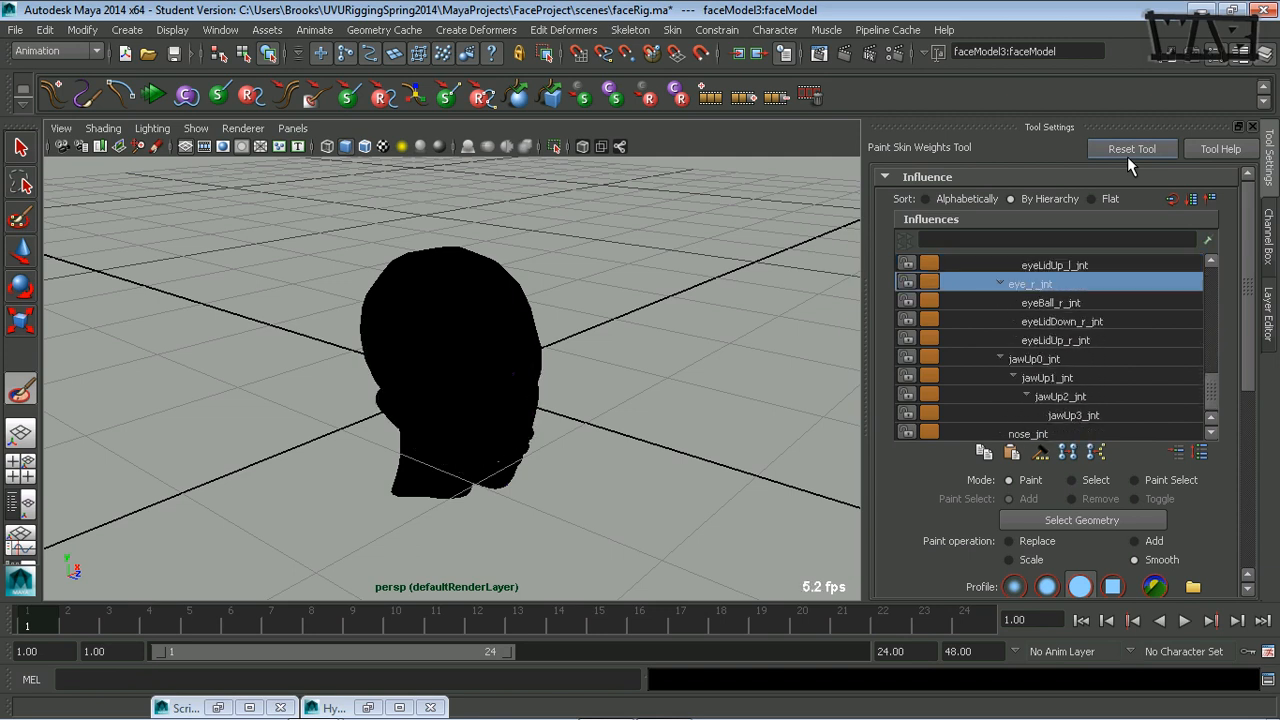
{"action": "key", "text": "Down"}
{"action": "key", "text": "Down"}
{"action": "key", "text": "Down"}
{"action": "key", "text": "Down"}
{"action": "key", "text": "Down"}
{"action": "key", "text": "Down"}
{"action": "key", "text": "Down"}
{"action": "key", "text": "Down"}
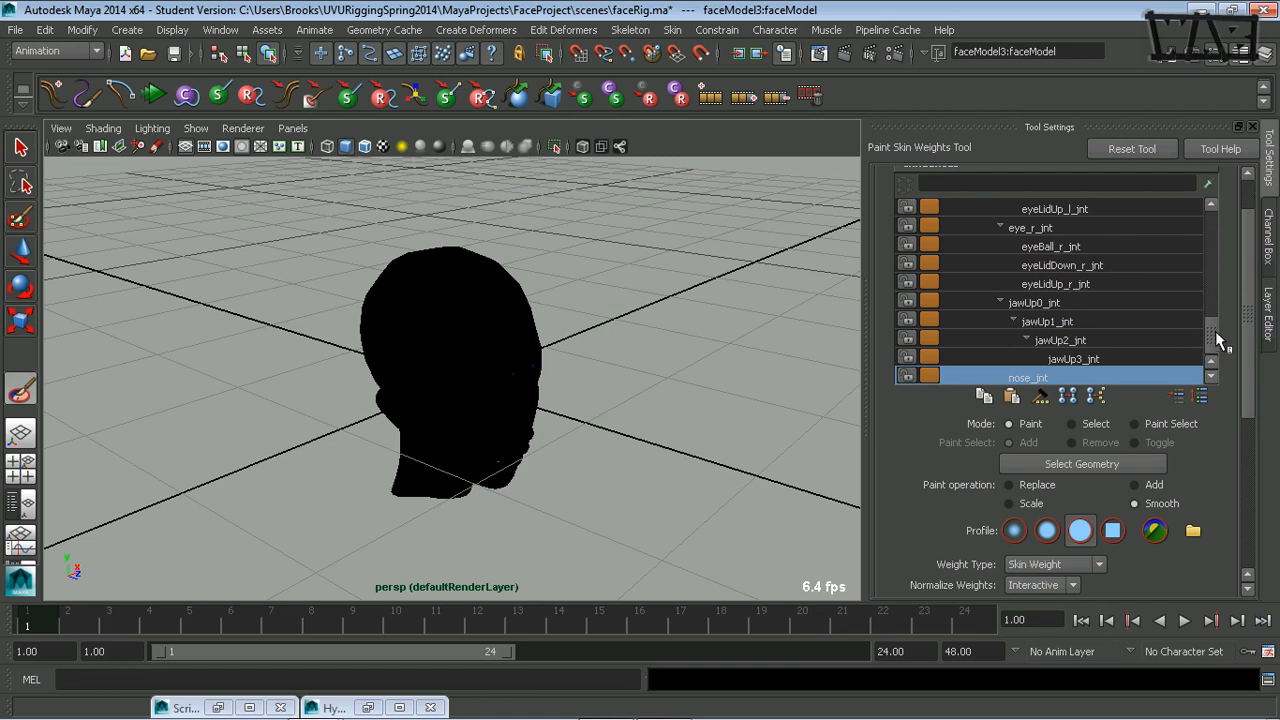
Flood the whole head mesh with headBase_jnt's influence, using the Add operation at value 1.
{"action": "left_click_drag", "start_coordinate": [1212, 335], "coordinate": [1213, 220]}
{"action": "left_click", "coordinate": [1085, 211]}
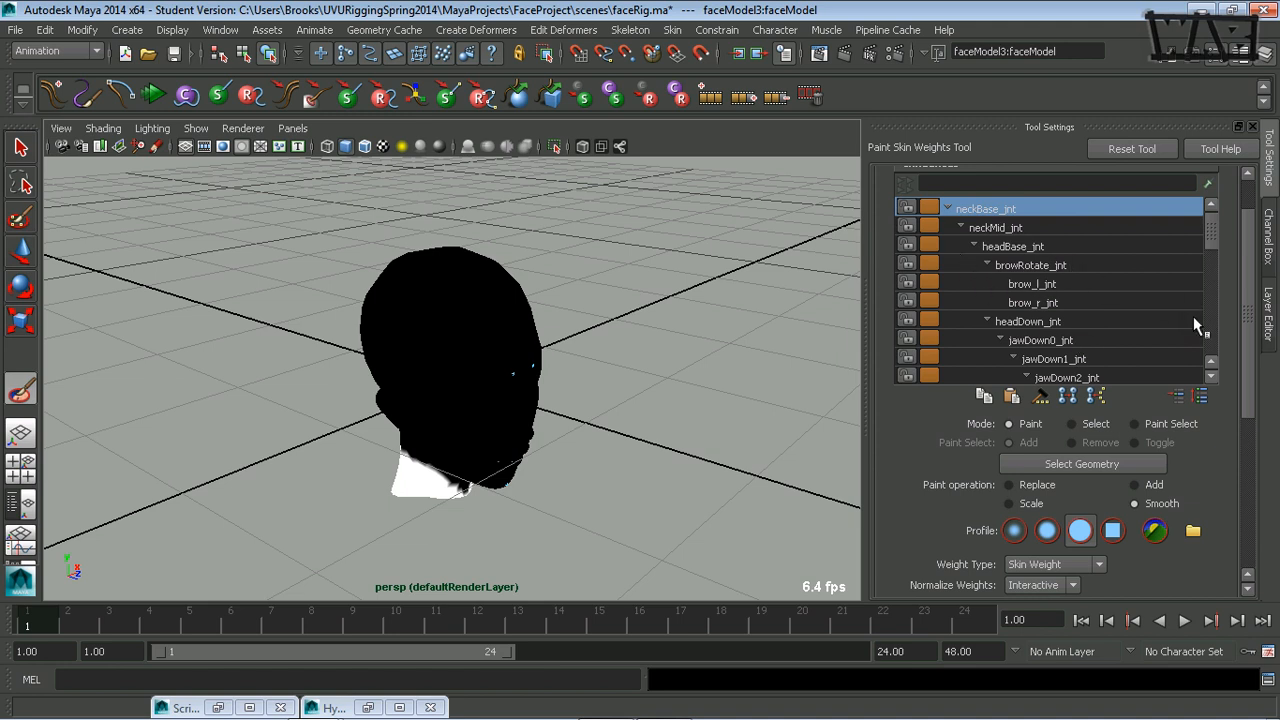
{"action": "left_click", "coordinate": [1079, 248]}
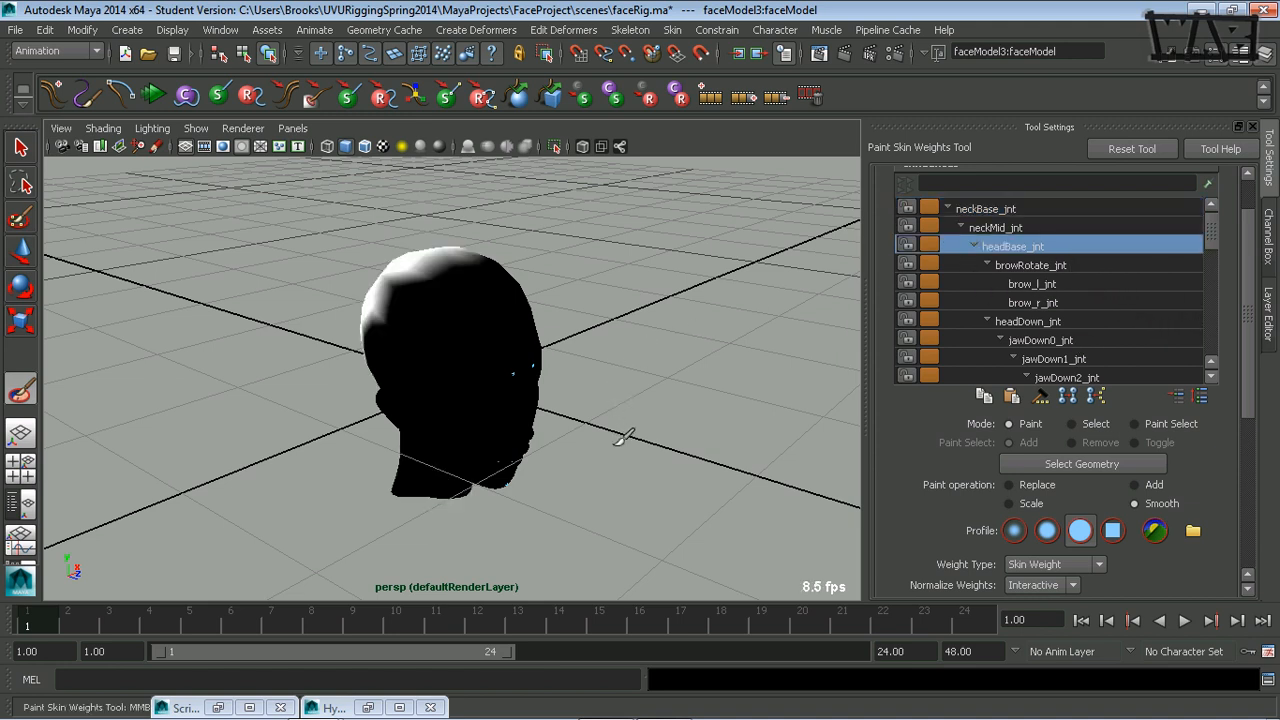
{"action": "scroll", "coordinate": [1248, 383], "scroll_direction": "down", "scroll_amount": 5}
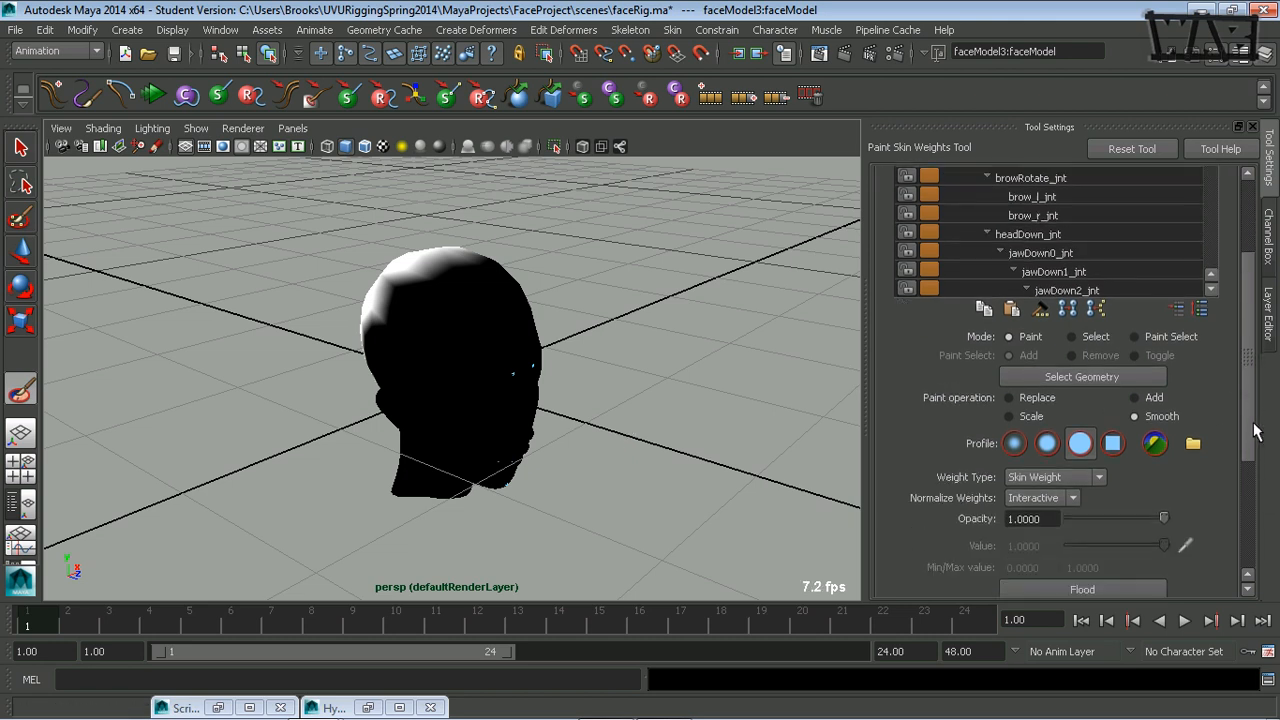
{"action": "left_click", "coordinate": [1156, 256]}
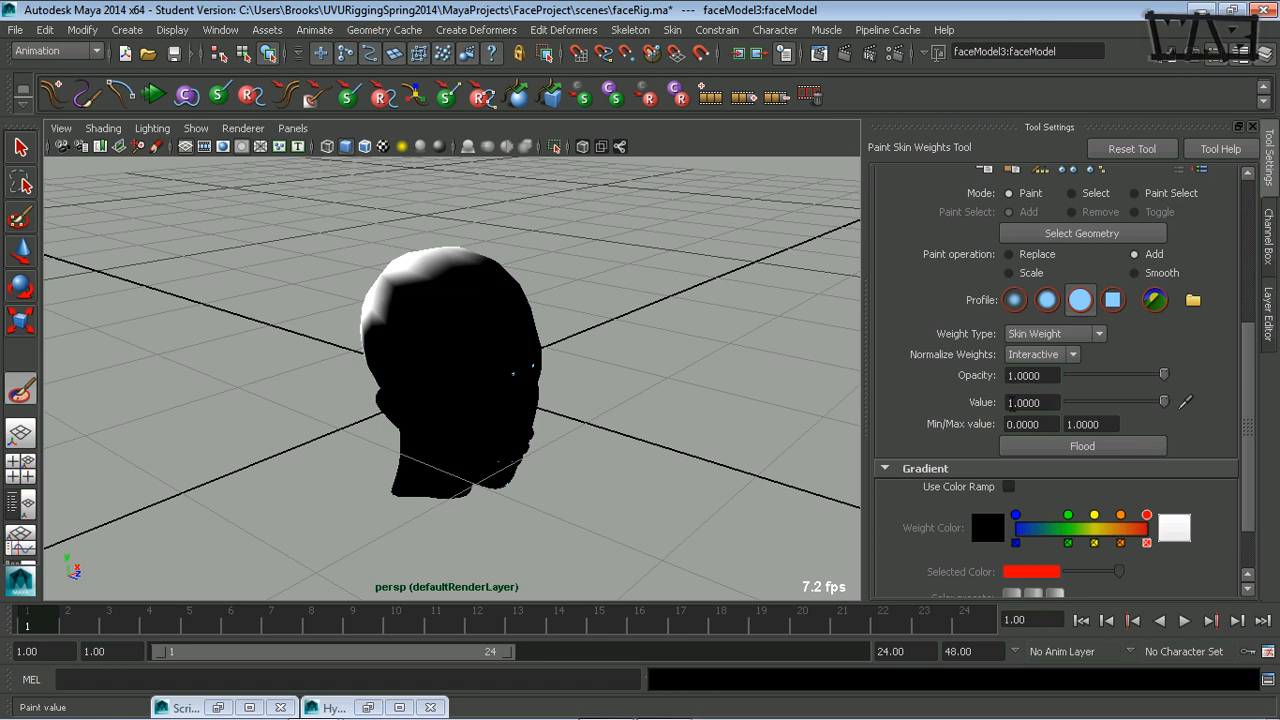
{"action": "left_click", "coordinate": [1075, 446]}
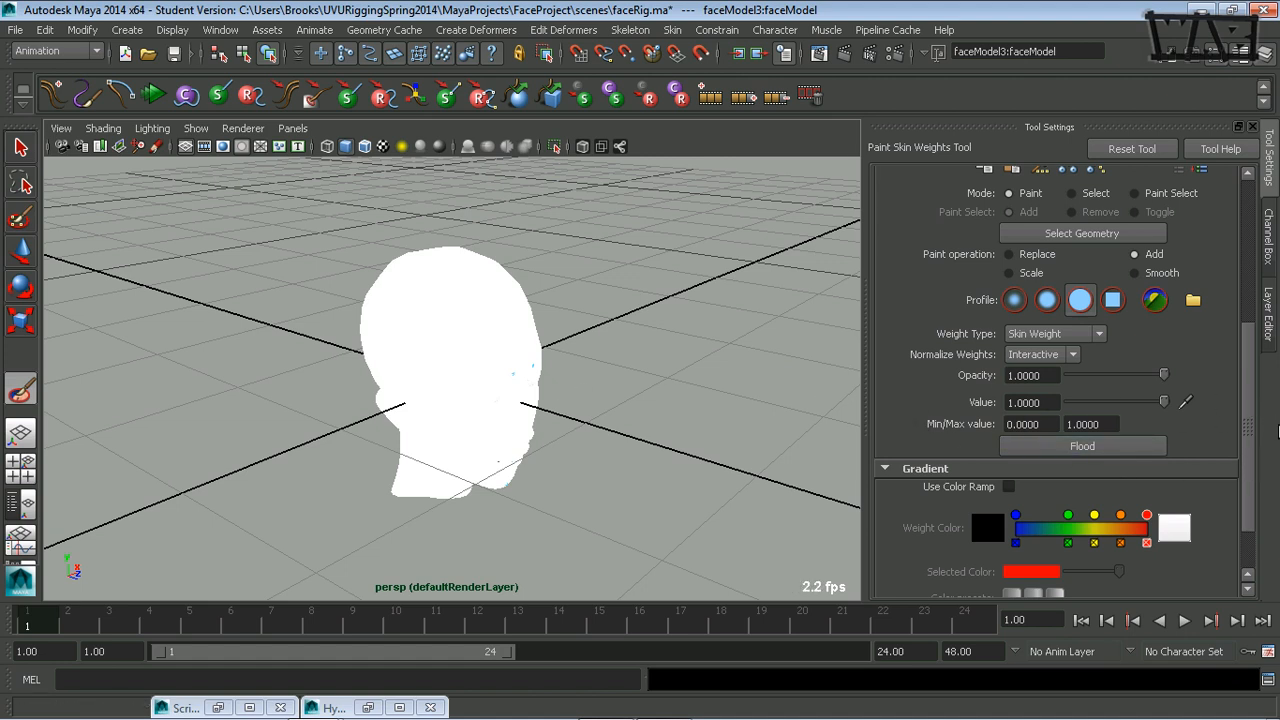
Lock the skin weights of all influences from neckBase_jnt through nose_jnt.
{"action": "scroll", "coordinate": [1246, 484], "scroll_direction": "up", "scroll_amount": 5}
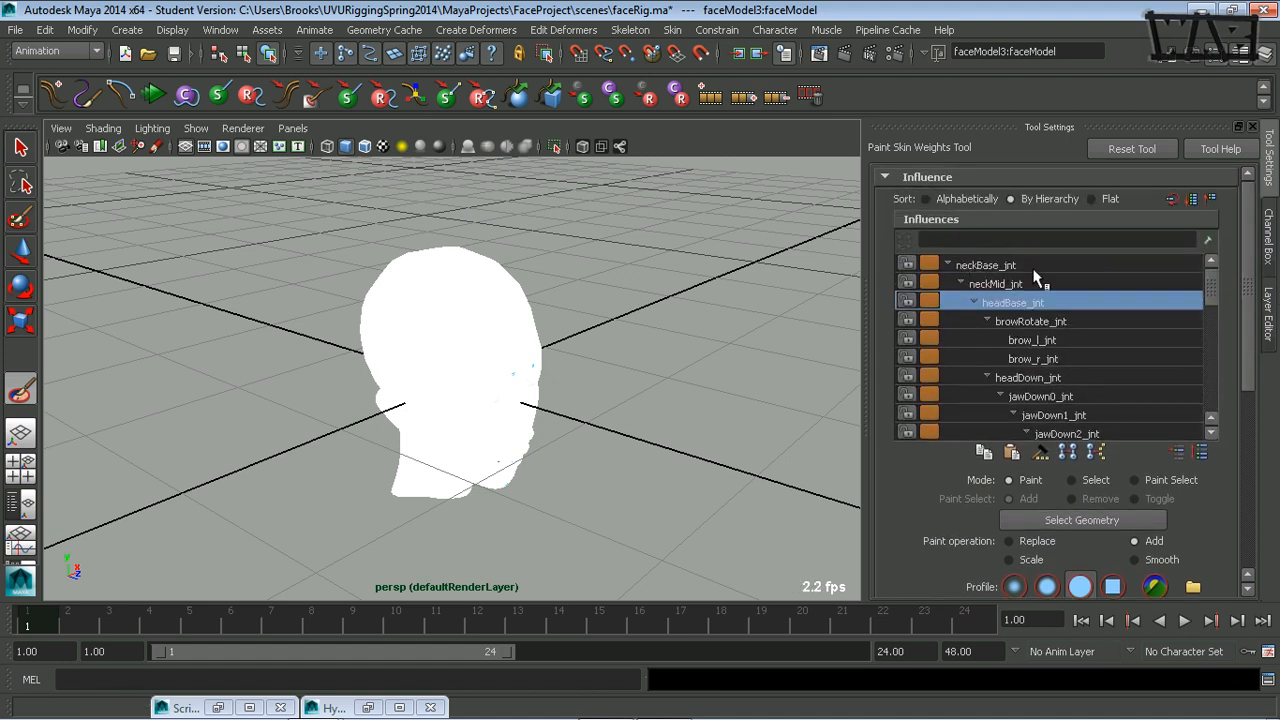
{"action": "left_click", "coordinate": [1045, 270]}
{"action": "scroll", "coordinate": [1205, 290], "scroll_direction": "down", "scroll_amount": 10}
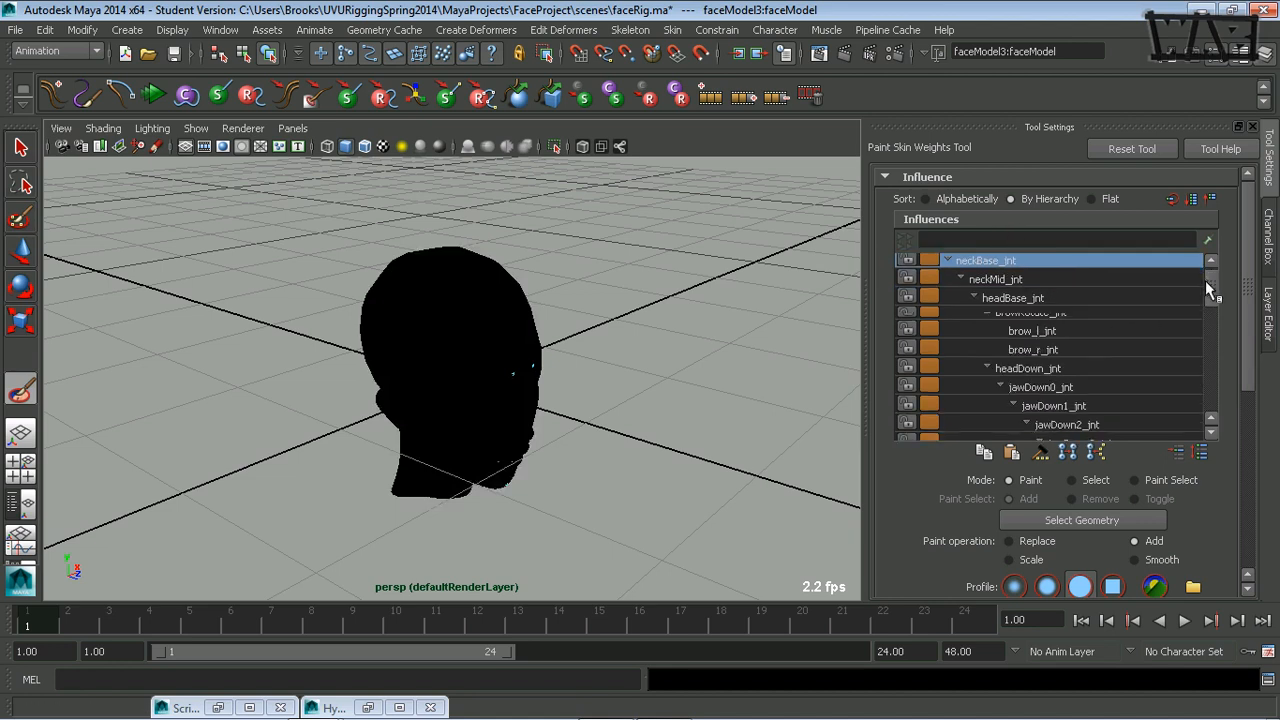
{"action": "left_click", "coordinate": [930, 435]}
{"action": "left_click", "coordinate": [906, 431]}
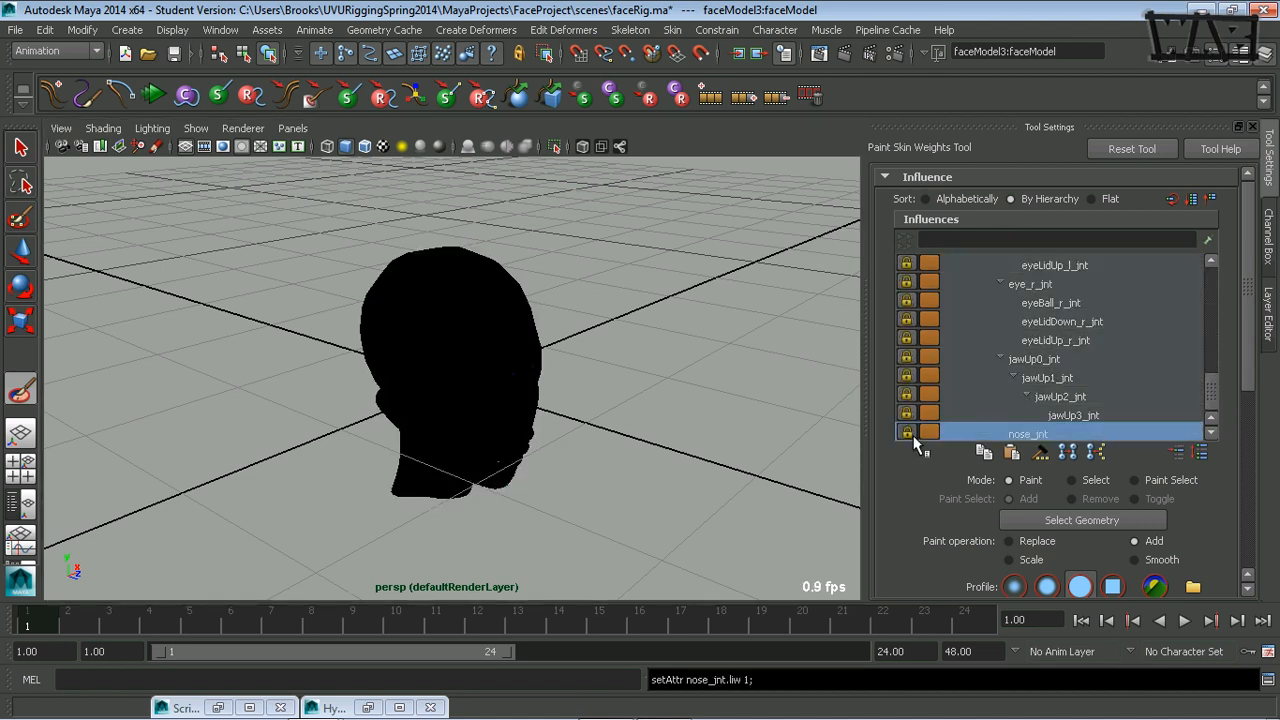
Unlock the skin weights of headBase_jnt and neckBase_jnt in the influence list.
{"action": "left_click", "coordinate": [1113, 392]}
{"action": "left_click_drag", "start_coordinate": [1206, 399], "coordinate": [1250, 288]}
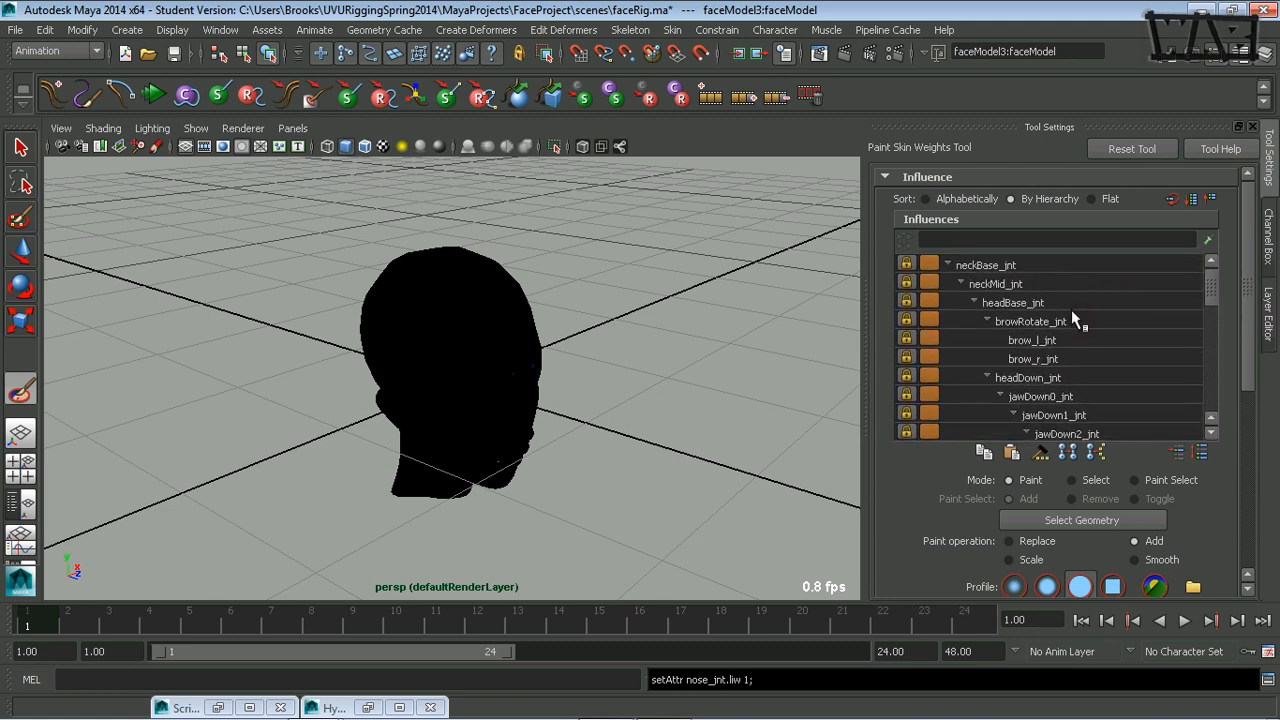
{"action": "left_click", "coordinate": [1034, 305]}
{"action": "left_click", "coordinate": [905, 301]}
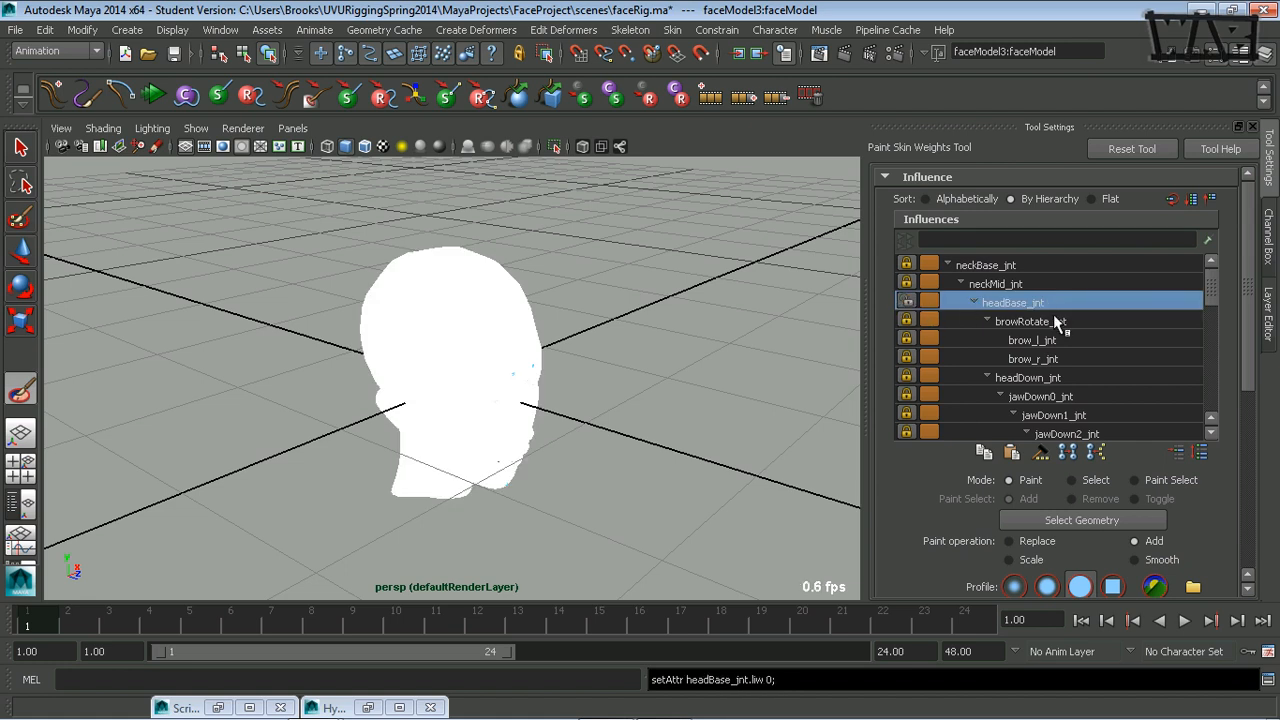
{"action": "left_click", "coordinate": [1043, 267]}
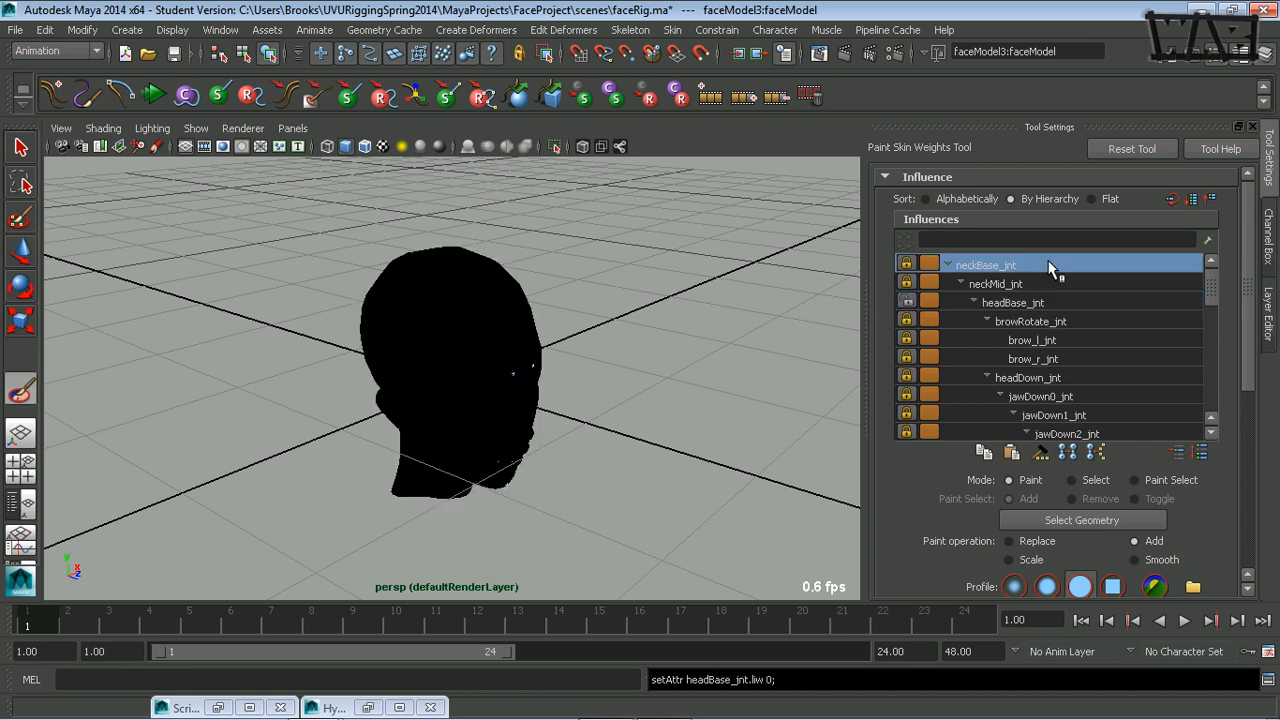
{"action": "left_click", "coordinate": [905, 265]}
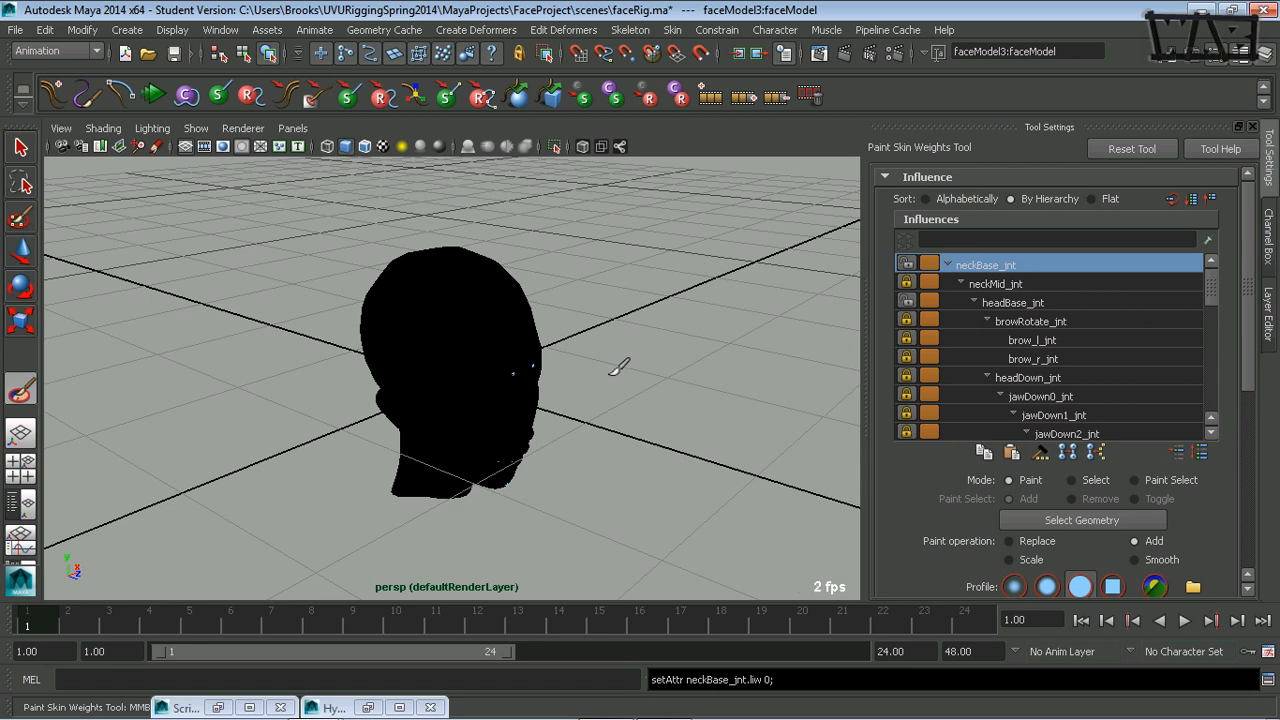
Select headBase_jnt from its influence on the mesh and rotate the joint to tilt the head back in side view.
{"action": "left_click_drag", "start_coordinate": [586, 457], "coordinate": [697, 426], "text": "alt"}
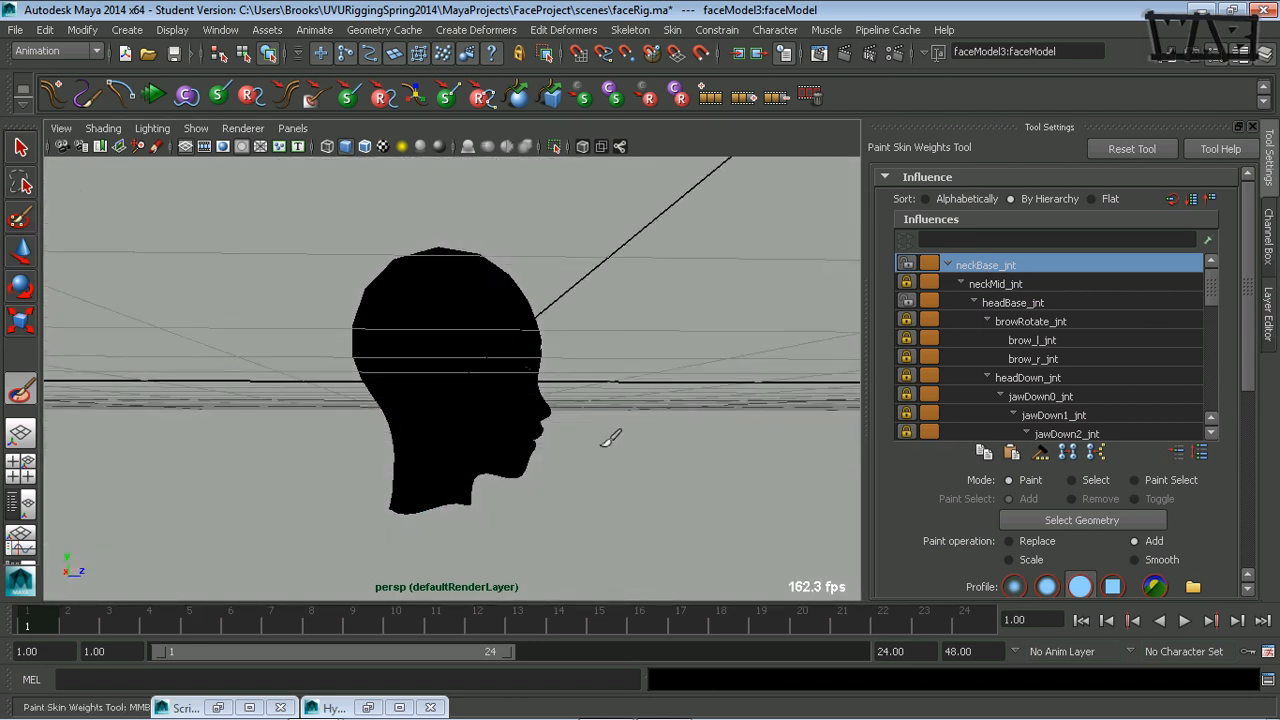
{"action": "middle_click_drag", "start_coordinate": [610, 437], "coordinate": [597, 371], "text": "alt"}
{"action": "right_click_drag", "start_coordinate": [597, 371], "coordinate": [743, 371], "text": "alt"}
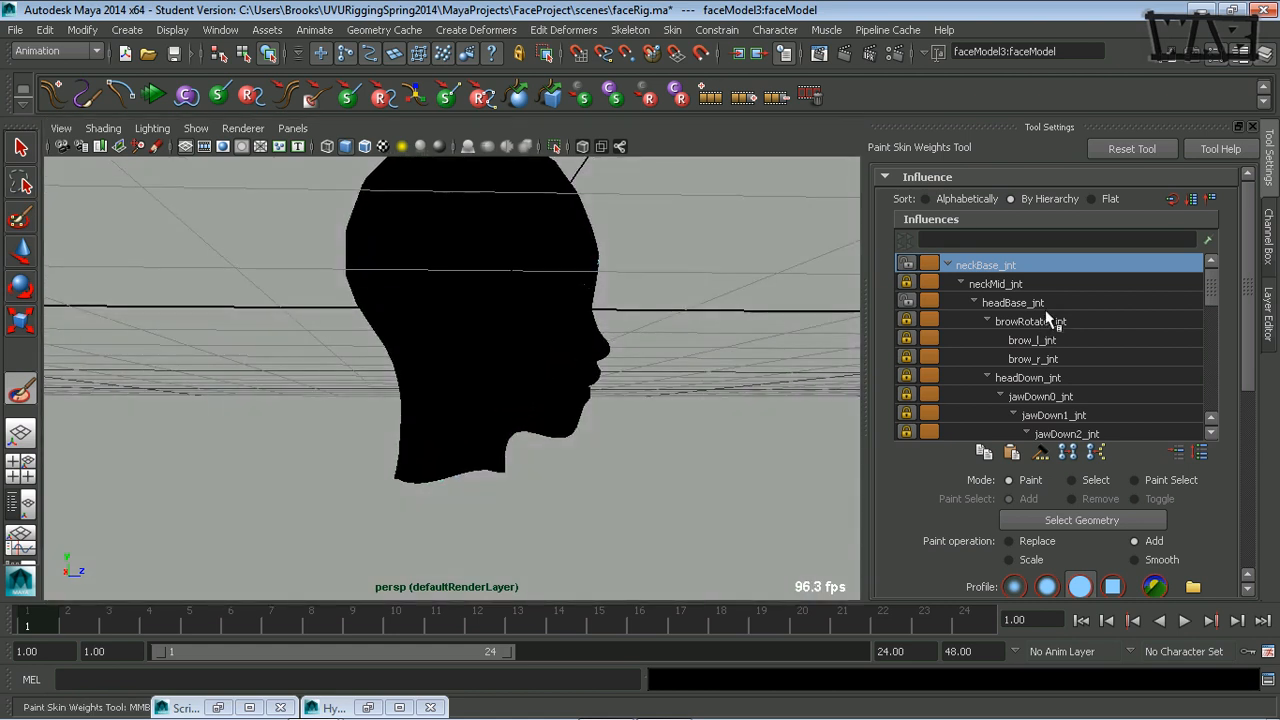
{"action": "left_click", "coordinate": [1041, 304]}
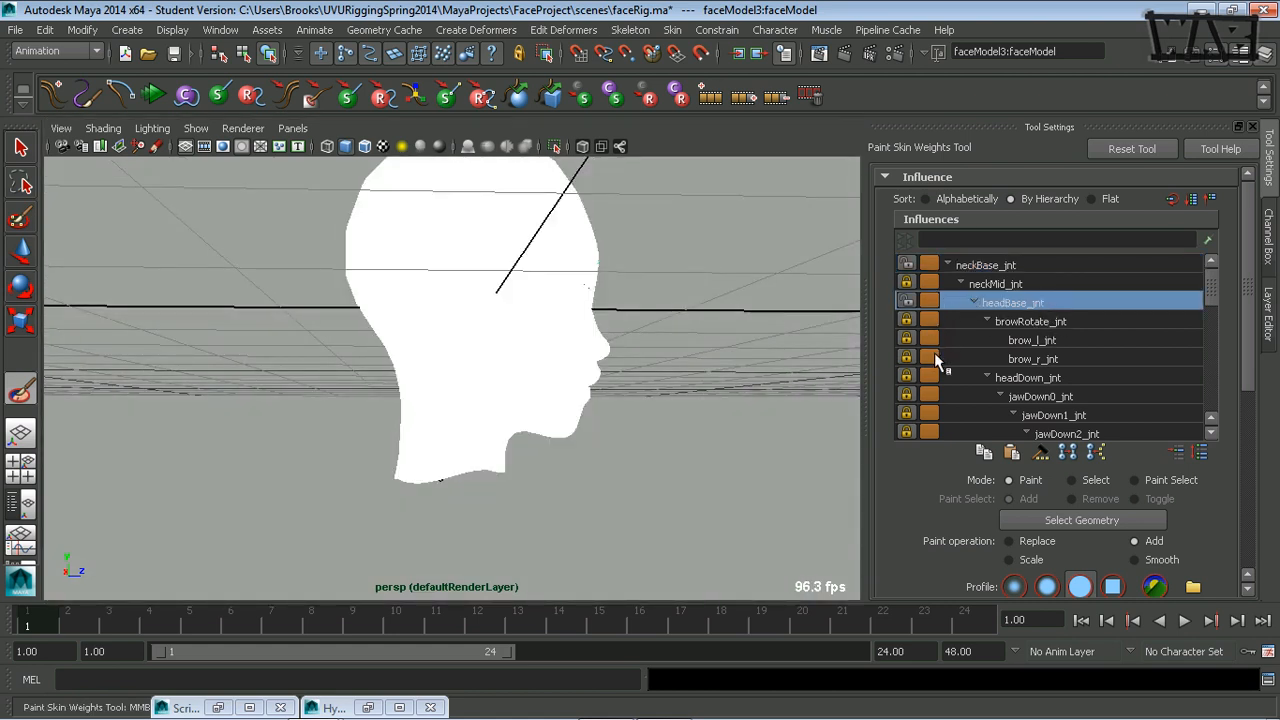
{"action": "middle_click", "coordinate": [655, 430]}
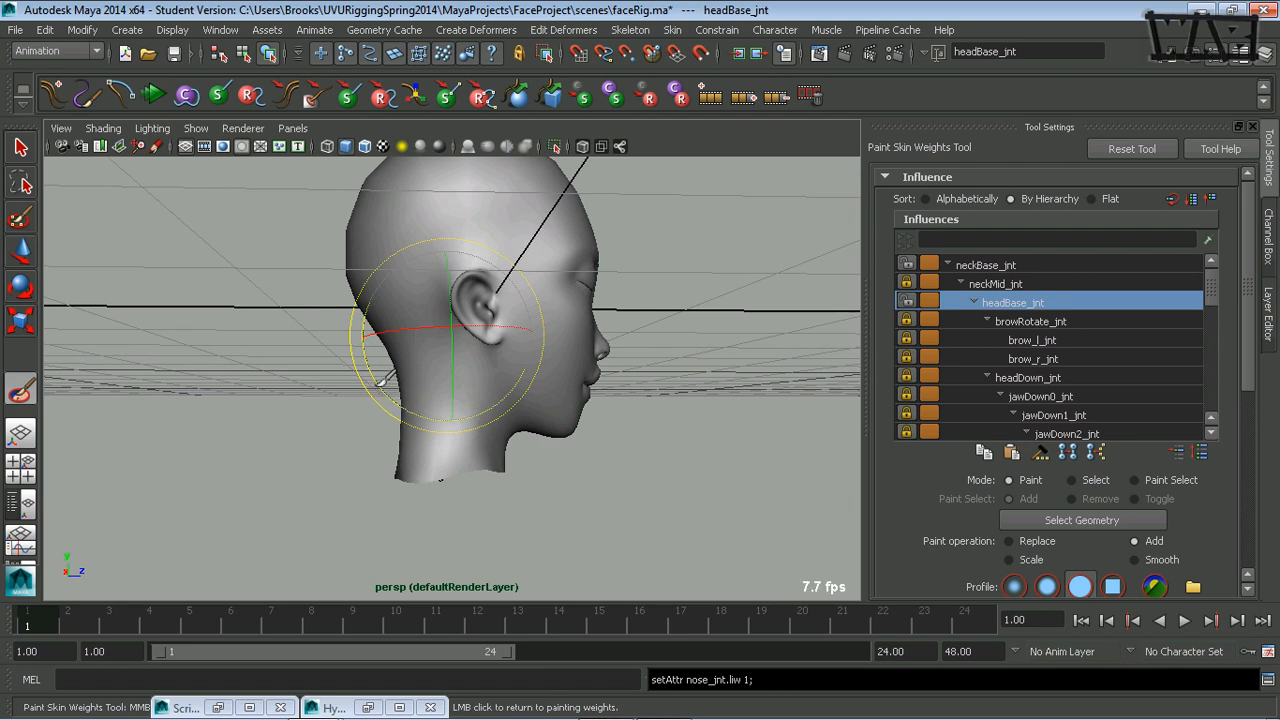
{"action": "left_click_drag", "start_coordinate": [386, 378], "coordinate": [420, 395]}
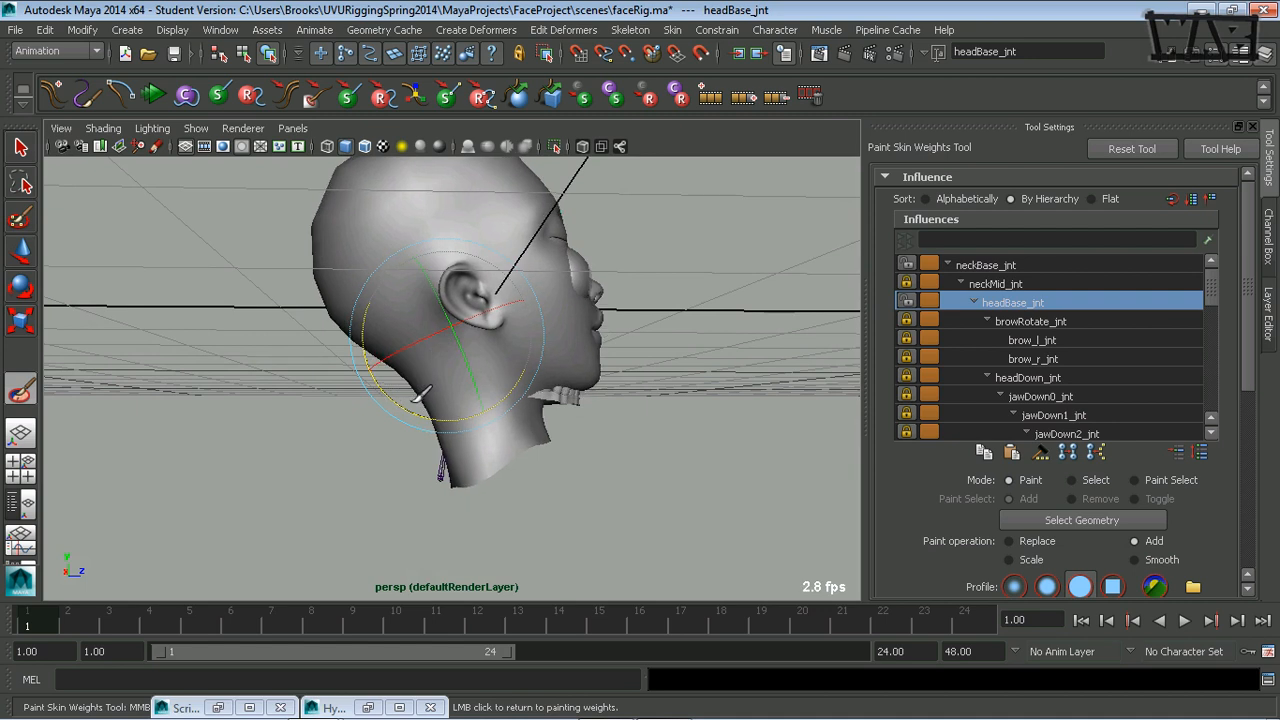
{"action": "left_click_drag", "start_coordinate": [634, 463], "coordinate": [578, 480], "text": "alt"}
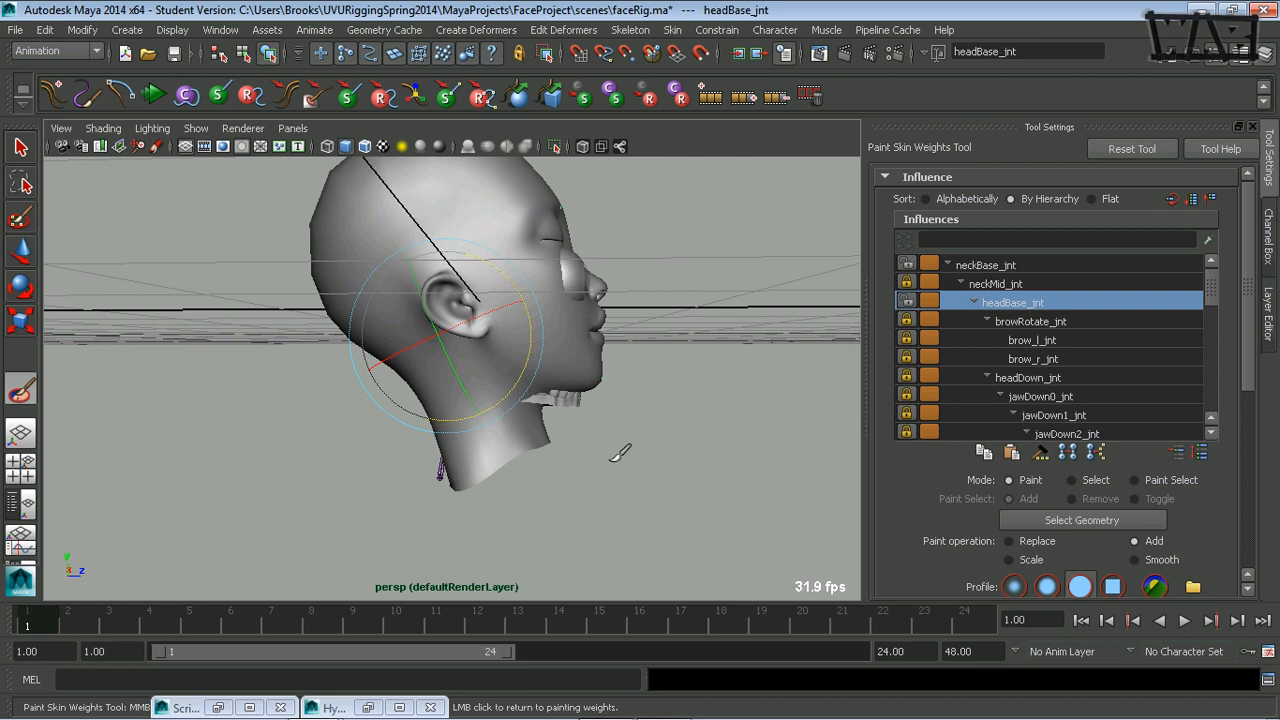
Return to painting the head's skin weights with neckBase_jnt as the active influence, and show the joints in X-ray.
{"action": "left_click", "coordinate": [1051, 266]}
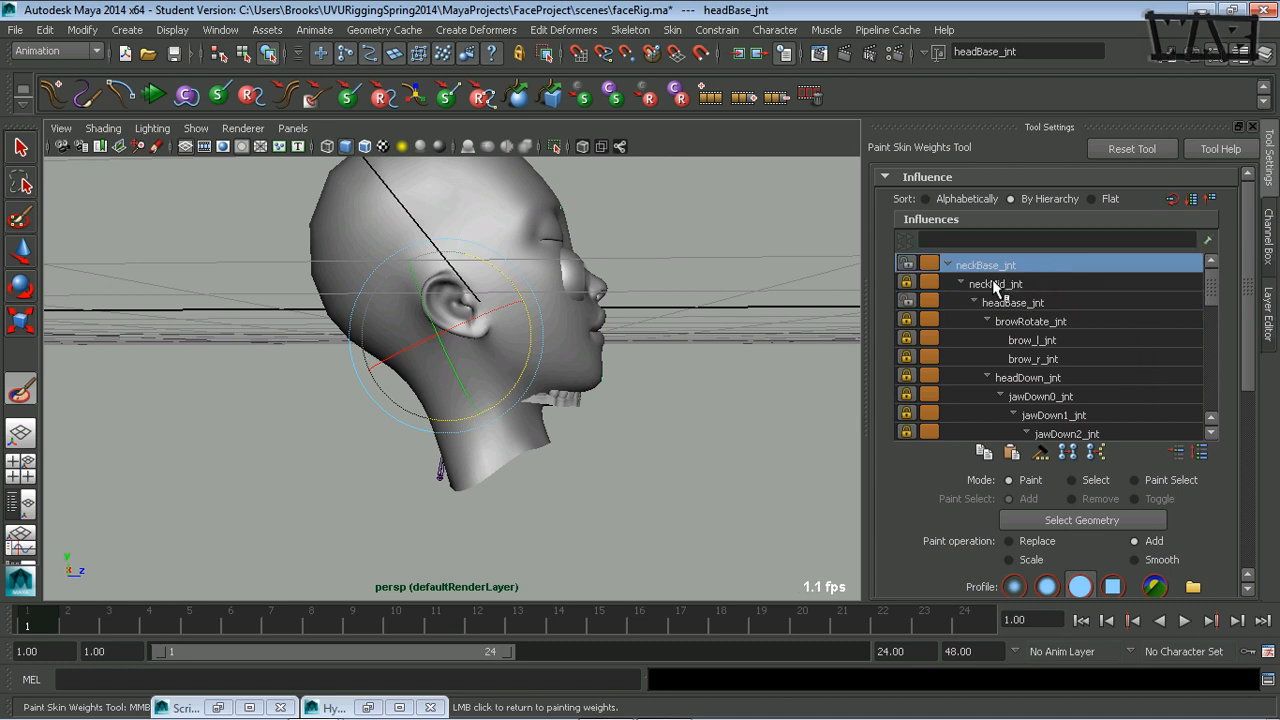
{"action": "left_click", "coordinate": [718, 328]}
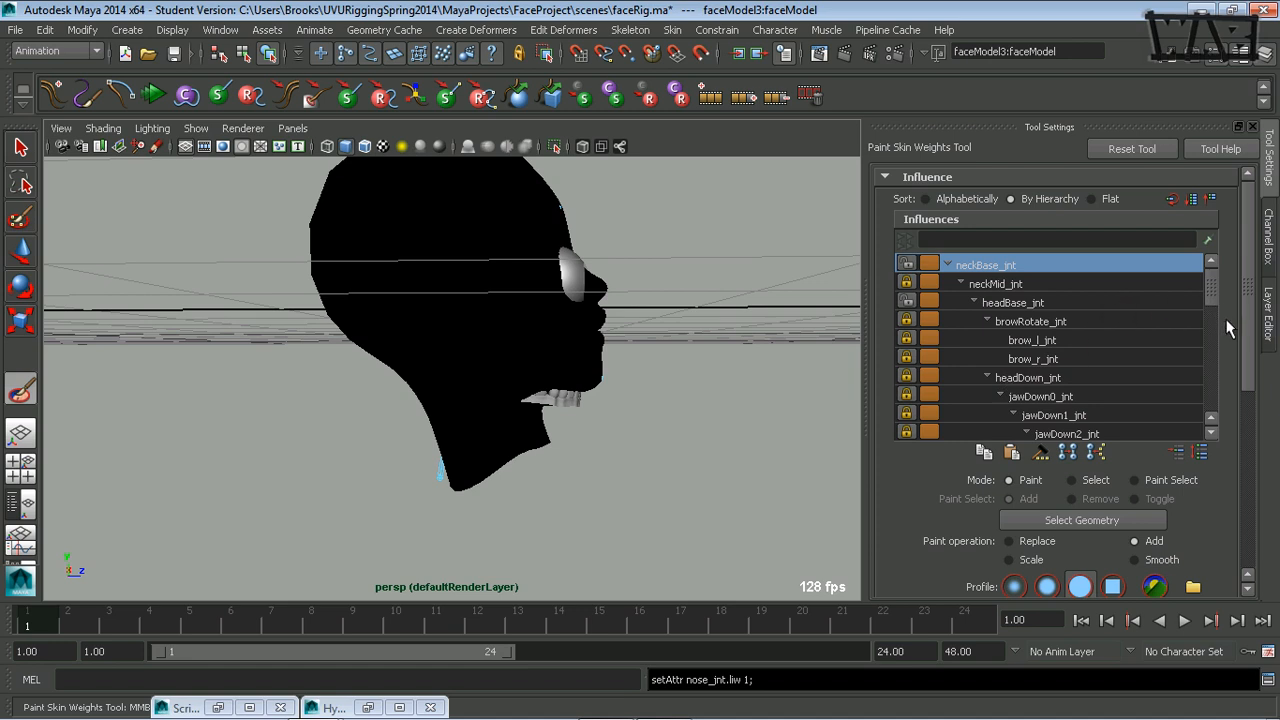
{"action": "scroll", "coordinate": [1228, 330], "scroll_direction": "down", "scroll_amount": 5}
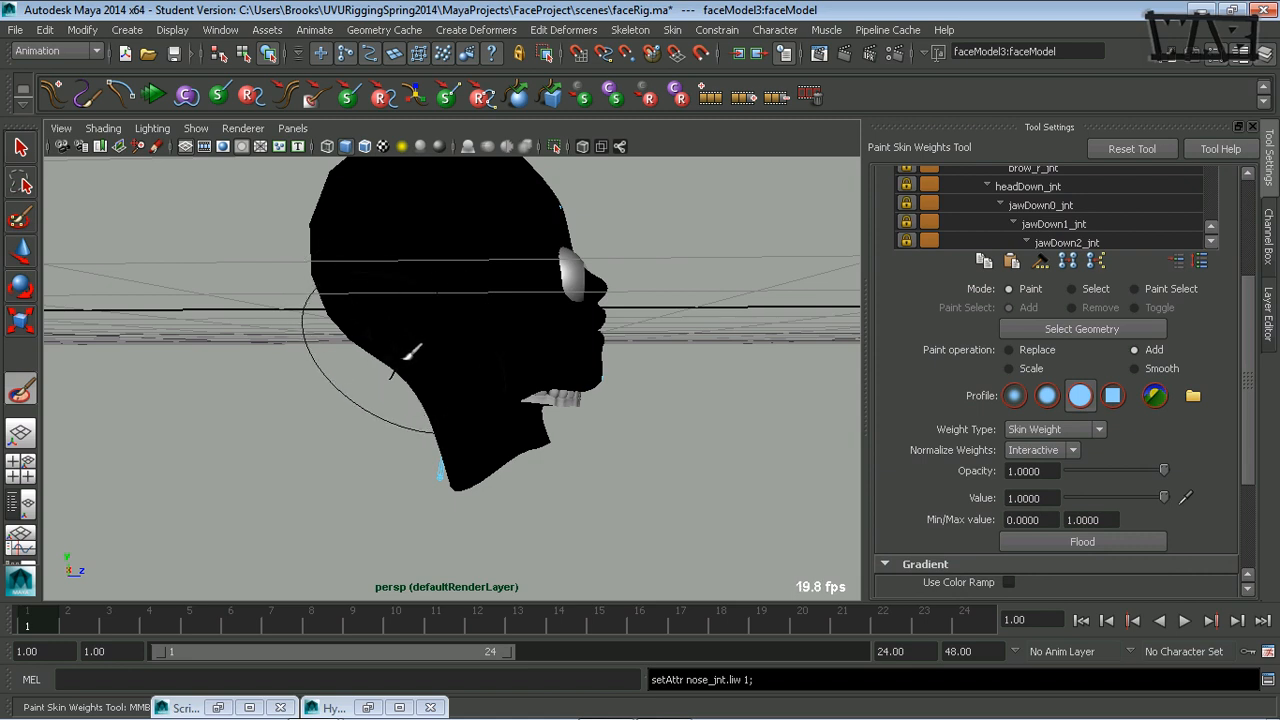
{"action": "key", "text": "q"}
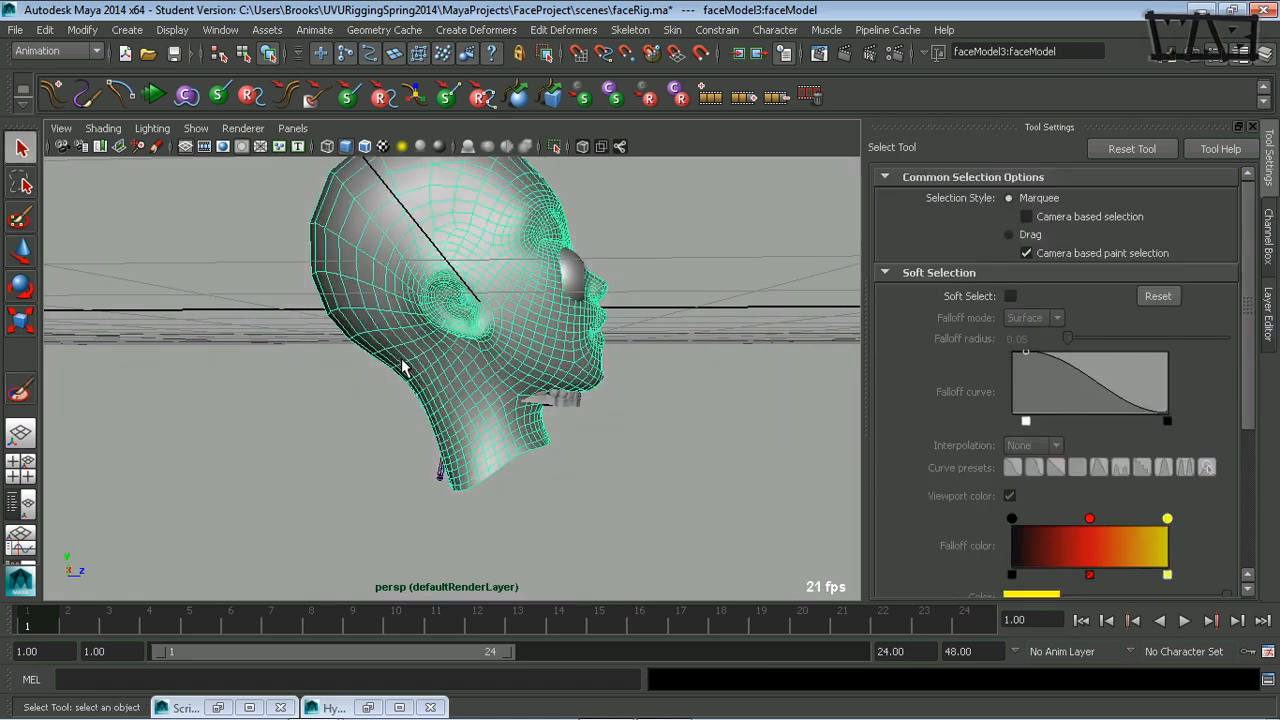
{"action": "key", "text": "y"}
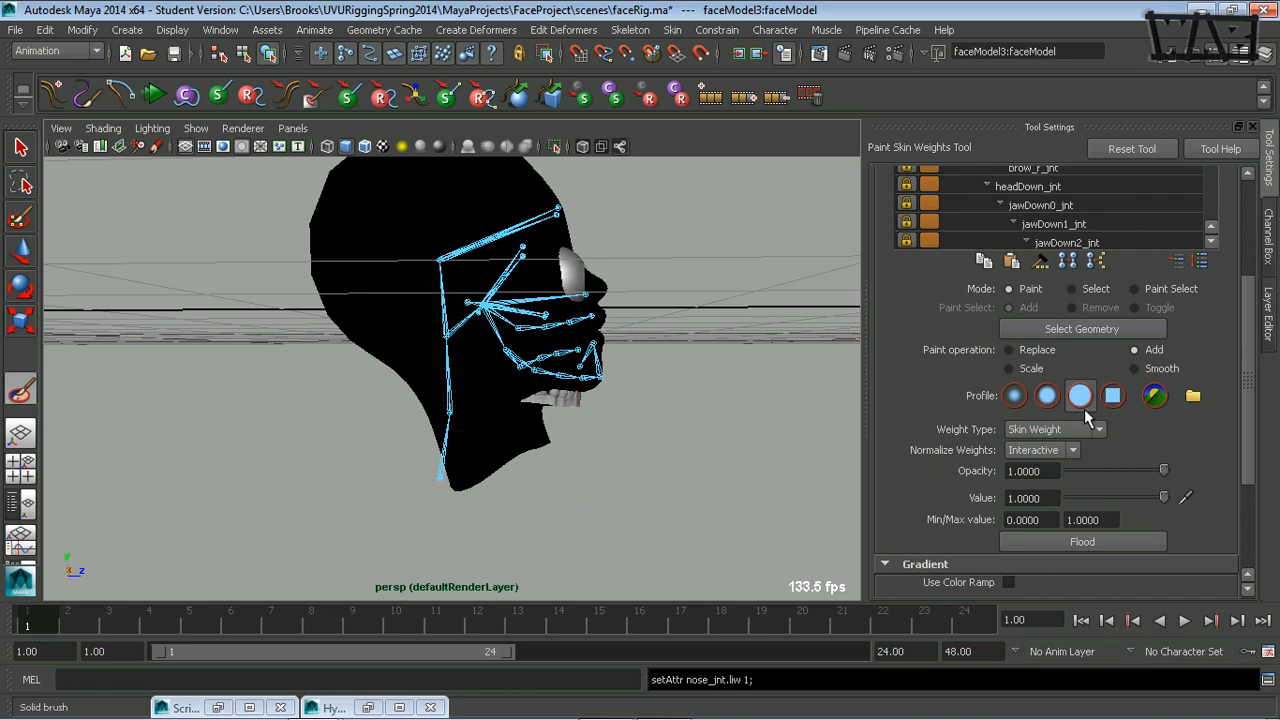
{"action": "left_click_drag", "start_coordinate": [1250, 466], "coordinate": [1250, 502]}
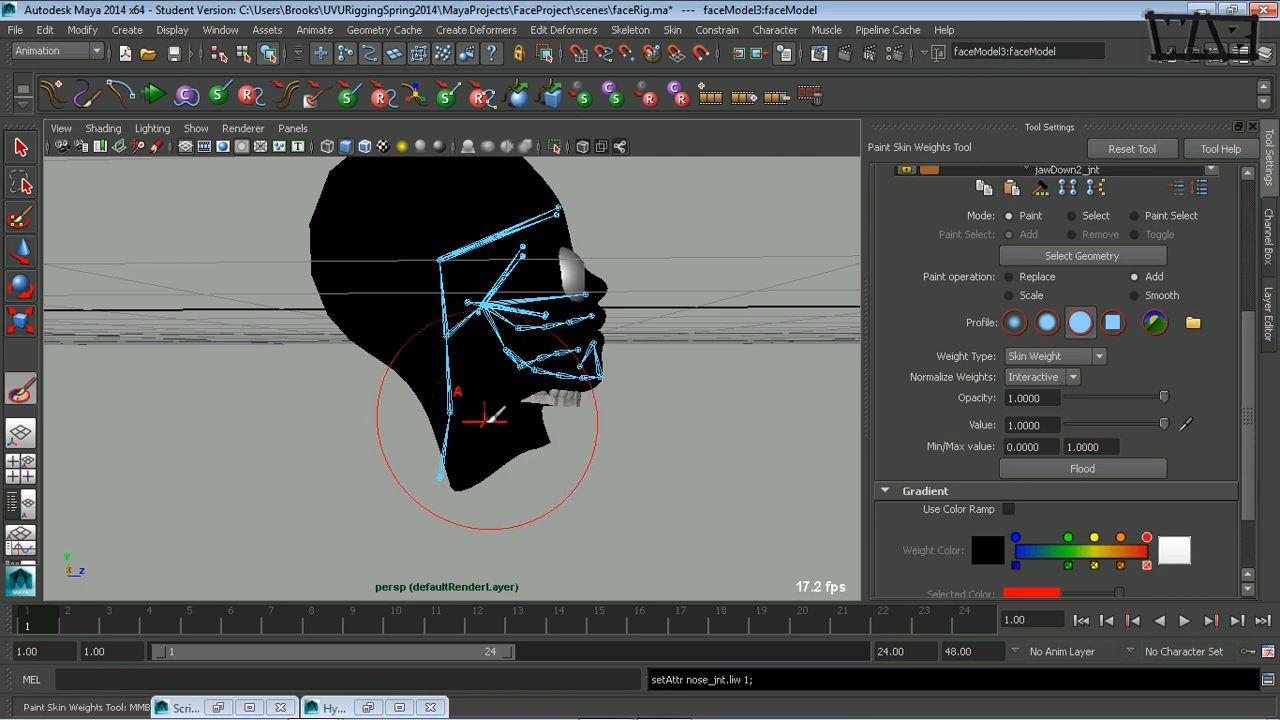
Shrink the brush and add neckBase_jnt weight at value 1 around the front, sides and back of the neck.
{"action": "left_click_drag", "start_coordinate": [487, 416], "coordinate": [425, 415]}
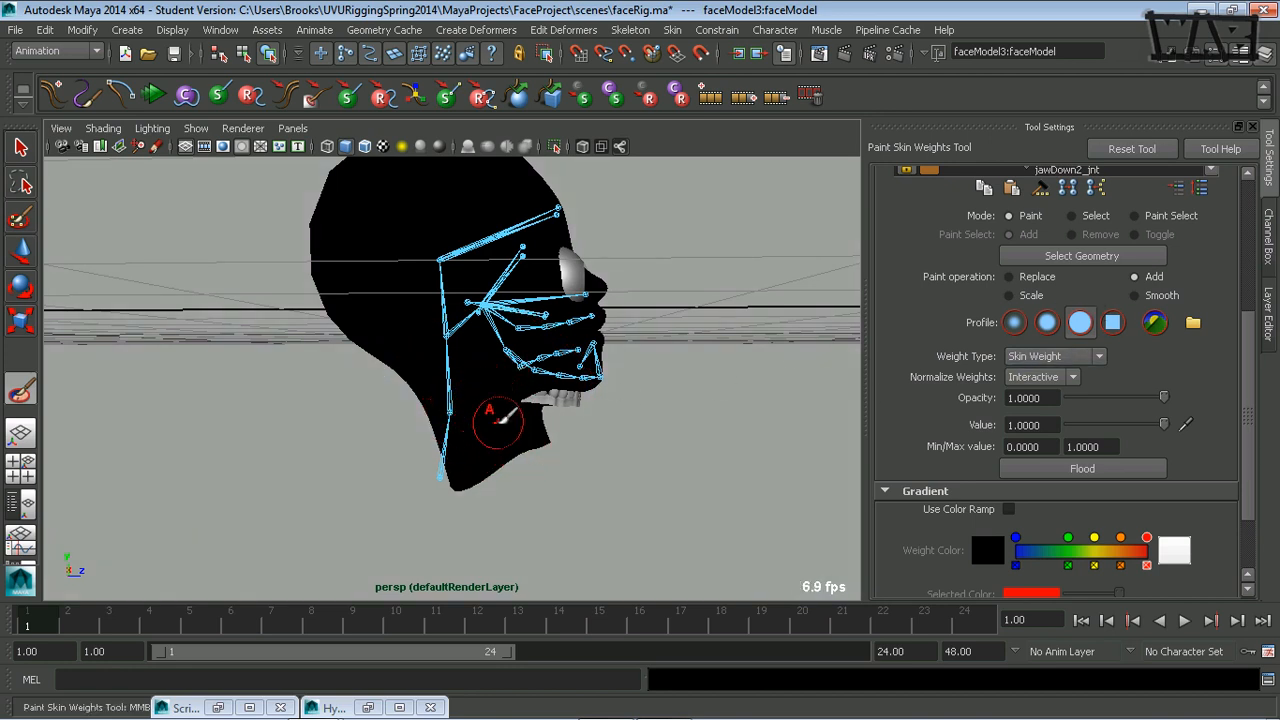
{"action": "mouse_move", "coordinate": [498, 418]}
{"action": "left_mouse_down"}
{"action": "mouse_move", "coordinate": [440, 455]}
{"action": "mouse_move", "coordinate": [480, 437]}
{"action": "mouse_move", "coordinate": [423, 400]}
{"action": "mouse_move", "coordinate": [452, 471]}
{"action": "mouse_move", "coordinate": [543, 425]}
{"action": "mouse_move", "coordinate": [523, 434]}
{"action": "mouse_move", "coordinate": [543, 429]}
{"action": "mouse_move", "coordinate": [566, 451]}
{"action": "mouse_move", "coordinate": [547, 466]}
{"action": "mouse_move", "coordinate": [346, 471]}
{"action": "mouse_move", "coordinate": [364, 468]}
{"action": "left_mouse_up"}
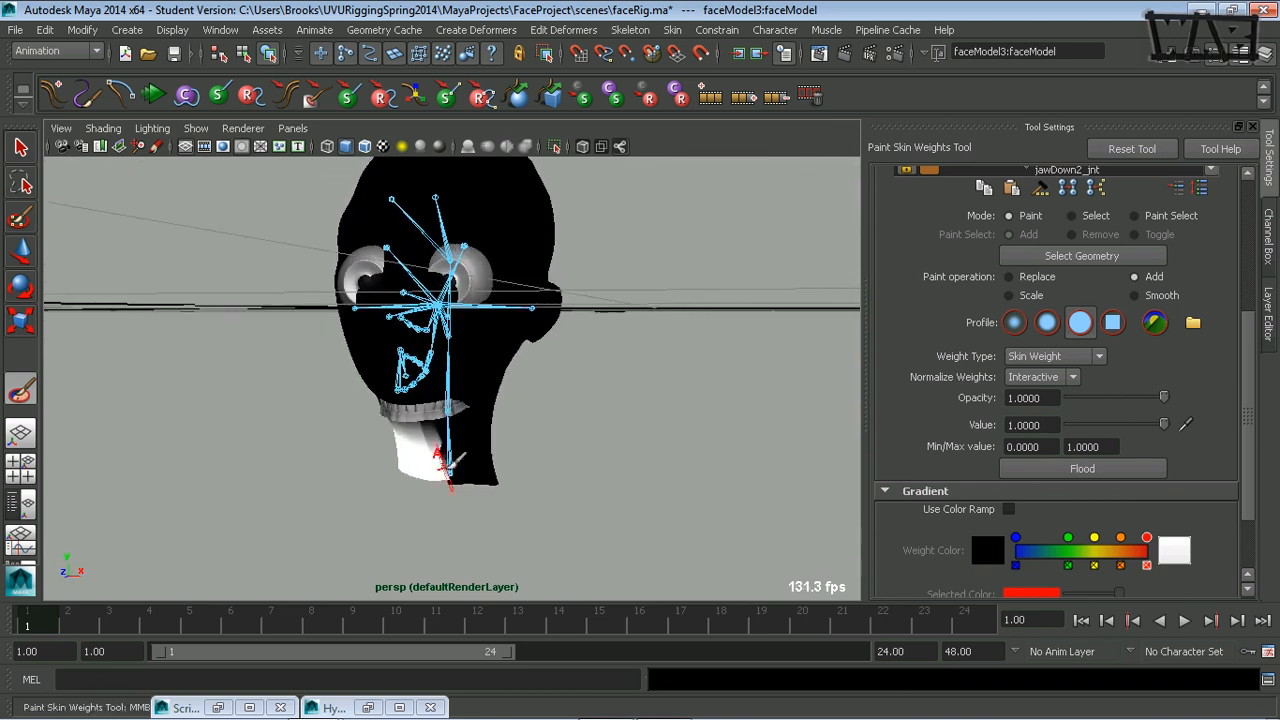
{"action": "mouse_move", "coordinate": [451, 469]}
{"action": "left_mouse_down"}
{"action": "mouse_move", "coordinate": [477, 452]}
{"action": "mouse_move", "coordinate": [510, 468]}
{"action": "mouse_move", "coordinate": [428, 457]}
{"action": "left_mouse_up"}
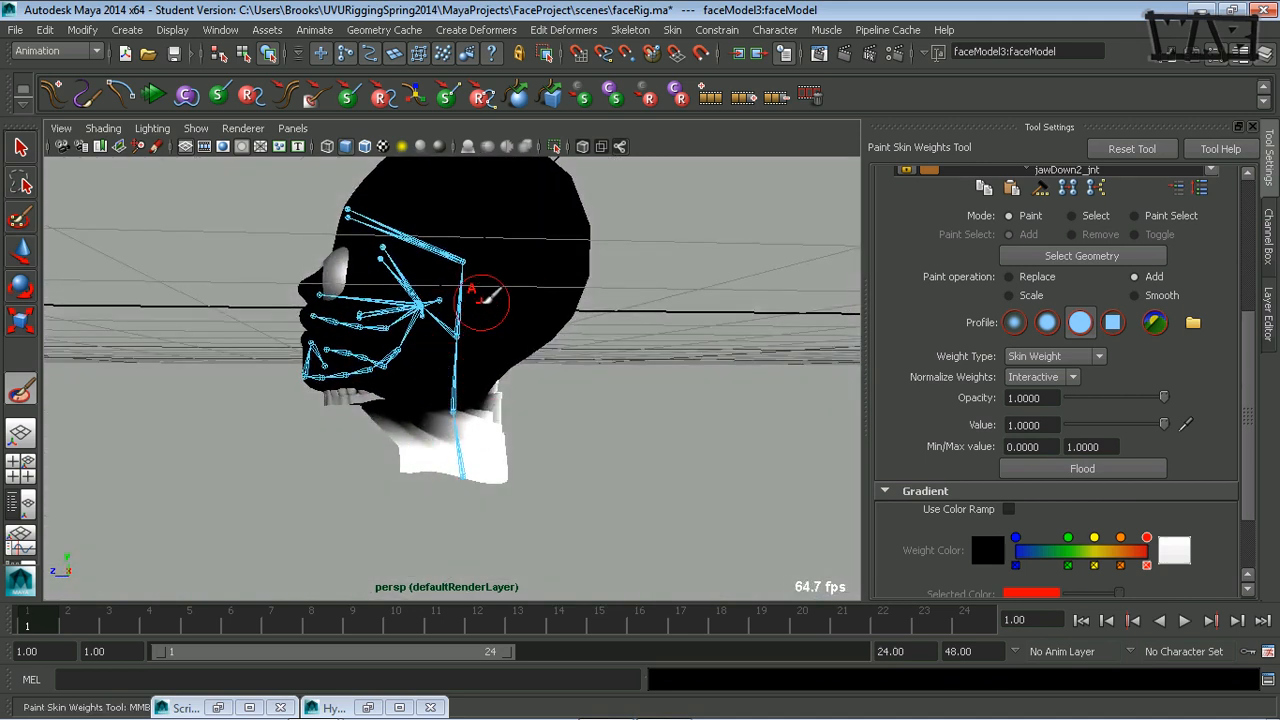
{"action": "left_click_drag", "start_coordinate": [330, 493], "coordinate": [361, 502], "text": "alt"}
{"action": "right_click_drag", "start_coordinate": [402, 415], "coordinate": [571, 426], "text": "alt"}
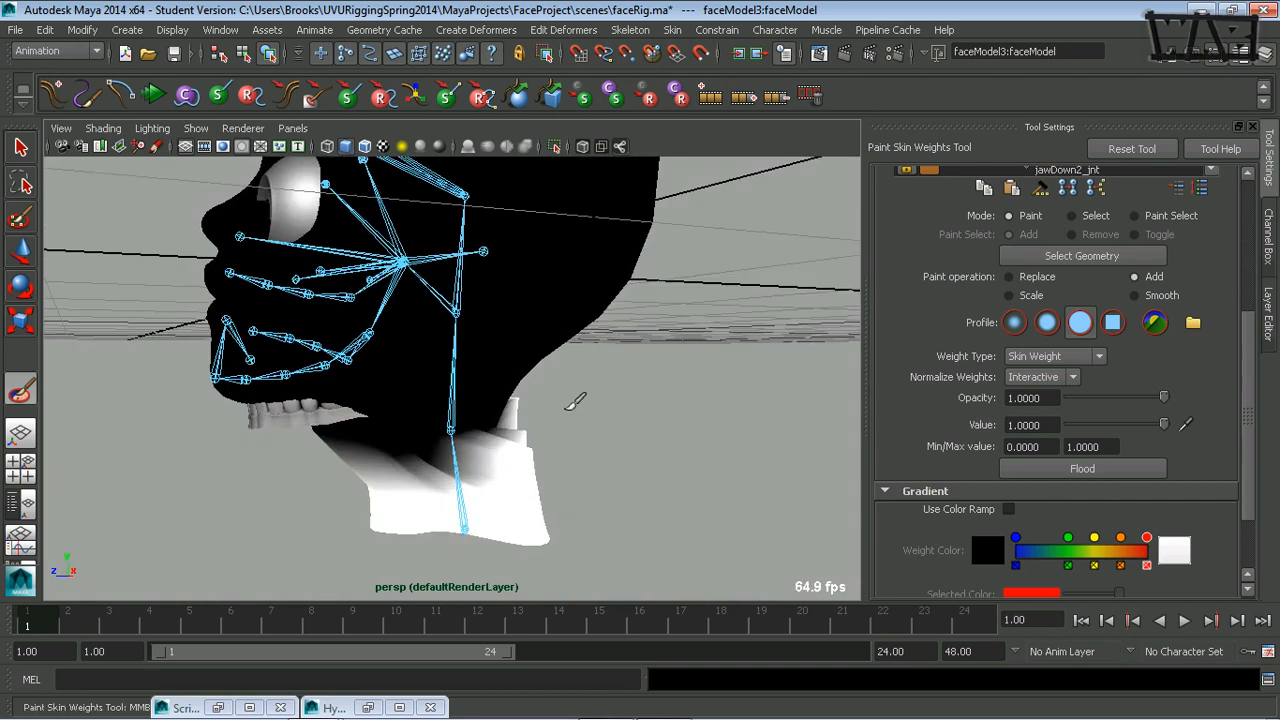
{"action": "mouse_move", "coordinate": [434, 448]}
{"action": "left_mouse_down"}
{"action": "mouse_move", "coordinate": [420, 435]}
{"action": "mouse_move", "coordinate": [330, 448]}
{"action": "mouse_move", "coordinate": [508, 400]}
{"action": "mouse_move", "coordinate": [517, 443]}
{"action": "mouse_move", "coordinate": [600, 460]}
{"action": "mouse_move", "coordinate": [397, 469]}
{"action": "mouse_move", "coordinate": [389, 456]}
{"action": "left_mouse_up"}
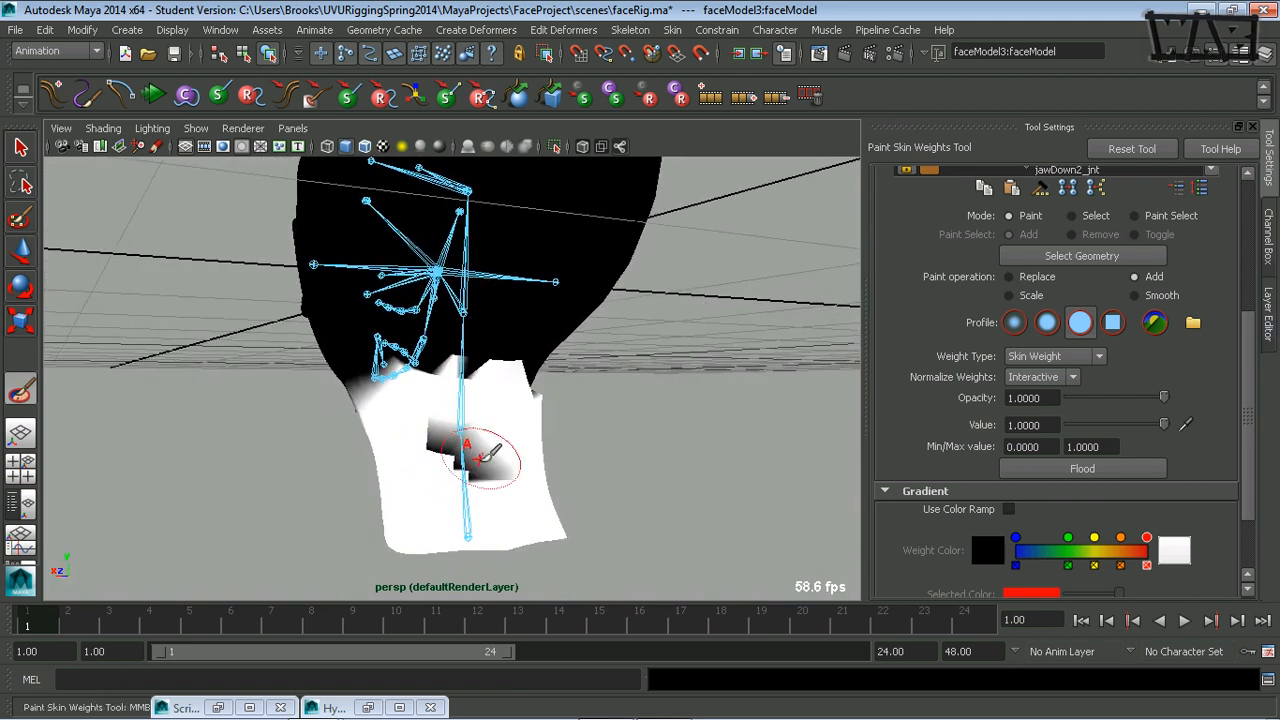
{"action": "mouse_move", "coordinate": [481, 456]}
{"action": "left_mouse_down"}
{"action": "mouse_move", "coordinate": [473, 480]}
{"action": "mouse_move", "coordinate": [434, 463]}
{"action": "mouse_move", "coordinate": [494, 486]}
{"action": "mouse_move", "coordinate": [568, 469]}
{"action": "left_mouse_up"}
Show the mesh wireframe while painting weights and turn off the viewport's X-ray joints.
{"action": "scroll", "coordinate": [1247, 447], "scroll_direction": "down", "scroll_amount": 3}
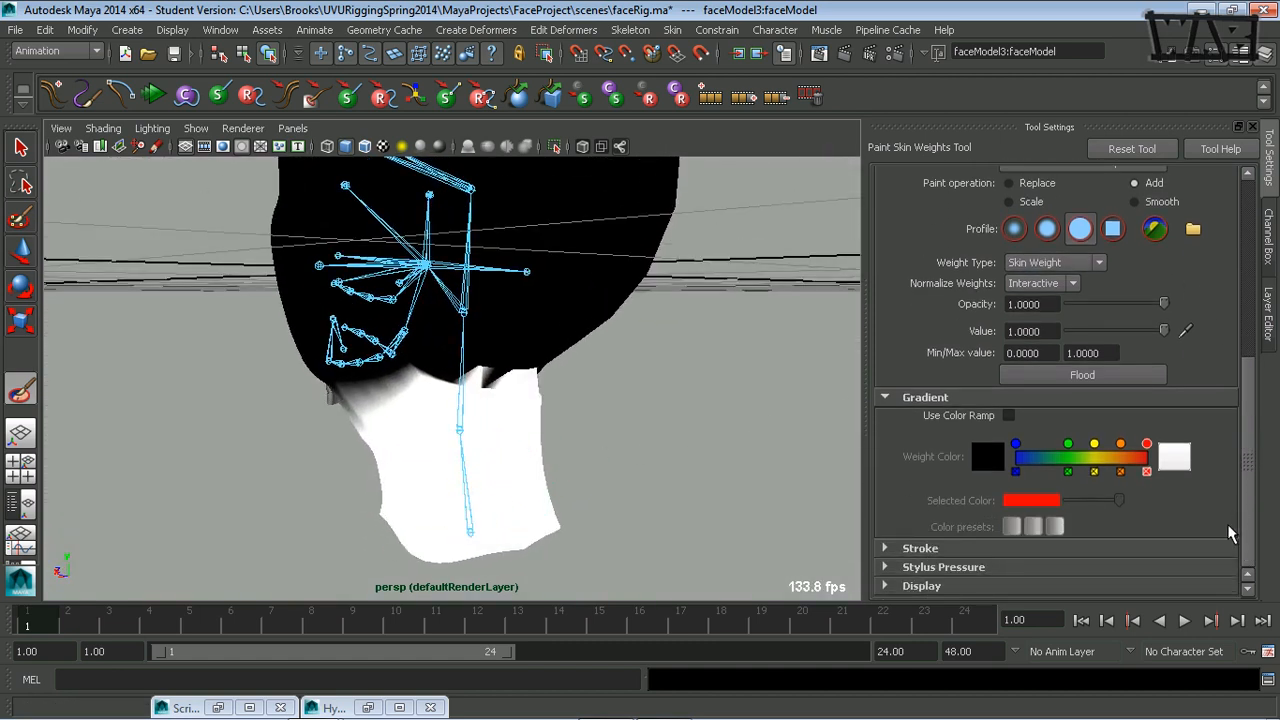
{"action": "left_click", "coordinate": [885, 589]}
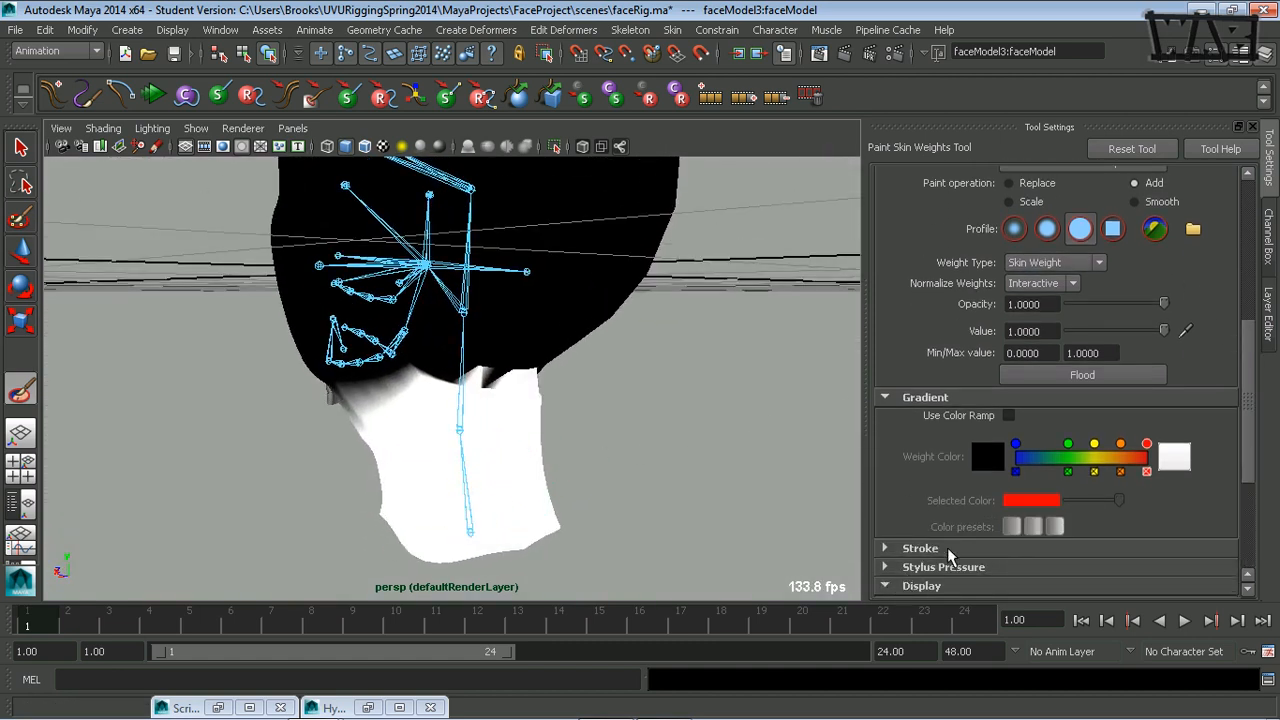
{"action": "scroll", "coordinate": [1217, 468], "scroll_direction": "down", "scroll_amount": 7}
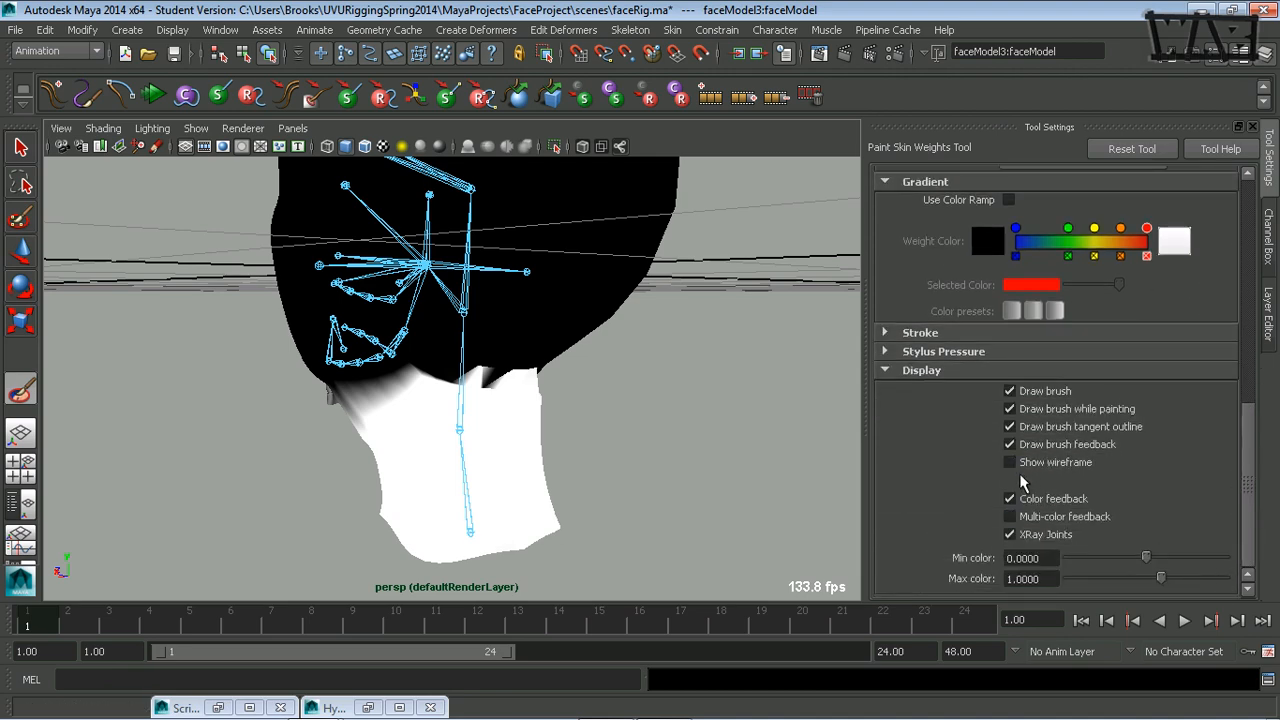
{"action": "left_click", "coordinate": [1016, 463]}
{"action": "left_click_drag", "start_coordinate": [621, 455], "coordinate": [497, 466], "text": "alt"}
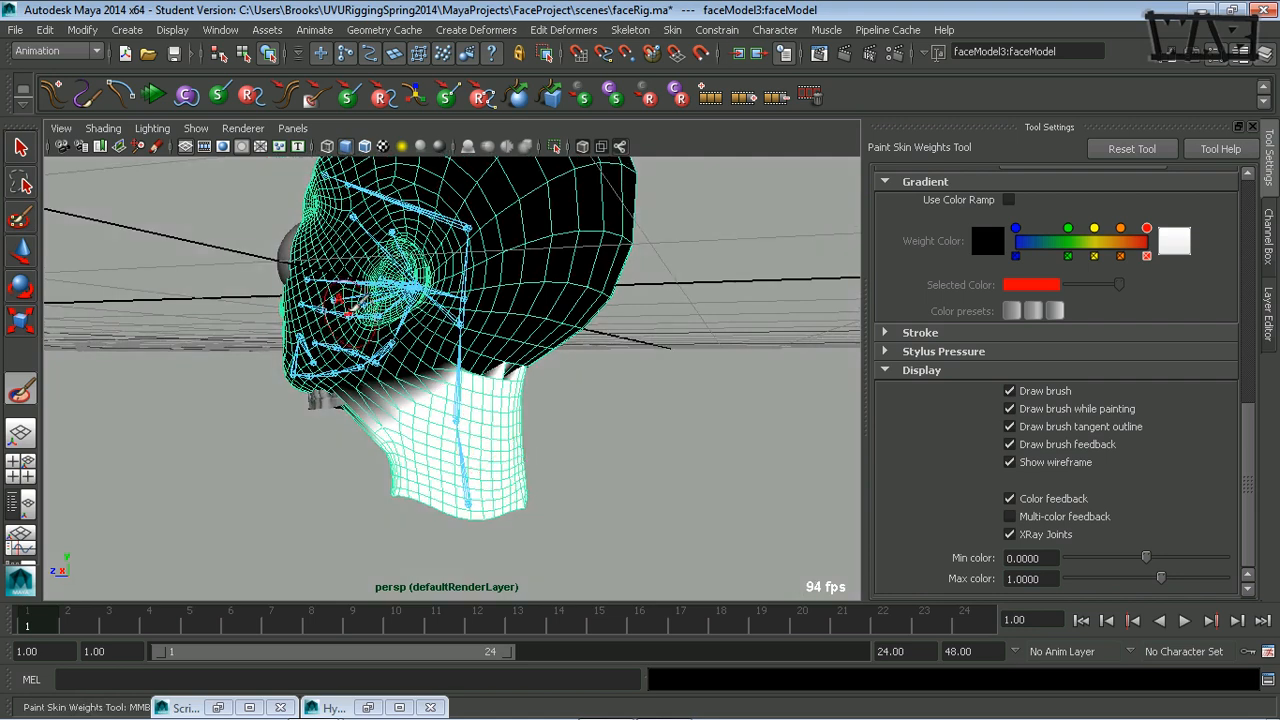
{"action": "left_click", "coordinate": [621, 148]}
Extend the neckBase_jnt weight upward under the jaw and along both sides of the neck to below the ears.
{"action": "mouse_move", "coordinate": [624, 414]}
{"action": "left_mouse_down", "text": "alt"}
{"action": "mouse_move", "coordinate": [503, 437]}
{"action": "mouse_move", "coordinate": [669, 426]}
{"action": "mouse_move", "coordinate": [723, 400]}
{"action": "mouse_move", "coordinate": [697, 429]}
{"action": "mouse_move", "coordinate": [634, 443]}
{"action": "mouse_move", "coordinate": [455, 438]}
{"action": "left_mouse_up", "text": "alt"}
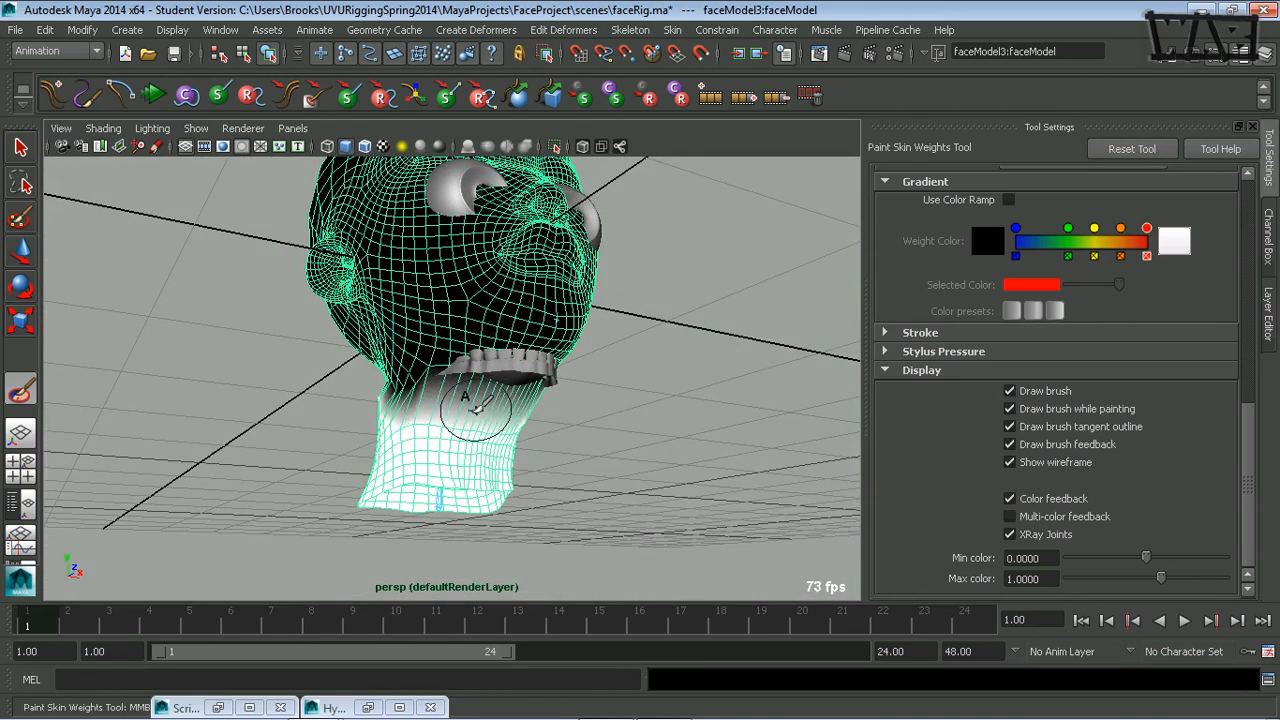
{"action": "mouse_move", "coordinate": [478, 409]}
{"action": "left_mouse_down", "text": "alt"}
{"action": "mouse_move", "coordinate": [477, 449]}
{"action": "mouse_move", "coordinate": [497, 437]}
{"action": "left_mouse_up", "text": "alt"}
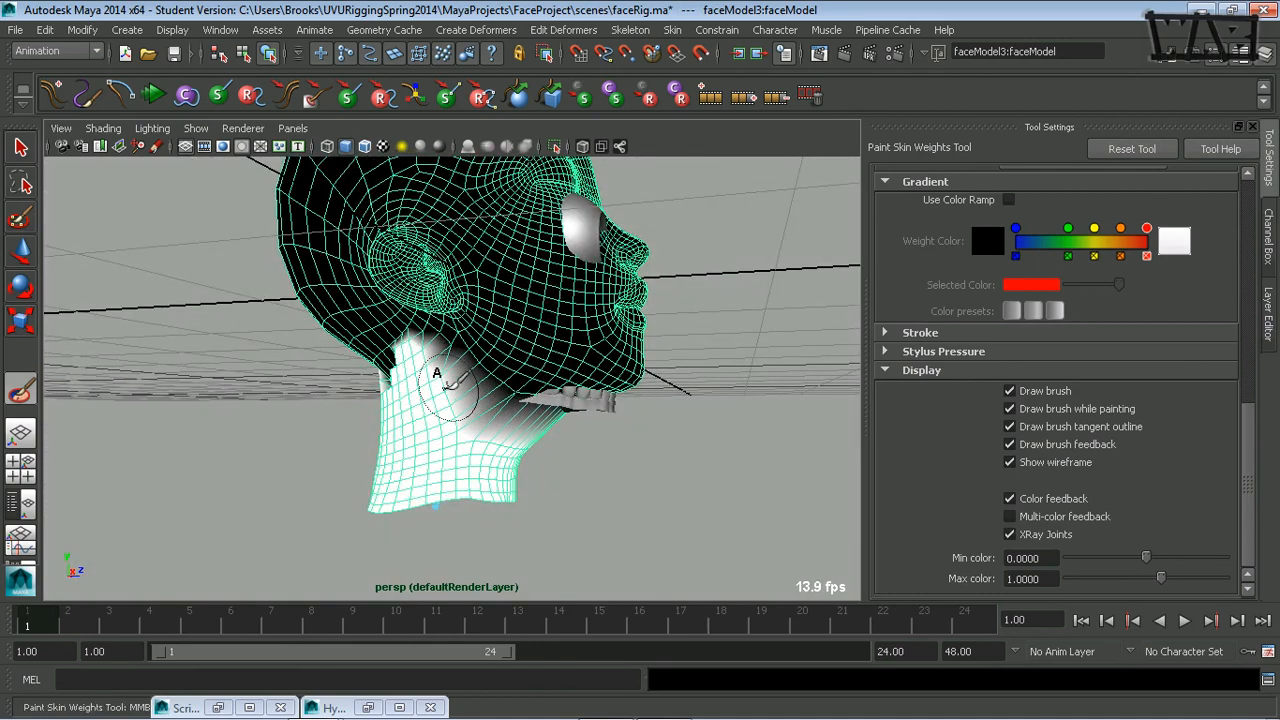
{"action": "left_click_drag", "start_coordinate": [447, 428], "coordinate": [535, 428], "text": "alt"}
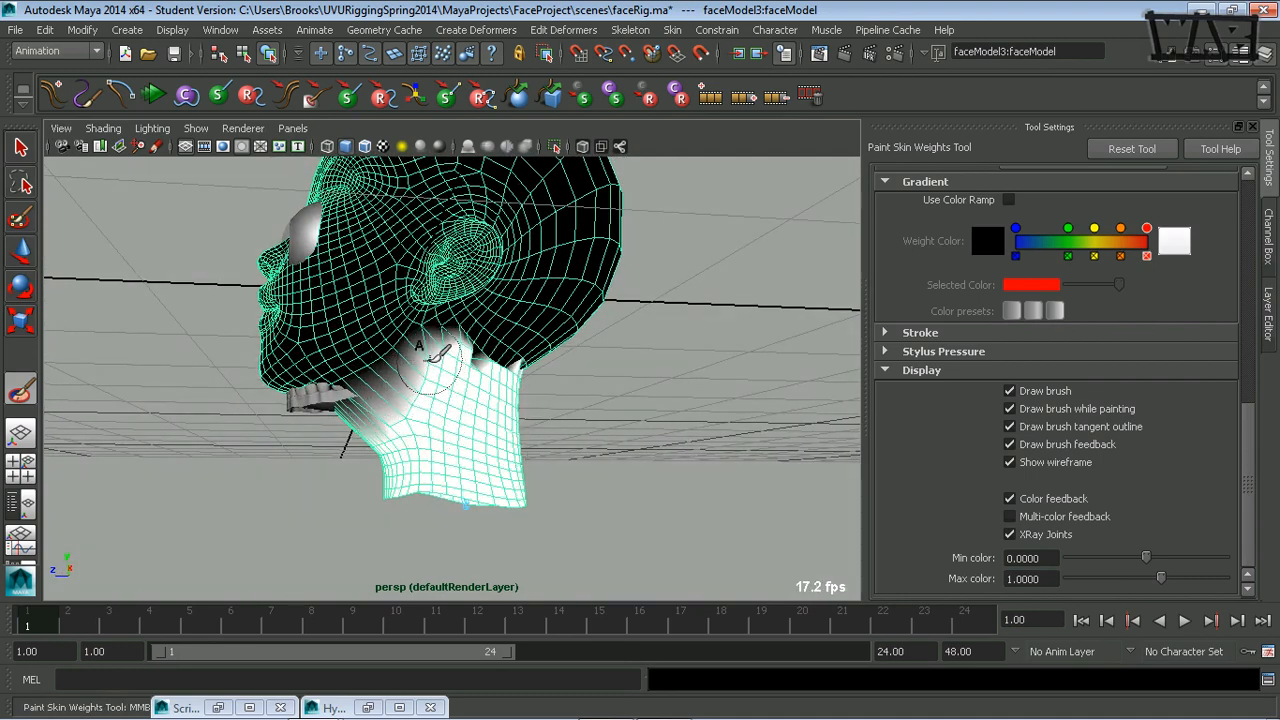
{"action": "mouse_move", "coordinate": [462, 368]}
{"action": "left_mouse_down", "text": "alt"}
{"action": "mouse_move", "coordinate": [466, 414]}
{"action": "mouse_move", "coordinate": [323, 423]}
{"action": "mouse_move", "coordinate": [277, 443]}
{"action": "mouse_move", "coordinate": [397, 446]}
{"action": "mouse_move", "coordinate": [432, 412]}
{"action": "left_mouse_up", "text": "alt"}
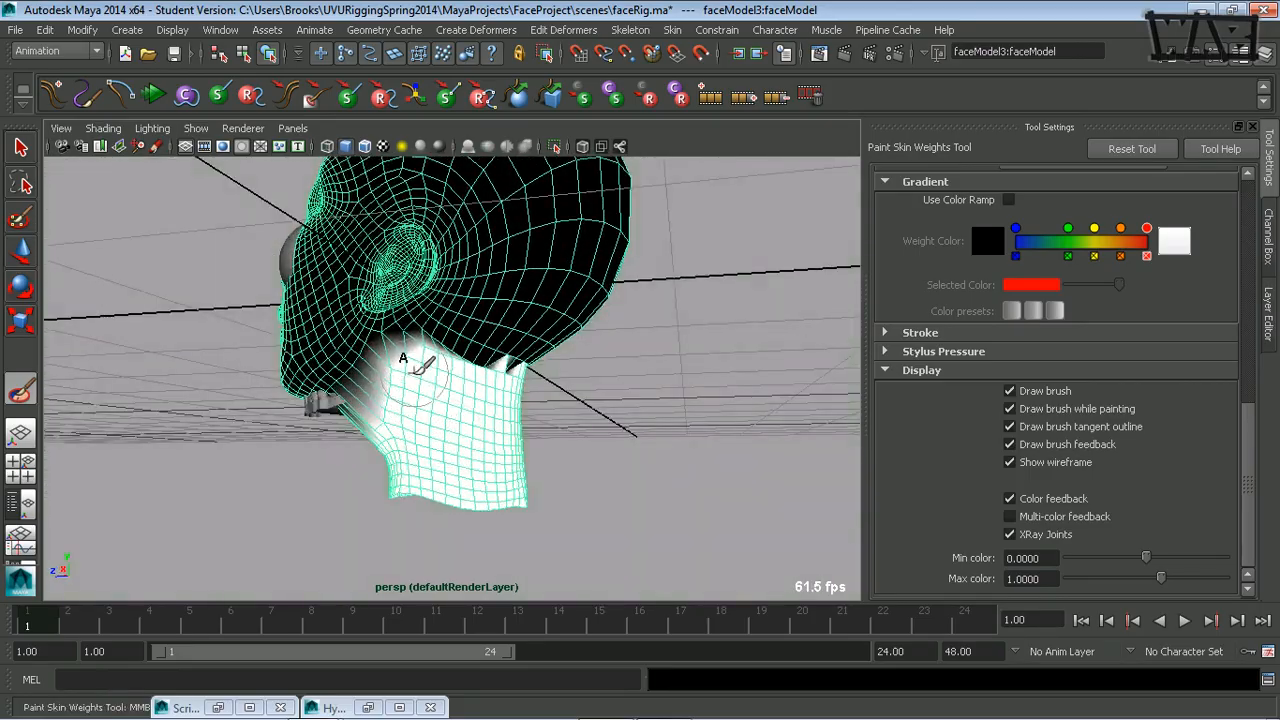
Even out the neckBase_jnt weight along the base of the skull behind the ears, reducing the brush size.
{"action": "mouse_move", "coordinate": [512, 432]}
{"action": "left_mouse_down", "text": "alt"}
{"action": "mouse_move", "coordinate": [171, 446]}
{"action": "mouse_move", "coordinate": [463, 417]}
{"action": "mouse_move", "coordinate": [525, 440]}
{"action": "left_mouse_up", "text": "alt"}
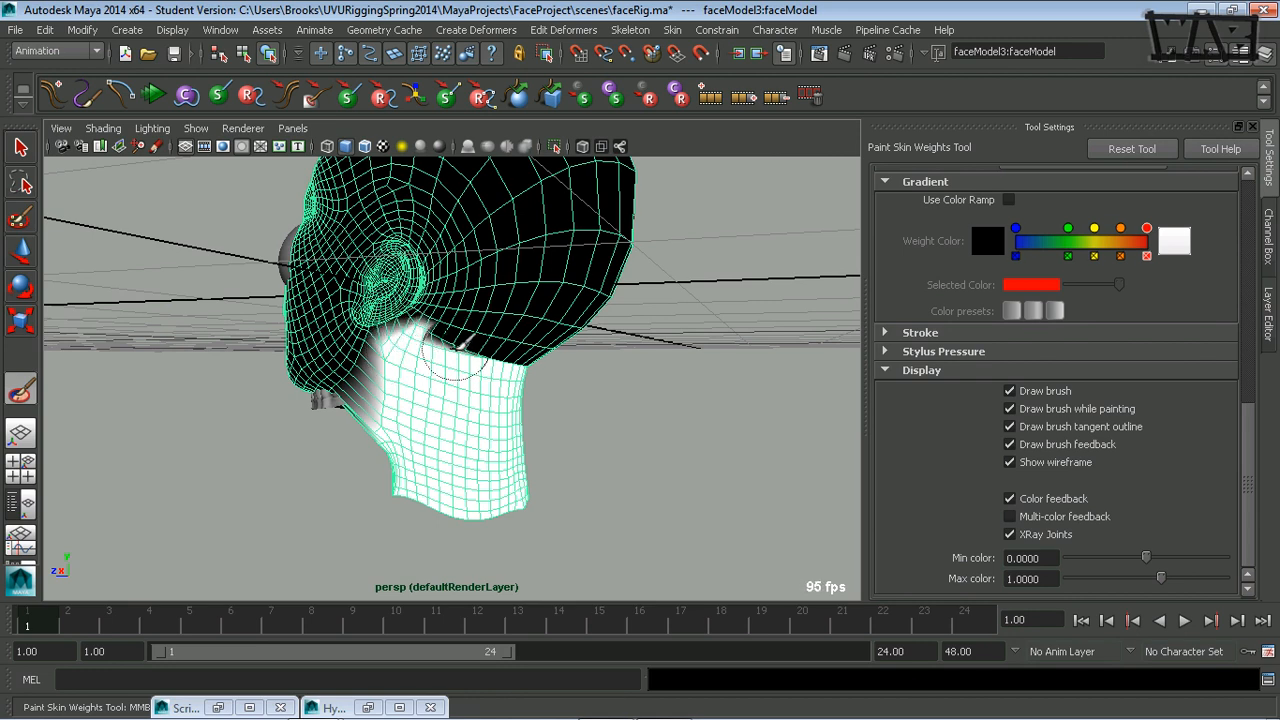
{"action": "key", "text": "m"}
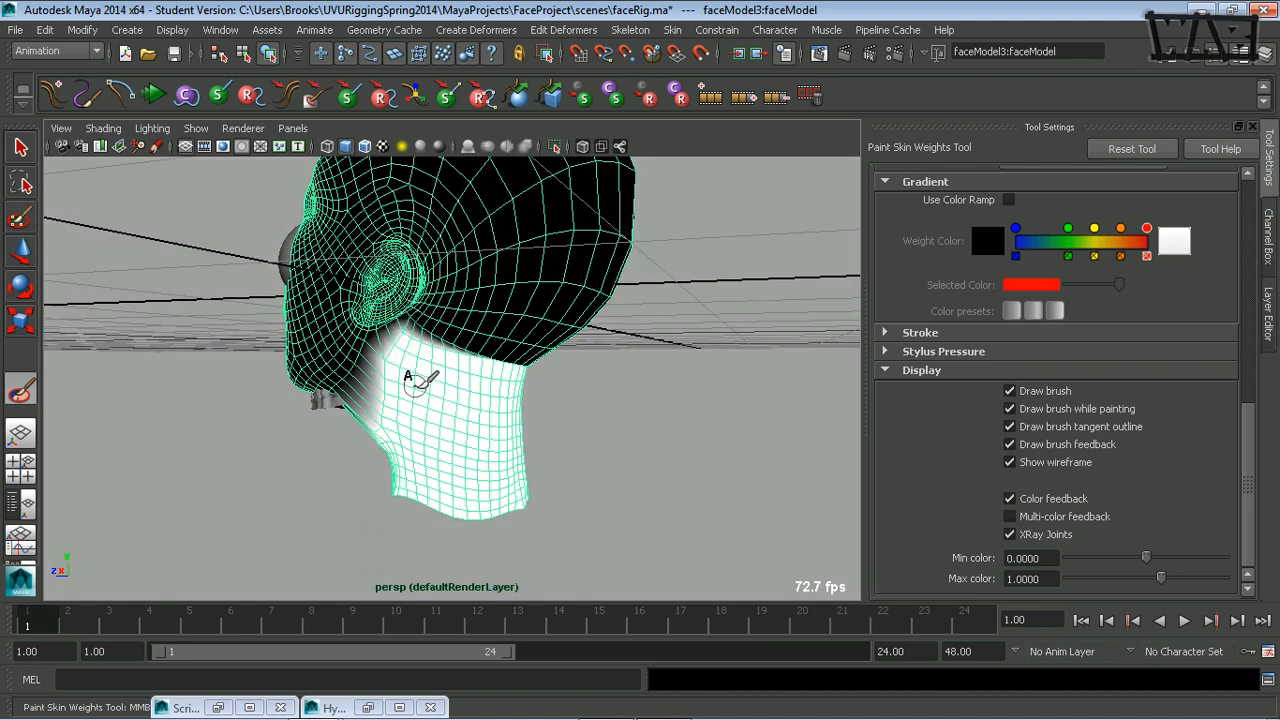
{"action": "mouse_move", "coordinate": [514, 443]}
{"action": "left_mouse_down", "text": "alt"}
{"action": "mouse_move", "coordinate": [357, 451]}
{"action": "mouse_move", "coordinate": [394, 429]}
{"action": "mouse_move", "coordinate": [372, 393]}
{"action": "left_mouse_up", "text": "alt"}
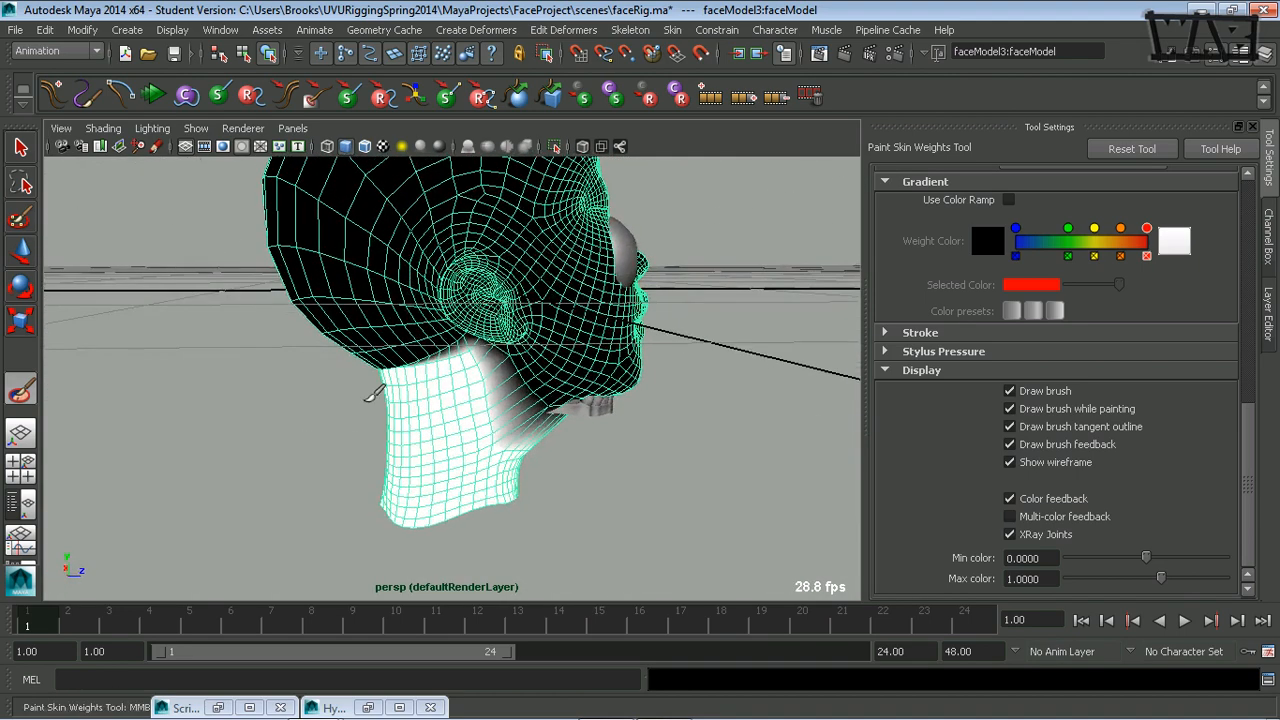
{"action": "left_click_drag", "start_coordinate": [495, 378], "coordinate": [410, 405], "text": "alt"}
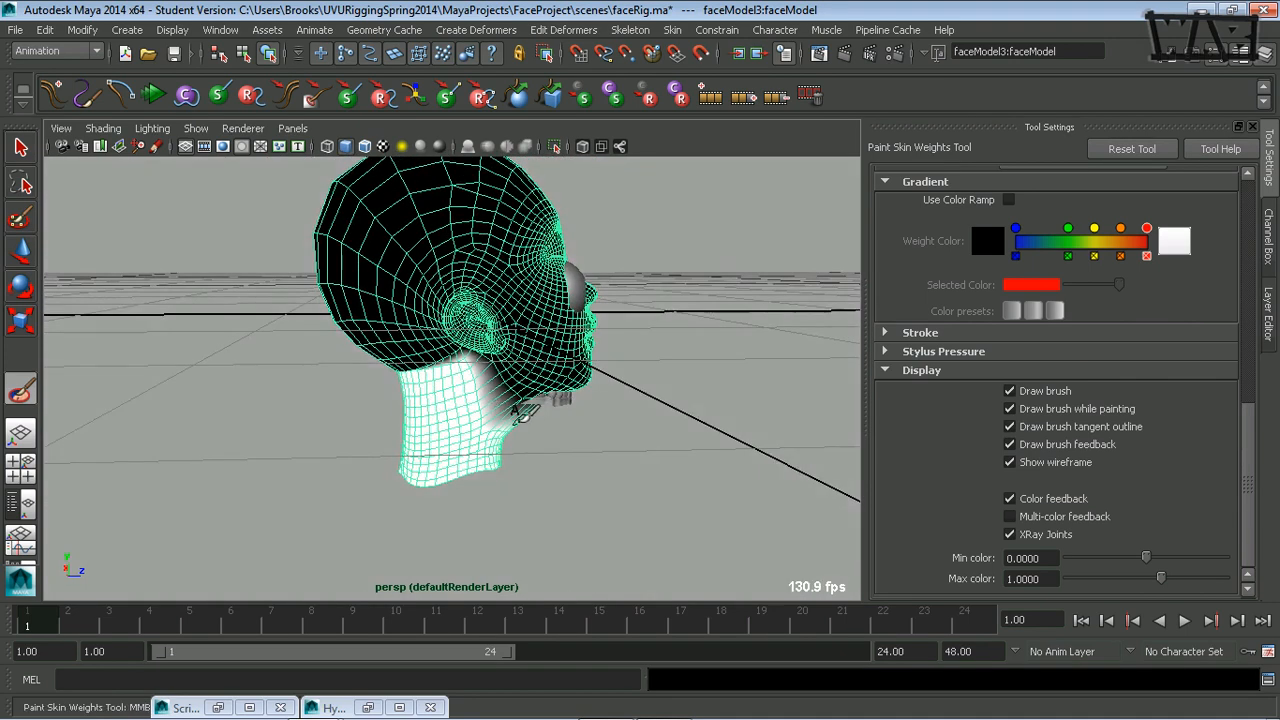
{"action": "mouse_move", "coordinate": [578, 474]}
{"action": "left_mouse_down", "text": "alt"}
{"action": "mouse_move", "coordinate": [520, 466]}
{"action": "mouse_move", "coordinate": [579, 376]}
{"action": "left_mouse_up", "text": "alt"}
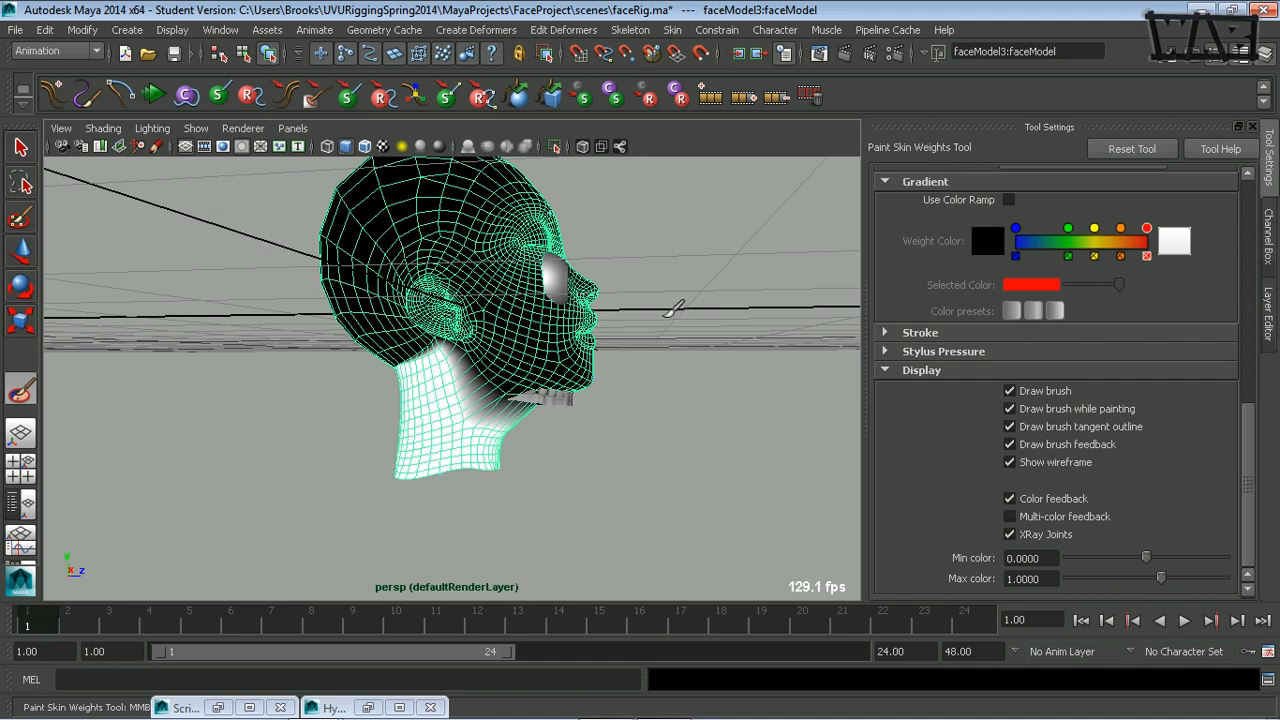
{"action": "right_click_drag", "start_coordinate": [640, 333], "coordinate": [436, 449], "text": "alt"}
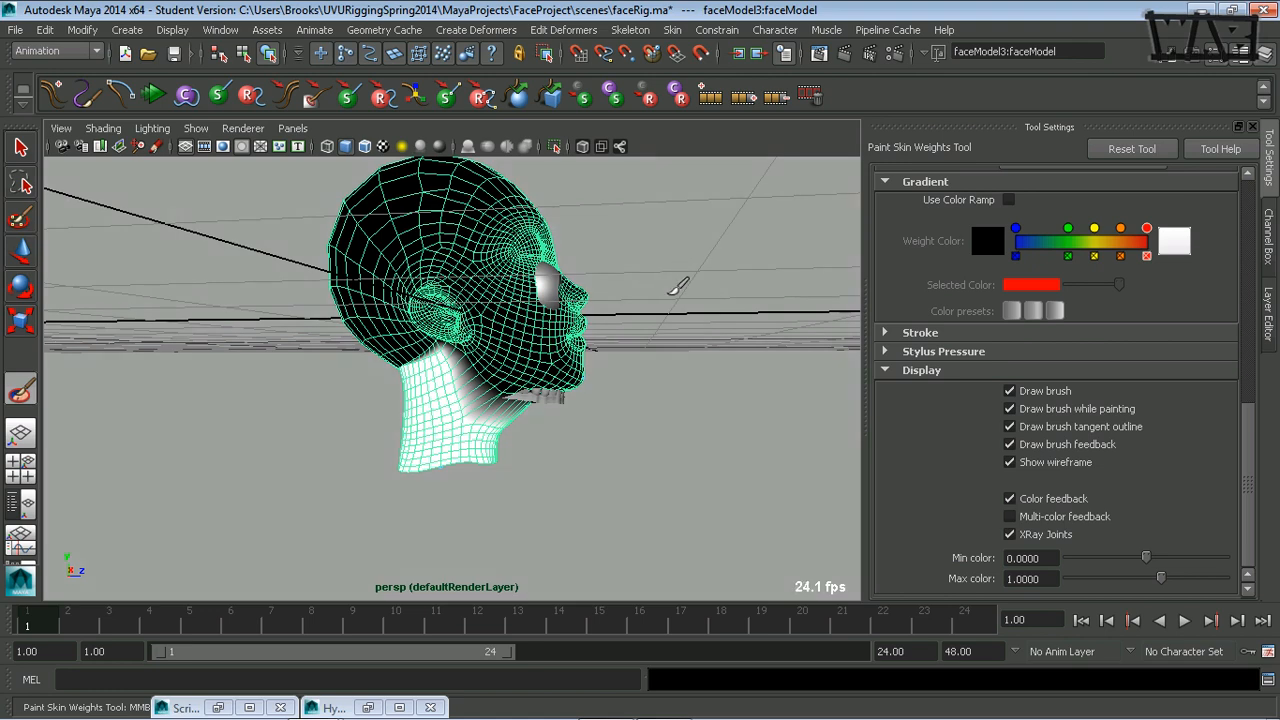
Switch the Paint Skin Weights operation to Smooth for neckBase_jnt, keeping opacity at 1.
{"action": "mouse_move", "coordinate": [650, 324]}
{"action": "left_mouse_down", "text": "alt"}
{"action": "mouse_move", "coordinate": [700, 343]}
{"action": "mouse_move", "coordinate": [657, 331]}
{"action": "mouse_move", "coordinate": [680, 345]}
{"action": "left_mouse_up", "text": "alt"}
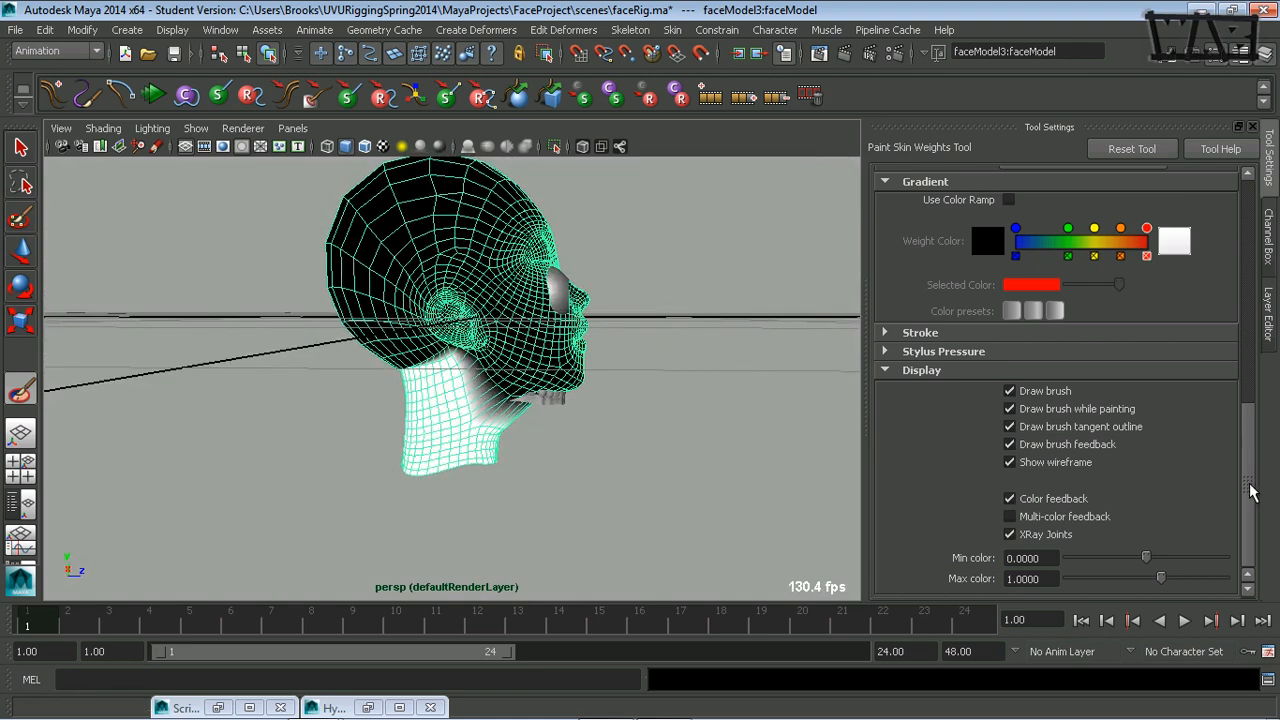
{"action": "left_click_drag", "start_coordinate": [1247, 488], "coordinate": [1275, 334]}
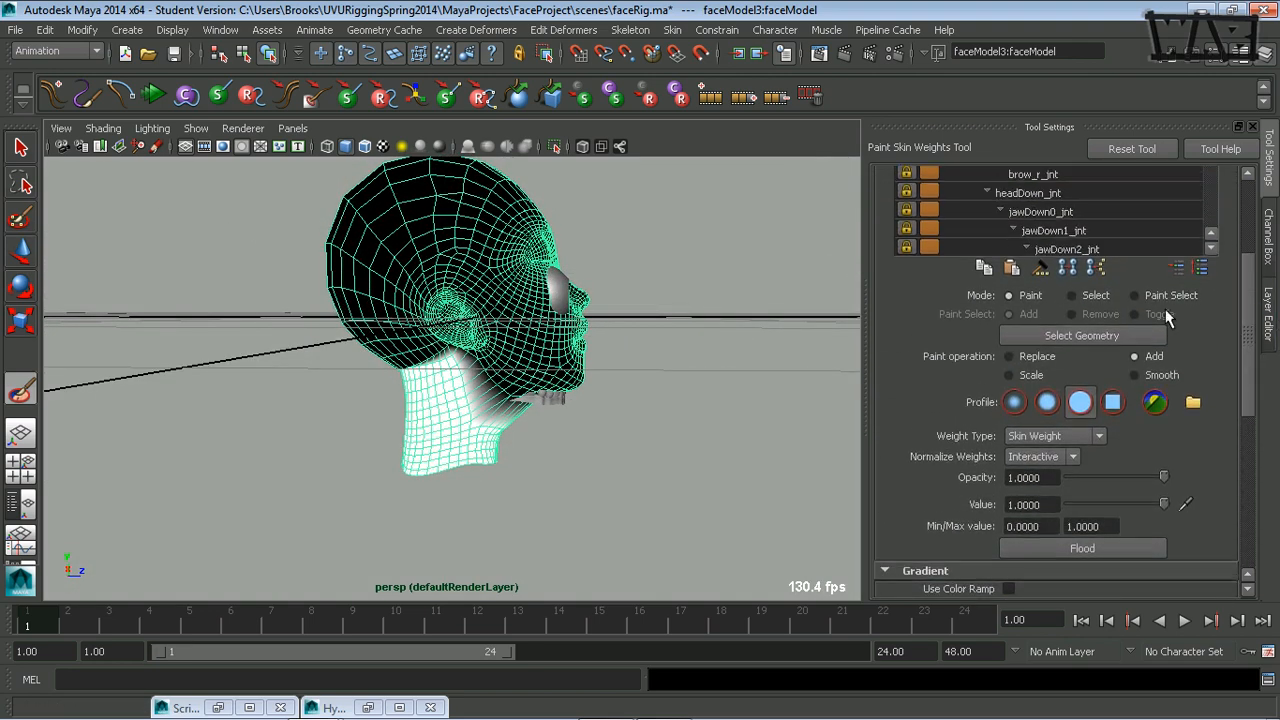
{"action": "left_click", "coordinate": [1155, 376]}
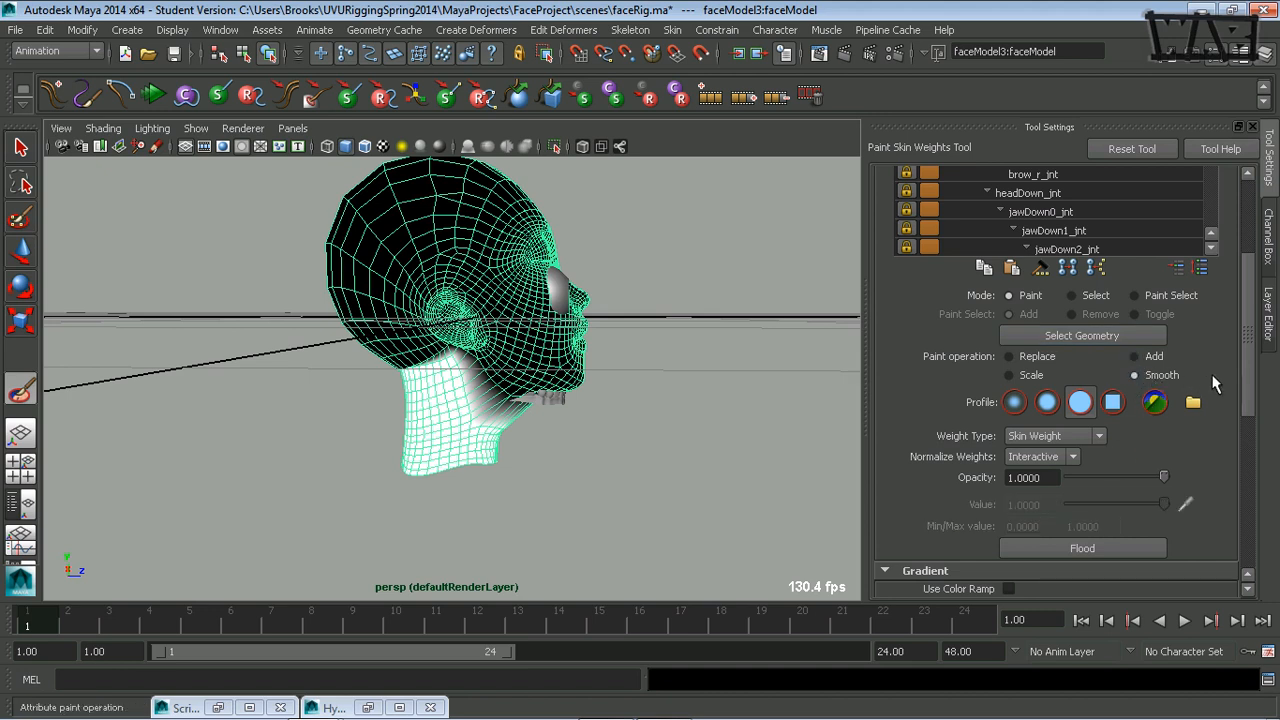
{"action": "left_click_drag", "start_coordinate": [1247, 375], "coordinate": [1247, 425]}
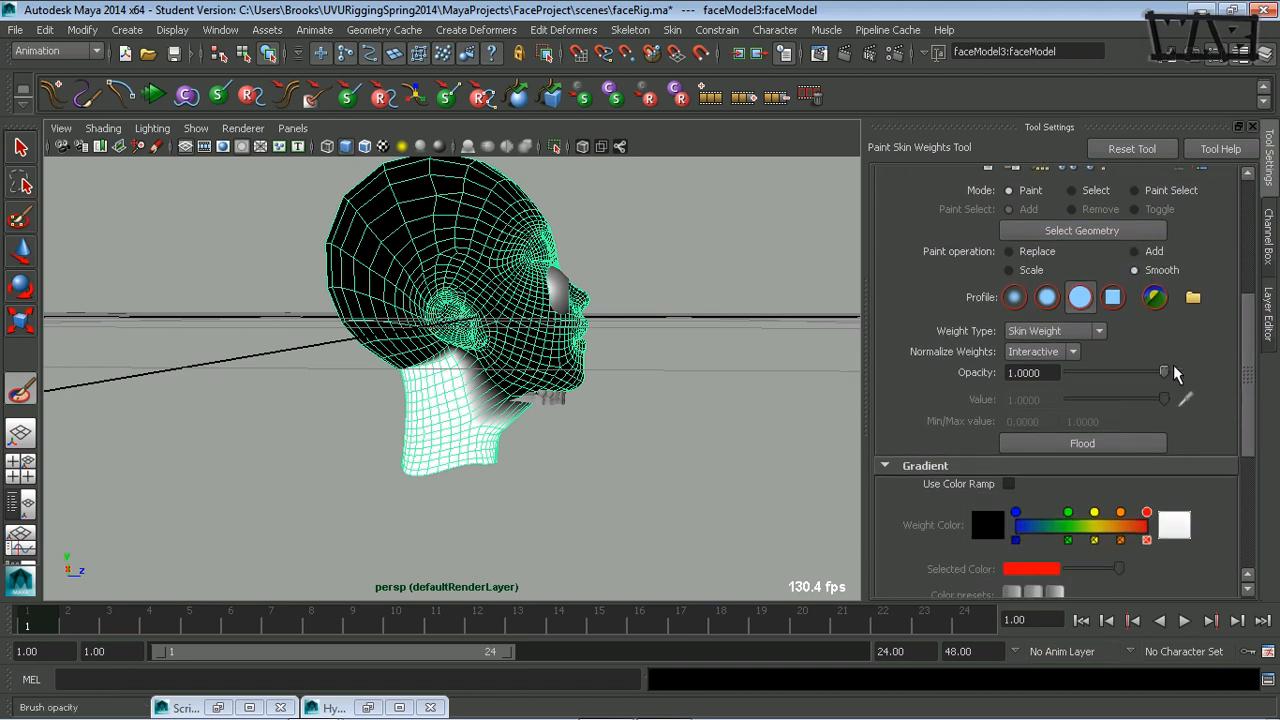
{"action": "scroll", "coordinate": [1205, 300], "scroll_direction": "up", "scroll_amount": 5}
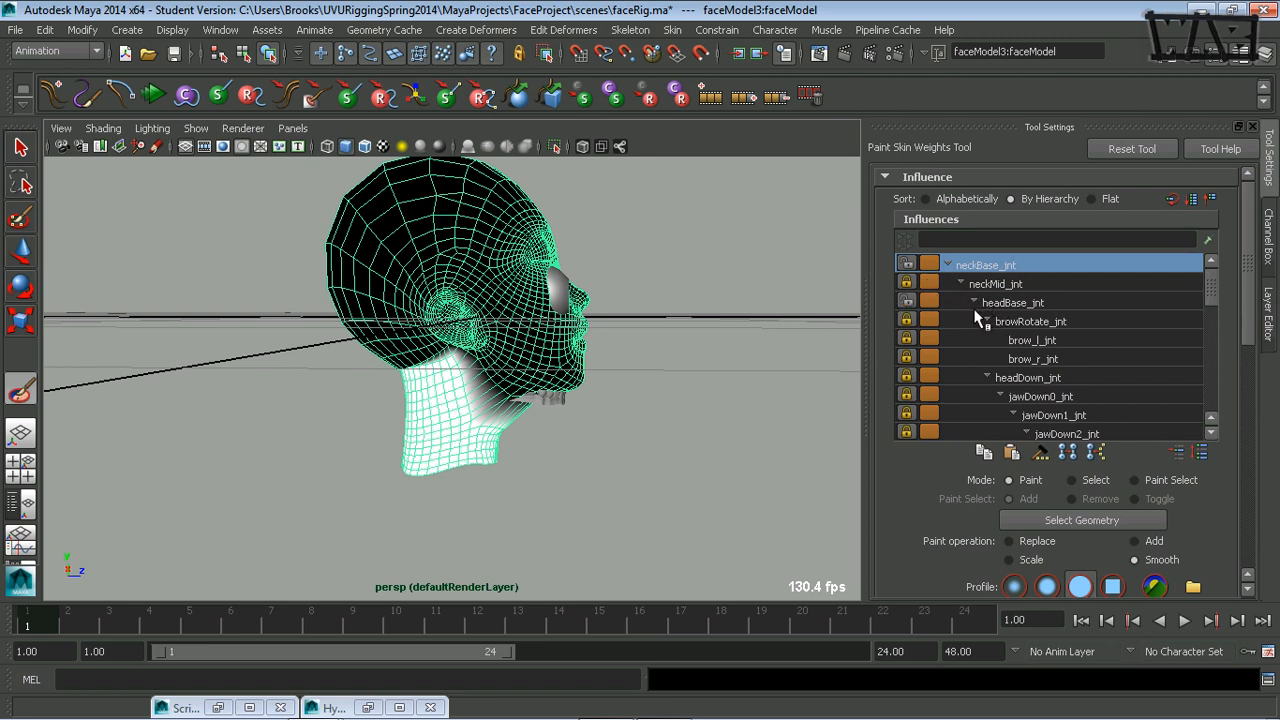
{"action": "scroll", "coordinate": [1229, 344], "scroll_direction": "down", "scroll_amount": 3}
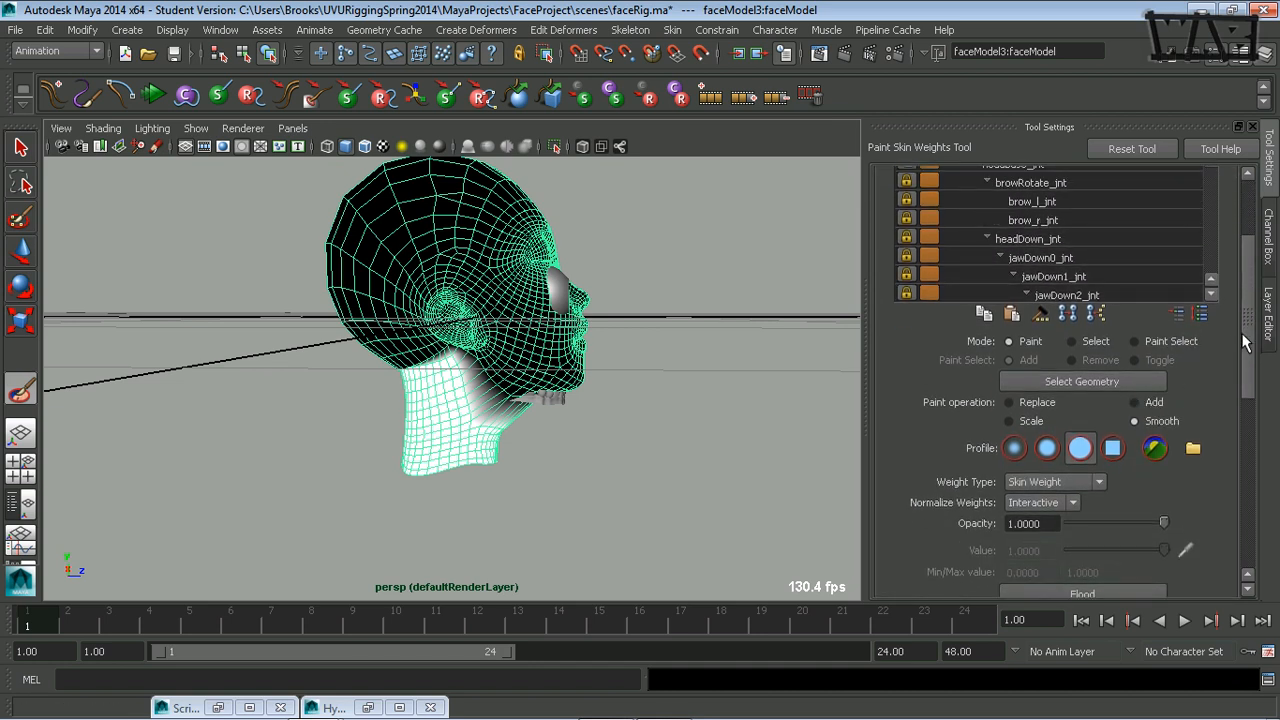
{"action": "scroll", "coordinate": [1150, 400], "scroll_direction": "down", "scroll_amount": 2}
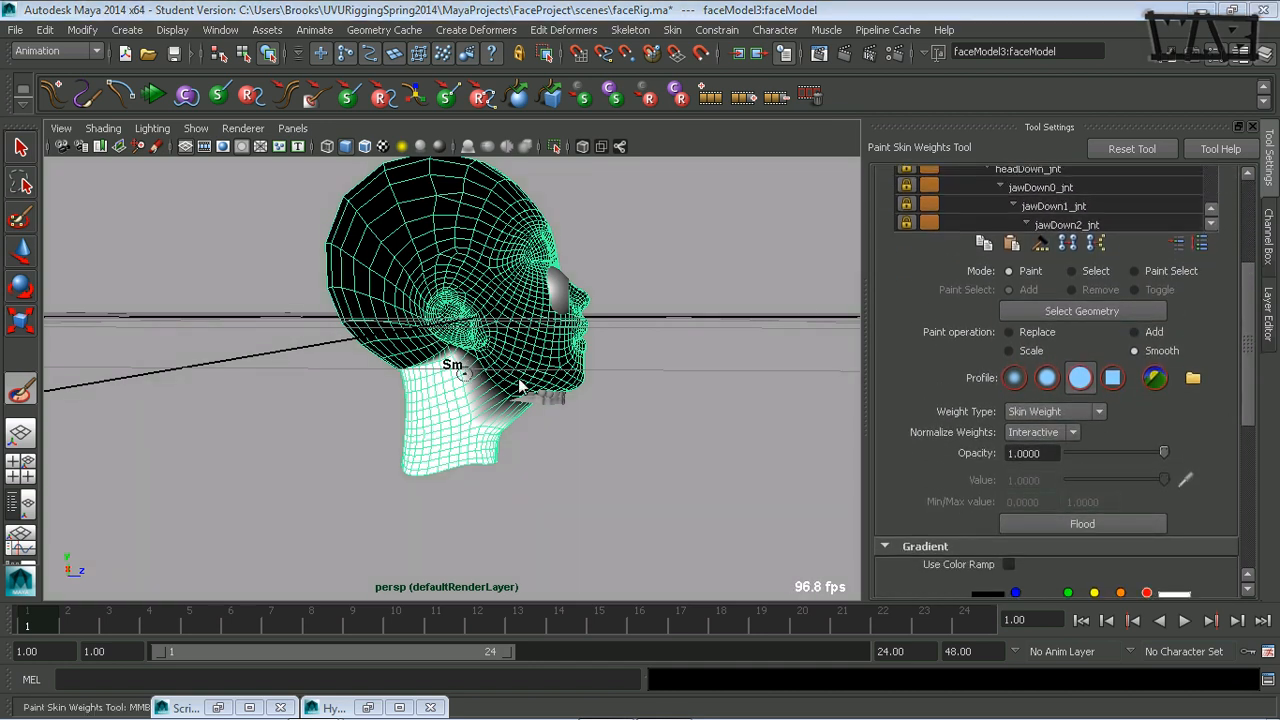
Hide the viewport grid and isolate the head mesh so the eyes and teeth are out of the way.
{"action": "scroll", "coordinate": [470, 372], "scroll_direction": "up", "scroll_amount": 4}
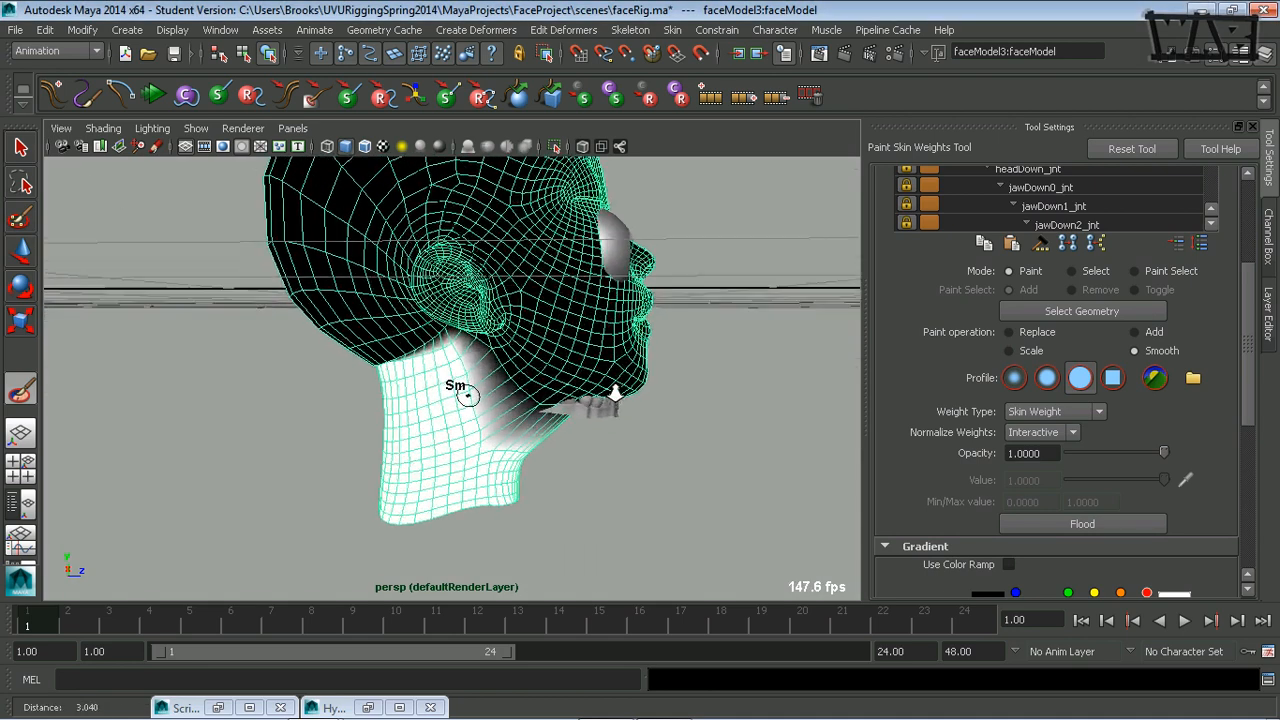
{"action": "left_click", "coordinate": [185, 146]}
{"action": "left_click_drag", "start_coordinate": [722, 372], "coordinate": [703, 366], "text": "alt"}
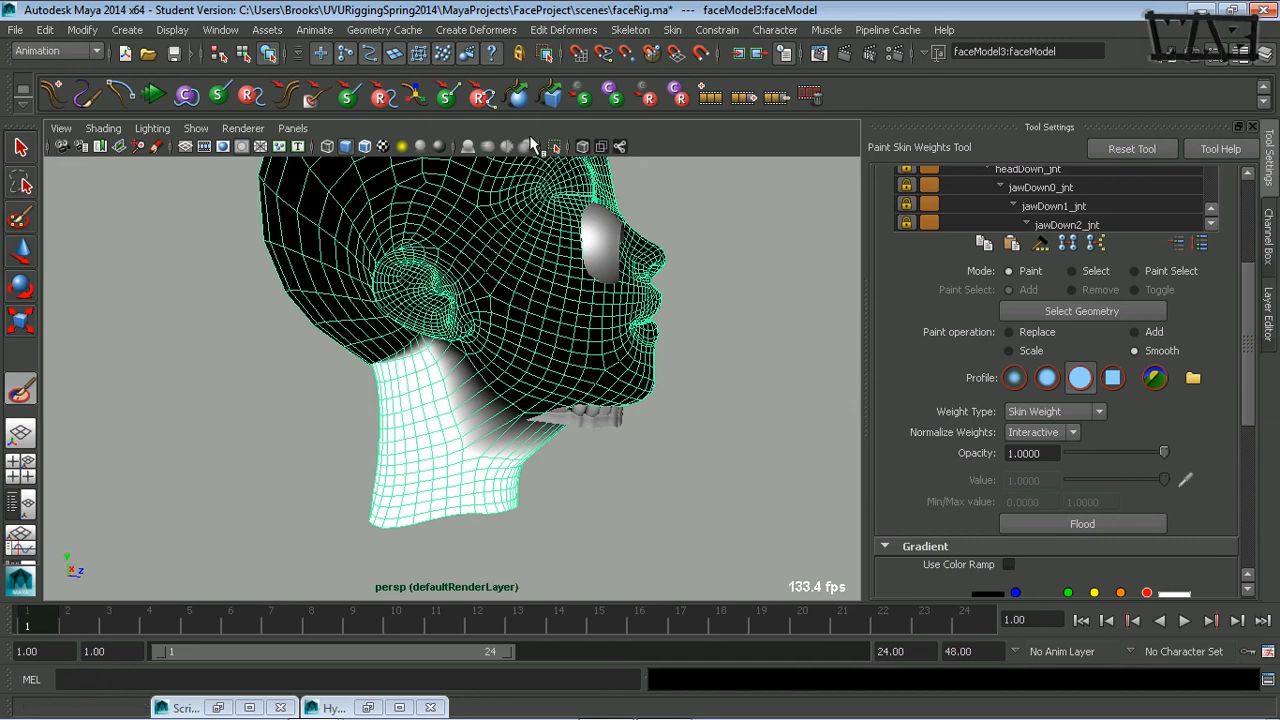
{"action": "left_click", "coordinate": [555, 147]}
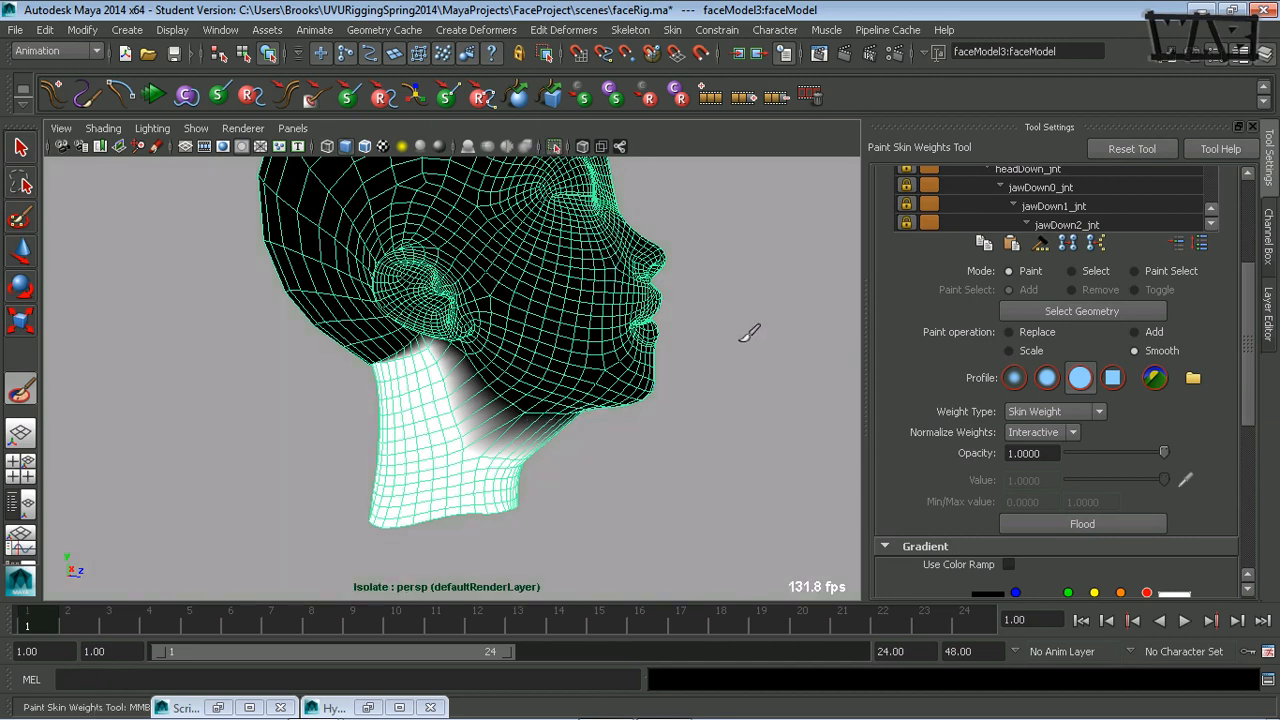
{"action": "mouse_move", "coordinate": [713, 354]}
{"action": "right_mouse_down", "text": "alt"}
{"action": "mouse_move", "coordinate": [682, 364]}
{"action": "mouse_move", "coordinate": [741, 356]}
{"action": "mouse_move", "coordinate": [678, 411]}
{"action": "mouse_move", "coordinate": [771, 358]}
{"action": "right_mouse_up", "text": "alt"}
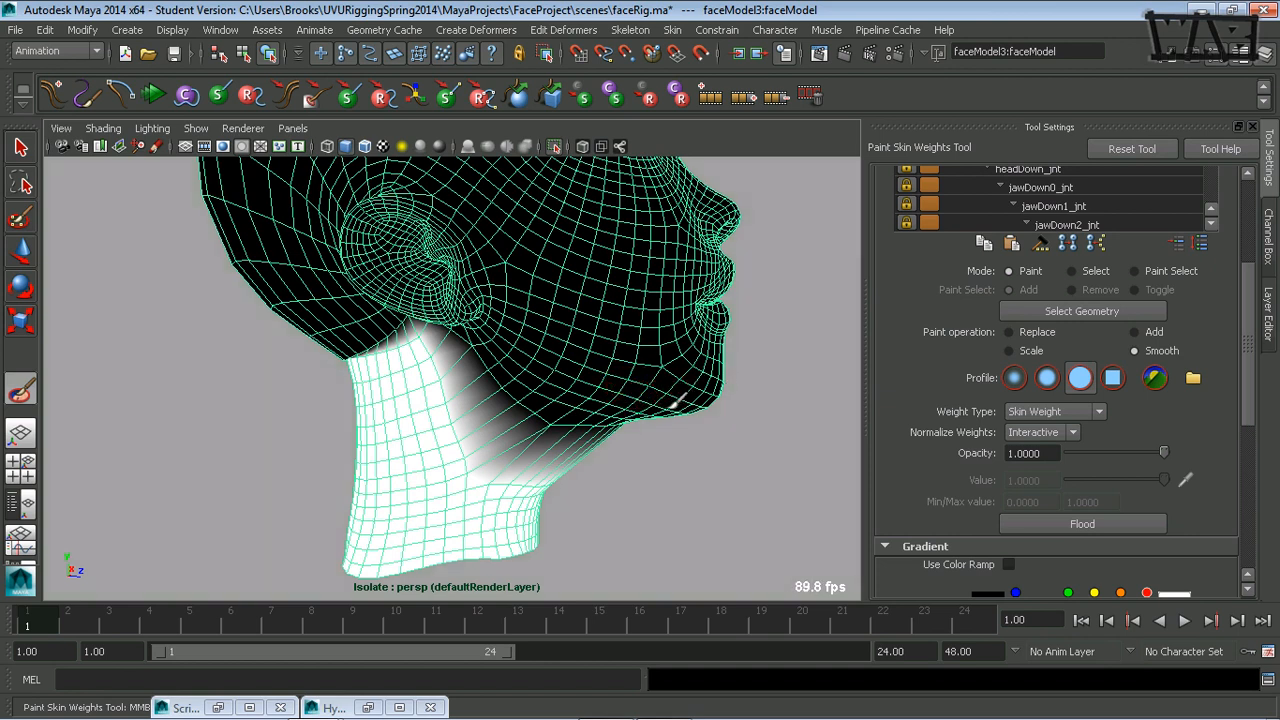
Smooth the neckBase_jnt weight falloff under the chin and along the jawline up to below the ear, enlarging the brush.
{"action": "mouse_move", "coordinate": [538, 440]}
{"action": "left_mouse_down"}
{"action": "mouse_move", "coordinate": [532, 414]}
{"action": "mouse_move", "coordinate": [466, 346]}
{"action": "mouse_move", "coordinate": [431, 346]}
{"action": "left_mouse_up"}
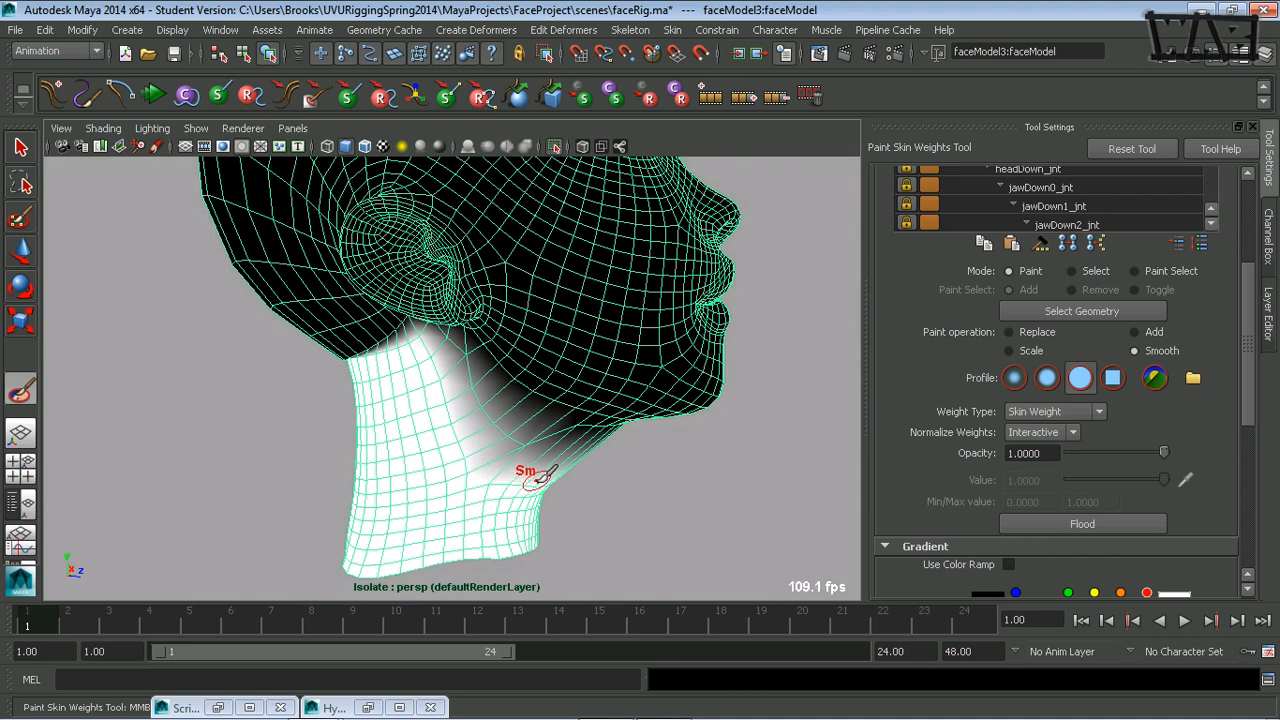
{"action": "mouse_move", "coordinate": [546, 472]}
{"action": "left_mouse_down", "text": "alt"}
{"action": "mouse_move", "coordinate": [514, 457]}
{"action": "mouse_move", "coordinate": [543, 385]}
{"action": "mouse_move", "coordinate": [449, 429]}
{"action": "mouse_move", "coordinate": [480, 449]}
{"action": "mouse_move", "coordinate": [406, 423]}
{"action": "mouse_move", "coordinate": [395, 312]}
{"action": "left_mouse_up", "text": "alt"}
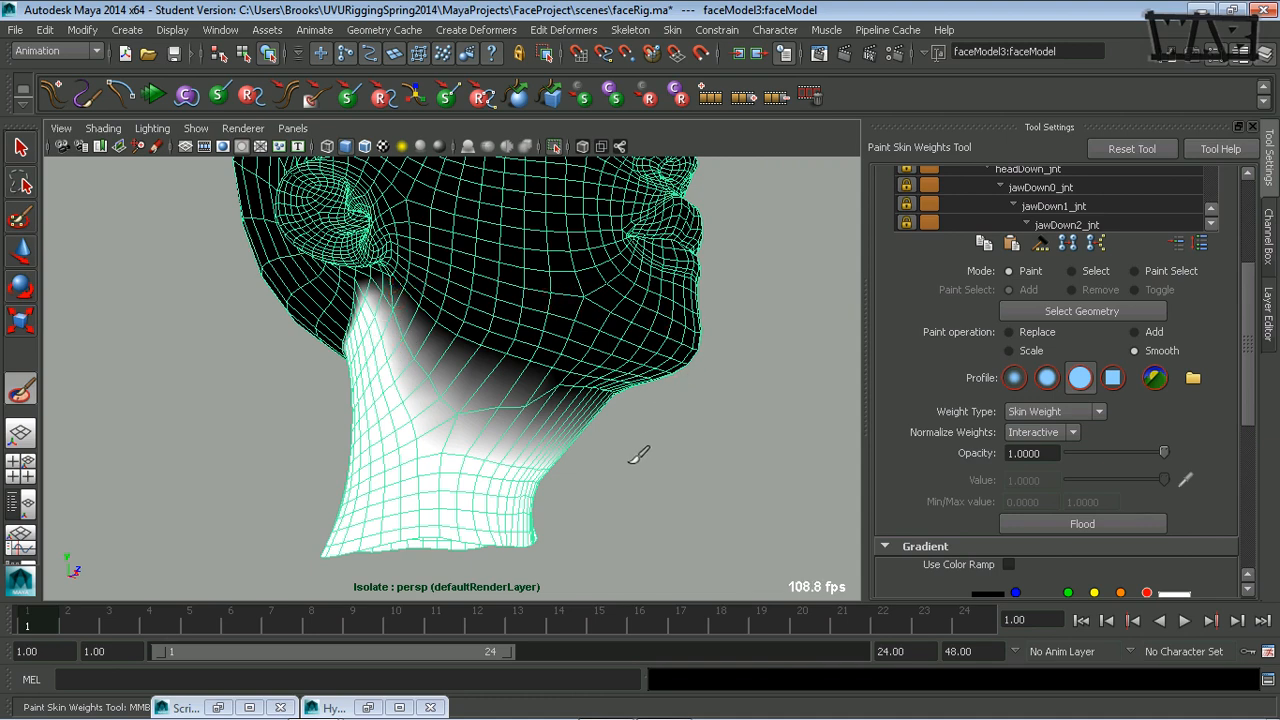
{"action": "mouse_move", "coordinate": [523, 449]}
{"action": "left_mouse_down", "text": "alt"}
{"action": "mouse_move", "coordinate": [663, 511]}
{"action": "mouse_move", "coordinate": [634, 457]}
{"action": "left_mouse_up", "text": "alt"}
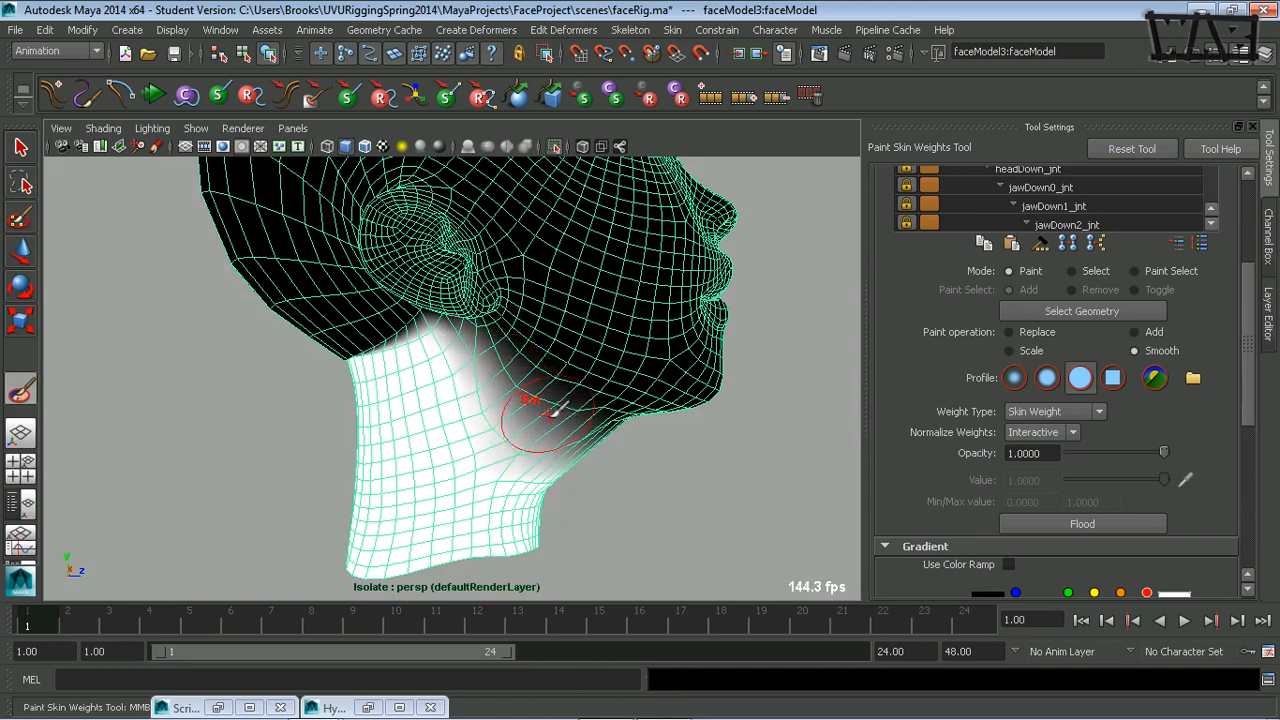
{"action": "mouse_move", "coordinate": [651, 428]}
{"action": "left_mouse_down", "text": "alt"}
{"action": "mouse_move", "coordinate": [620, 452]}
{"action": "mouse_move", "coordinate": [545, 378]}
{"action": "mouse_move", "coordinate": [534, 322]}
{"action": "mouse_move", "coordinate": [499, 422]}
{"action": "left_mouse_up", "text": "alt"}
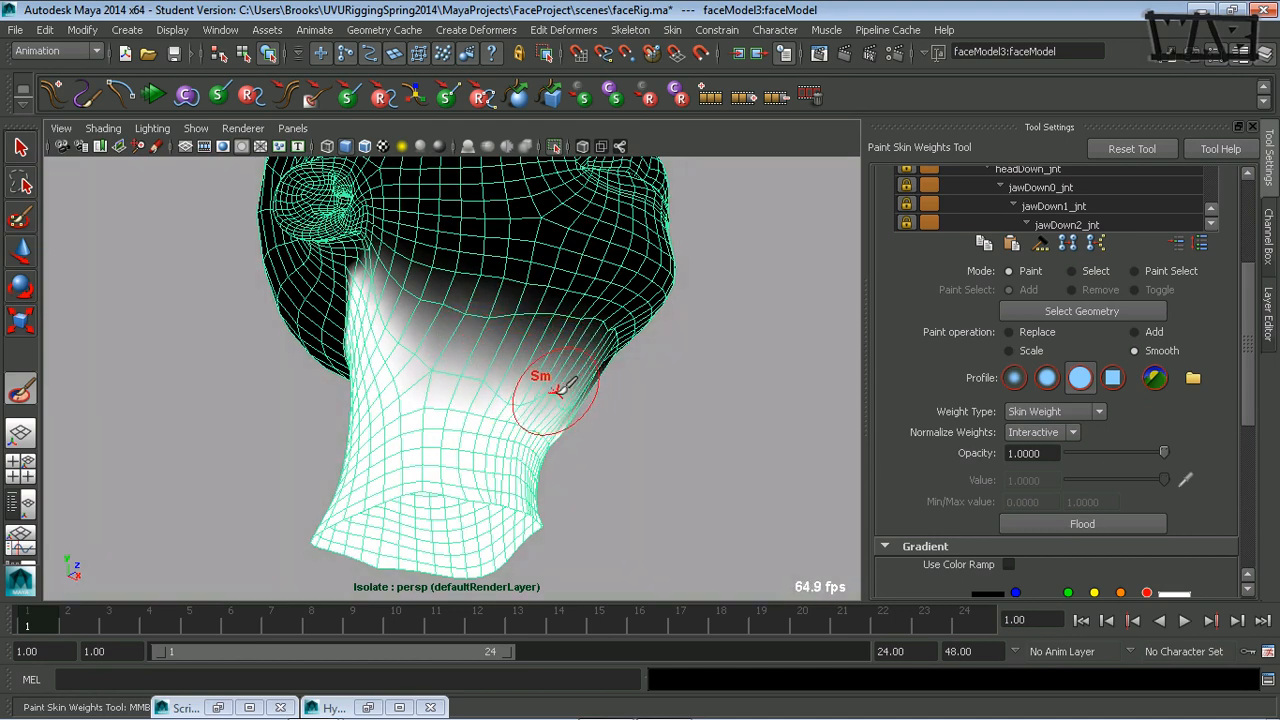
{"action": "mouse_move", "coordinate": [543, 371]}
{"action": "left_mouse_down", "text": "alt"}
{"action": "mouse_move", "coordinate": [523, 434]}
{"action": "mouse_move", "coordinate": [453, 341]}
{"action": "left_mouse_up", "text": "alt"}
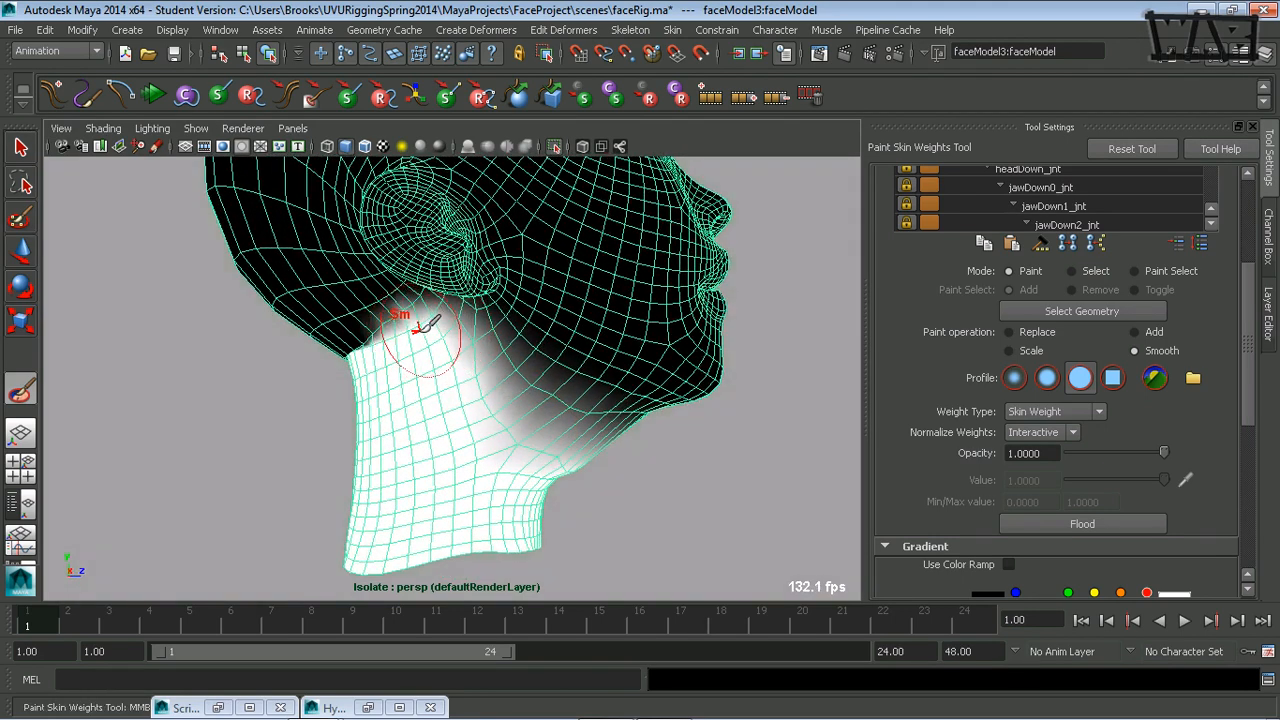
Smooth the neckBase_jnt weight edge behind the ear and around the base of the skull.
{"action": "mouse_move", "coordinate": [371, 357]}
{"action": "left_mouse_down", "text": "alt"}
{"action": "mouse_move", "coordinate": [417, 381]}
{"action": "mouse_move", "coordinate": [395, 333]}
{"action": "left_mouse_up", "text": "alt"}
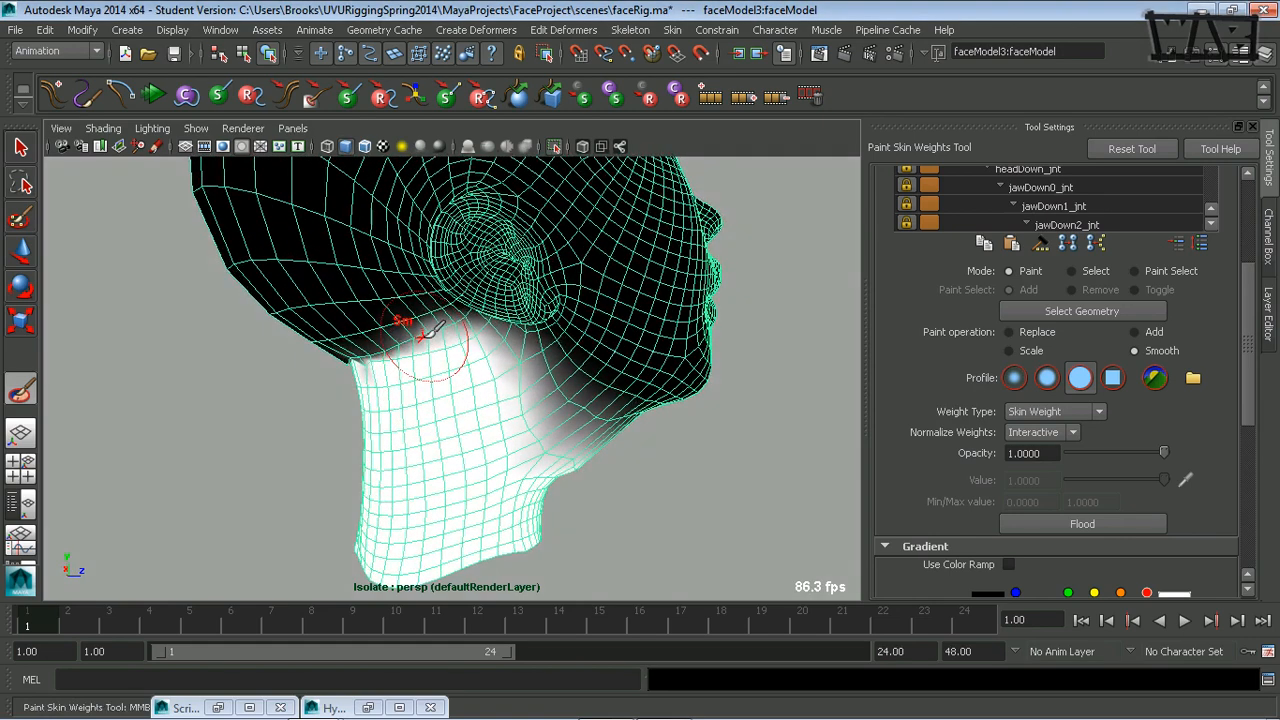
{"action": "mouse_move", "coordinate": [369, 382]}
{"action": "left_mouse_down", "text": "alt"}
{"action": "mouse_move", "coordinate": [436, 352]}
{"action": "mouse_move", "coordinate": [406, 371]}
{"action": "mouse_move", "coordinate": [424, 359]}
{"action": "left_mouse_up", "text": "alt"}
{"action": "right_click_drag", "start_coordinate": [620, 337], "coordinate": [451, 374], "text": "alt"}
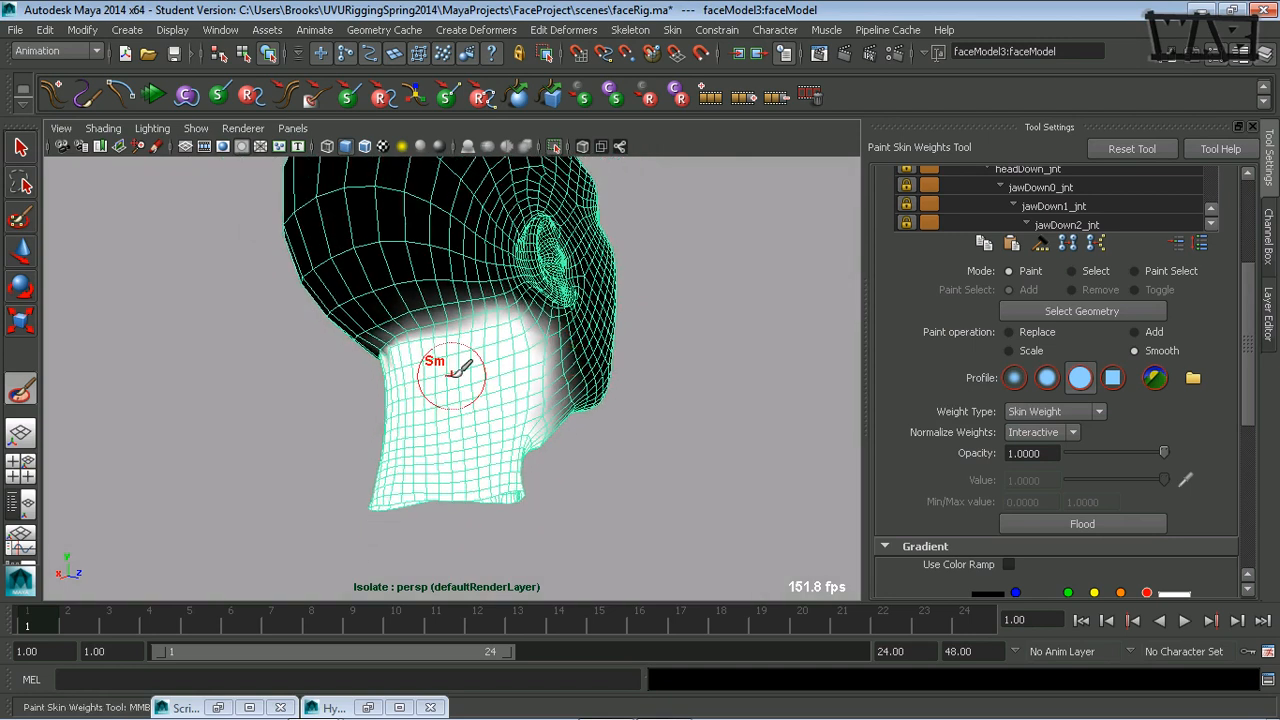
{"action": "mouse_move", "coordinate": [676, 305]}
{"action": "left_mouse_down", "text": "alt"}
{"action": "mouse_move", "coordinate": [554, 409]}
{"action": "mouse_move", "coordinate": [636, 325]}
{"action": "left_mouse_up", "text": "alt"}
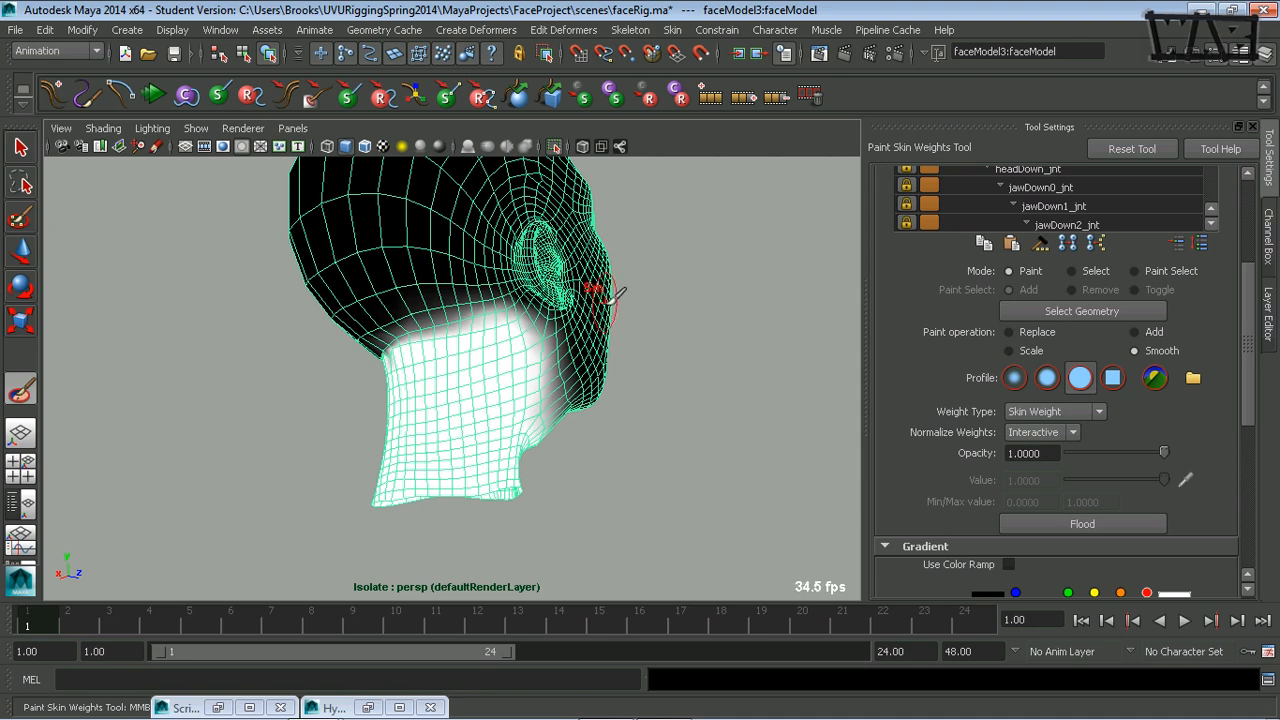
{"action": "mouse_move", "coordinate": [660, 350]}
{"action": "left_mouse_down", "text": "alt"}
{"action": "mouse_move", "coordinate": [640, 377]}
{"action": "mouse_move", "coordinate": [654, 397]}
{"action": "mouse_move", "coordinate": [528, 366]}
{"action": "left_mouse_up", "text": "alt"}
{"action": "mouse_move", "coordinate": [446, 360]}
{"action": "left_mouse_down"}
{"action": "mouse_move", "coordinate": [512, 358]}
{"action": "mouse_move", "coordinate": [392, 364]}
{"action": "mouse_move", "coordinate": [430, 358]}
{"action": "left_mouse_up"}
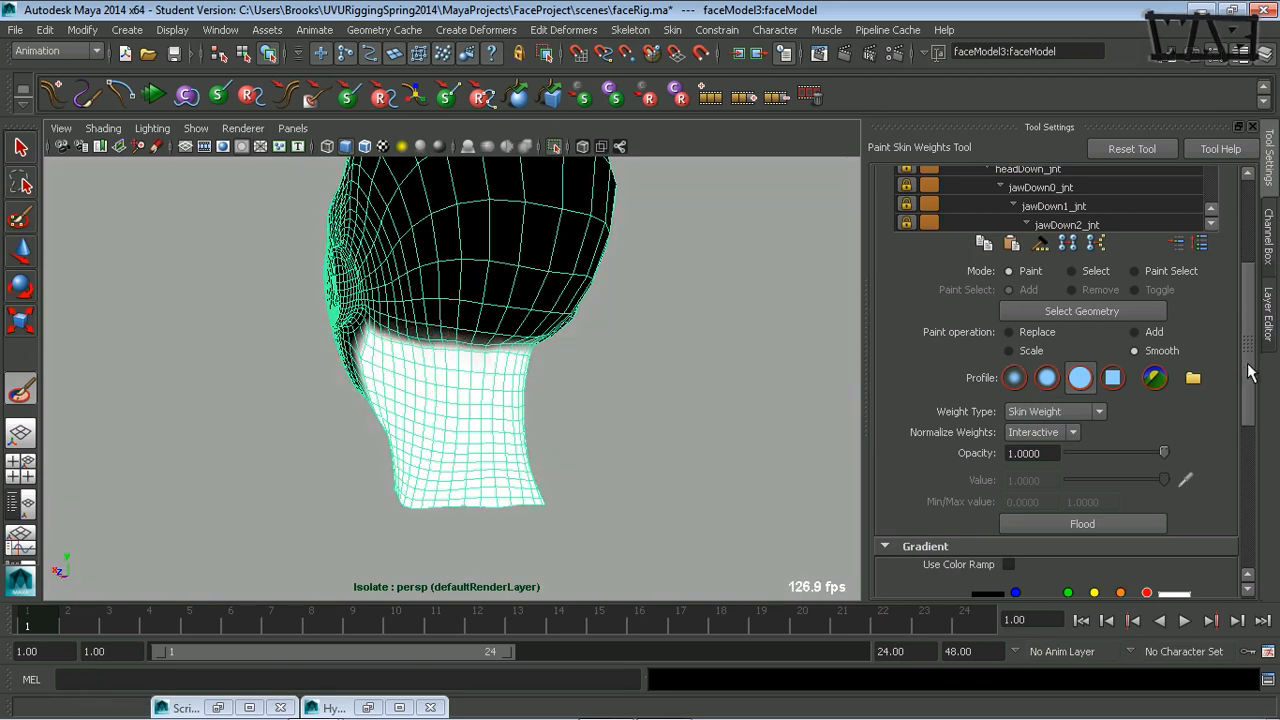
Review the paint tool's stylus pressure and stroke settings.
{"action": "scroll", "coordinate": [1249, 366], "scroll_direction": "down", "scroll_amount": 10}
{"action": "scroll", "coordinate": [1213, 510], "scroll_direction": "down", "scroll_amount": 1}
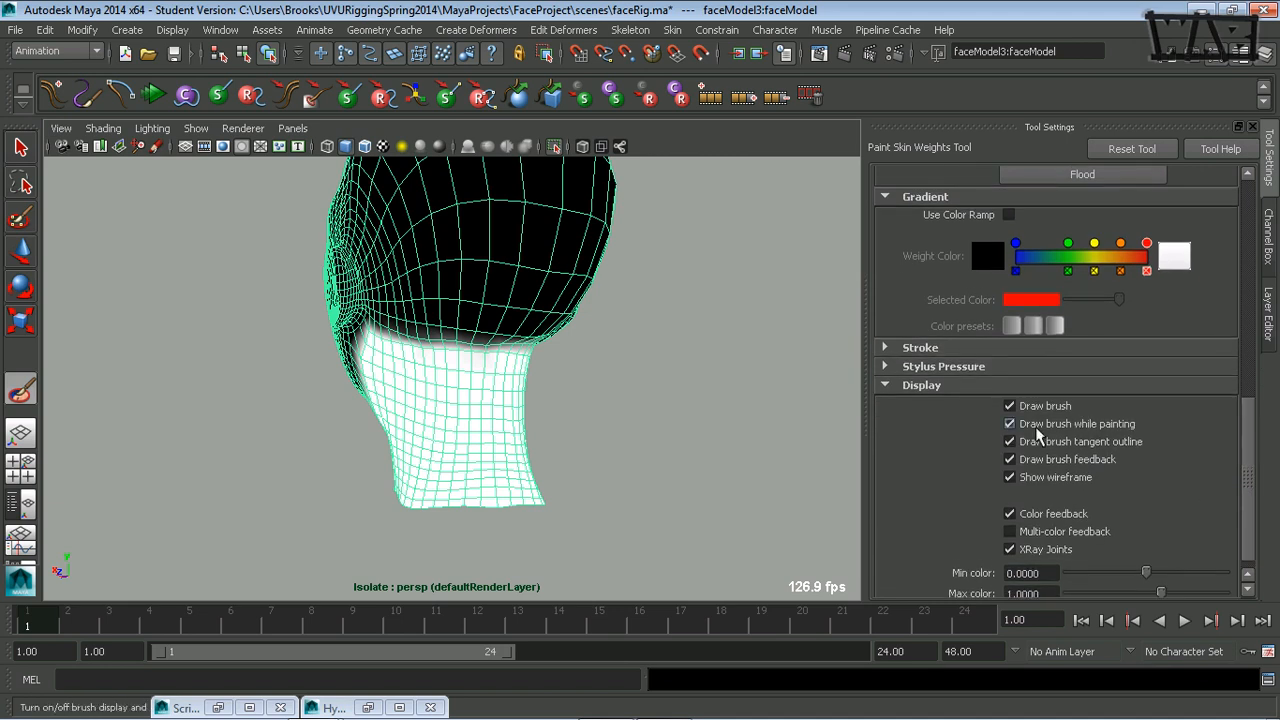
{"action": "left_click", "coordinate": [886, 366]}
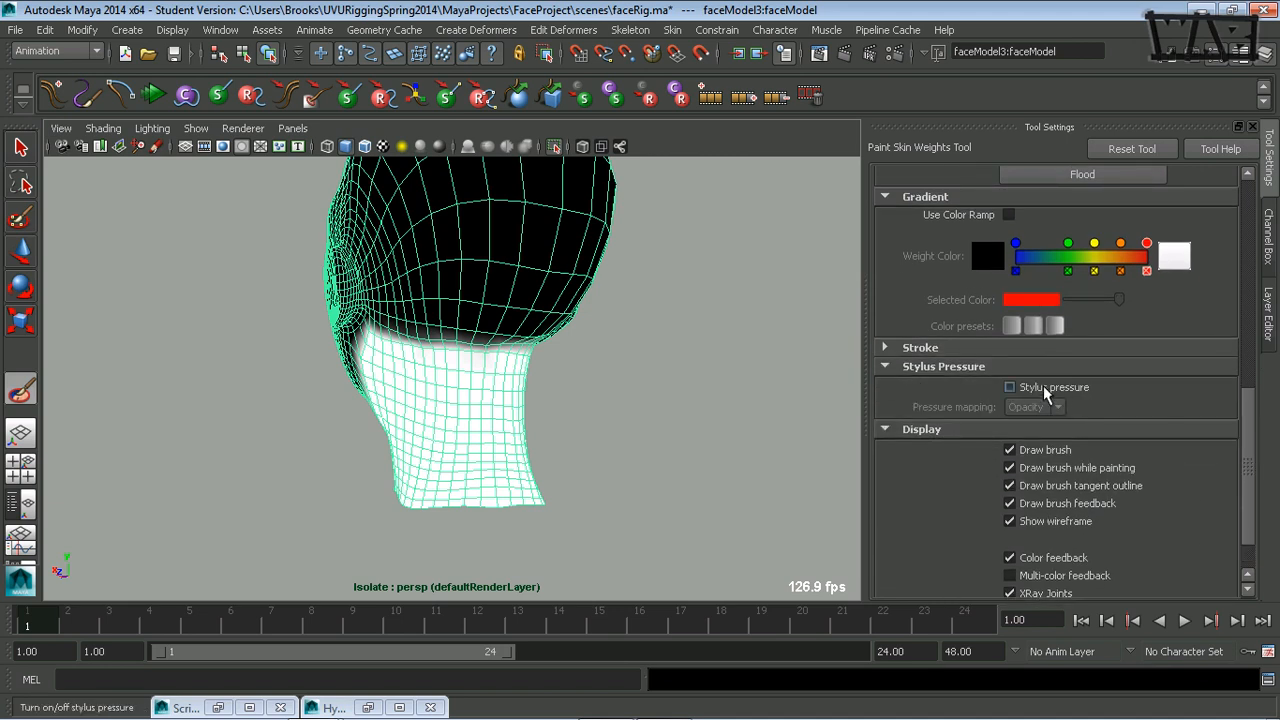
{"action": "left_click", "coordinate": [886, 366]}
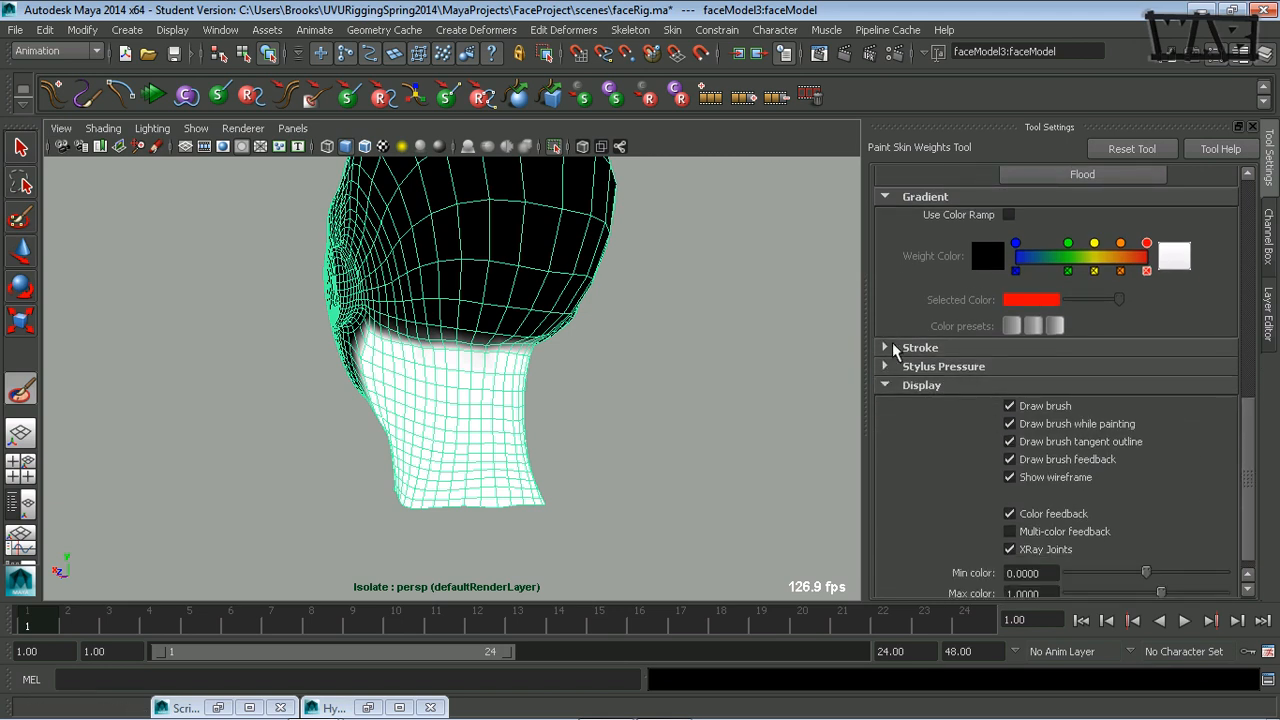
{"action": "left_click", "coordinate": [884, 347]}
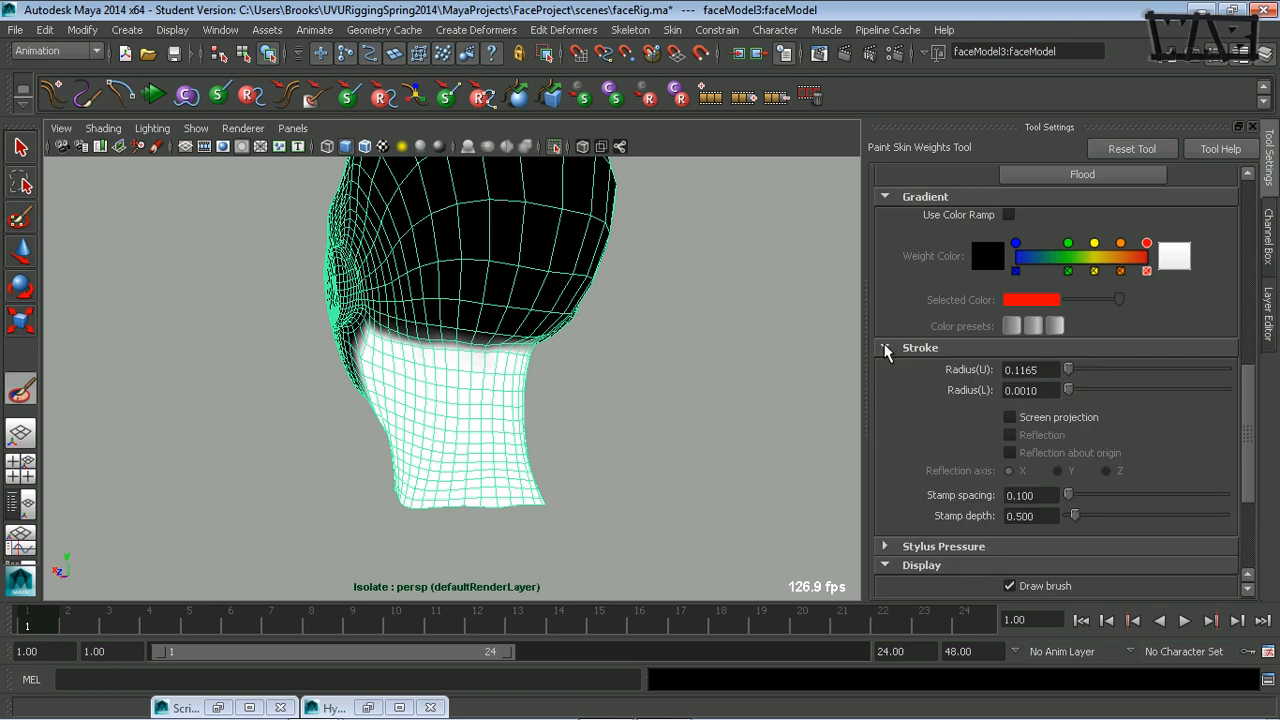
{"action": "left_click", "coordinate": [886, 348]}
{"action": "left_click_drag", "start_coordinate": [1247, 452], "coordinate": [1258, 380]}
Smooth the neckBase_jnt weight edge across the back of the neck and toward the opposite ear.
{"action": "mouse_move", "coordinate": [429, 380]}
{"action": "left_mouse_down", "text": "alt"}
{"action": "mouse_move", "coordinate": [608, 393]}
{"action": "mouse_move", "coordinate": [570, 380]}
{"action": "left_mouse_up", "text": "alt"}
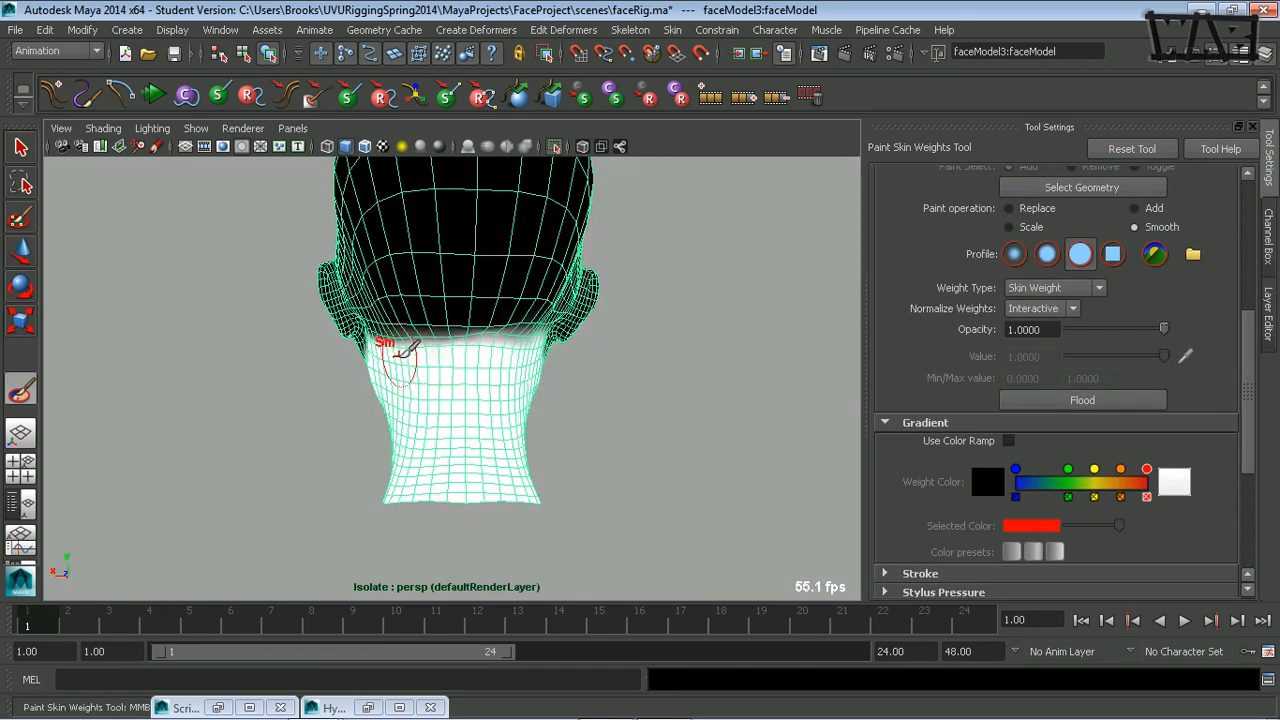
{"action": "mouse_move", "coordinate": [400, 349]}
{"action": "left_mouse_down", "text": "alt"}
{"action": "mouse_move", "coordinate": [500, 403]}
{"action": "mouse_move", "coordinate": [429, 363]}
{"action": "left_mouse_up", "text": "alt"}
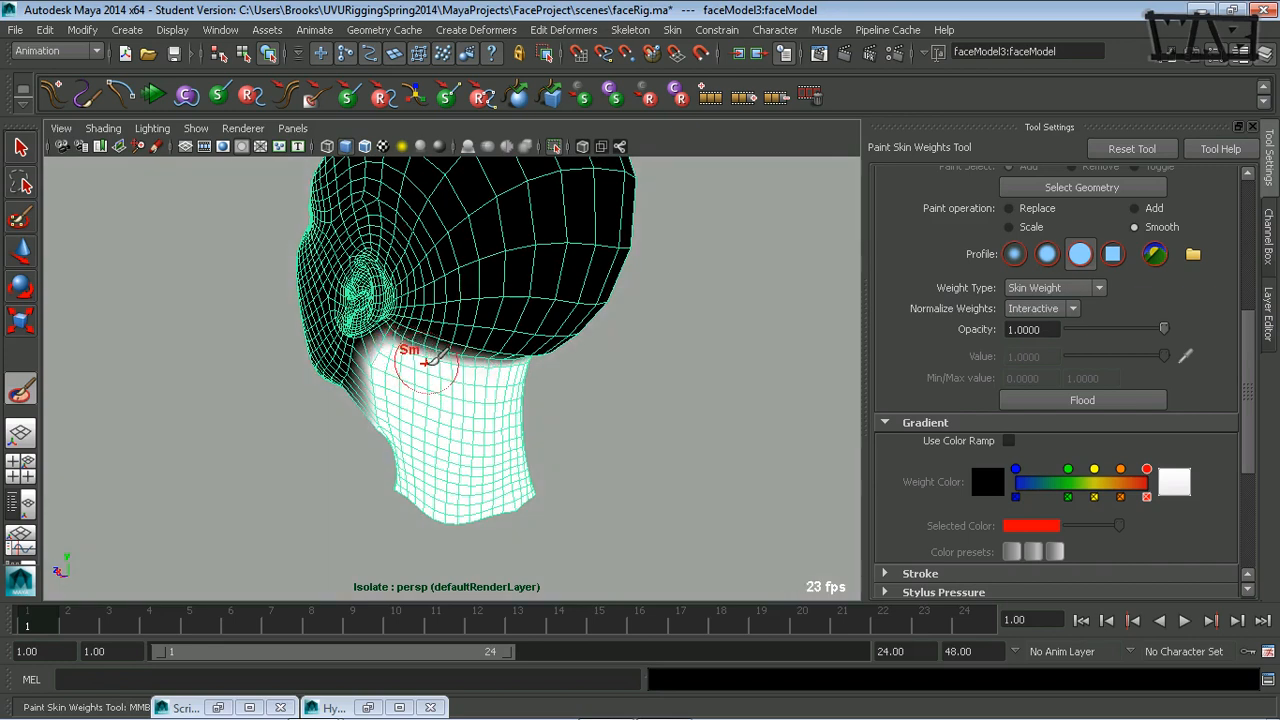
{"action": "left_click_drag", "start_coordinate": [520, 390], "coordinate": [451, 349], "text": "alt"}
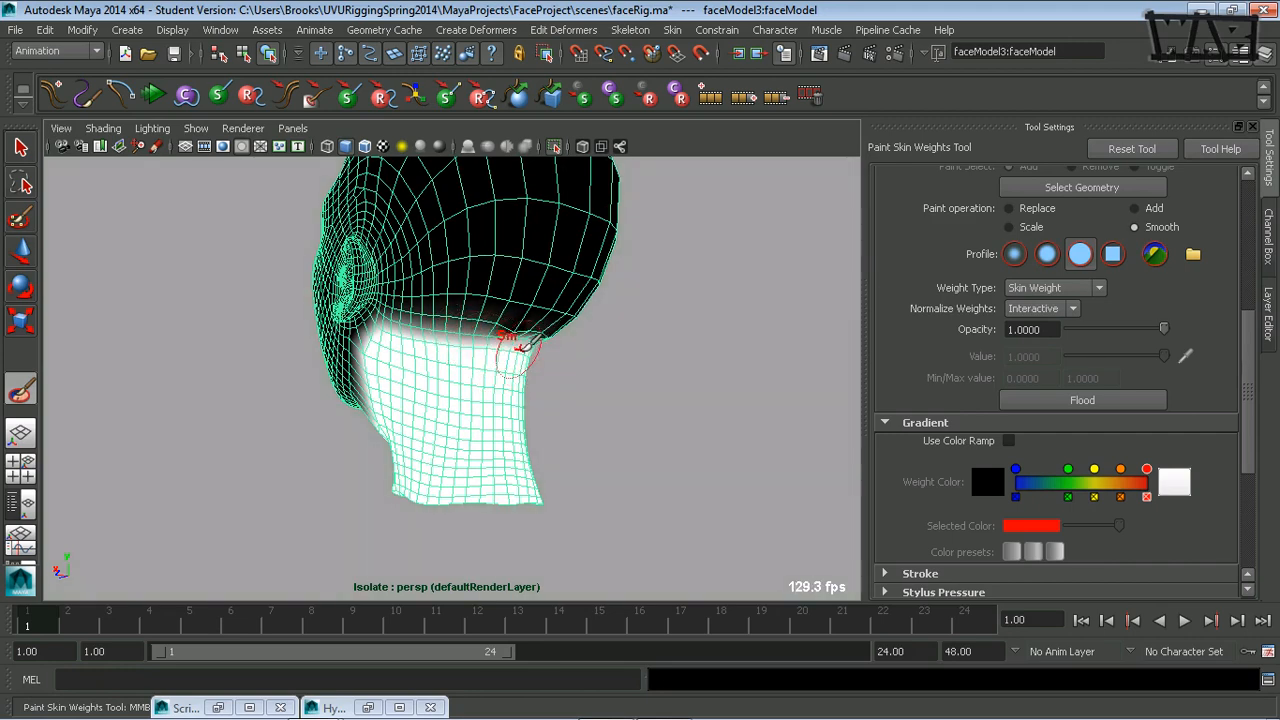
{"action": "mouse_move", "coordinate": [494, 343]}
{"action": "left_mouse_down", "text": "alt"}
{"action": "mouse_move", "coordinate": [477, 351]}
{"action": "mouse_move", "coordinate": [440, 309]}
{"action": "mouse_move", "coordinate": [370, 355]}
{"action": "mouse_move", "coordinate": [274, 391]}
{"action": "mouse_move", "coordinate": [288, 384]}
{"action": "left_mouse_up", "text": "alt"}
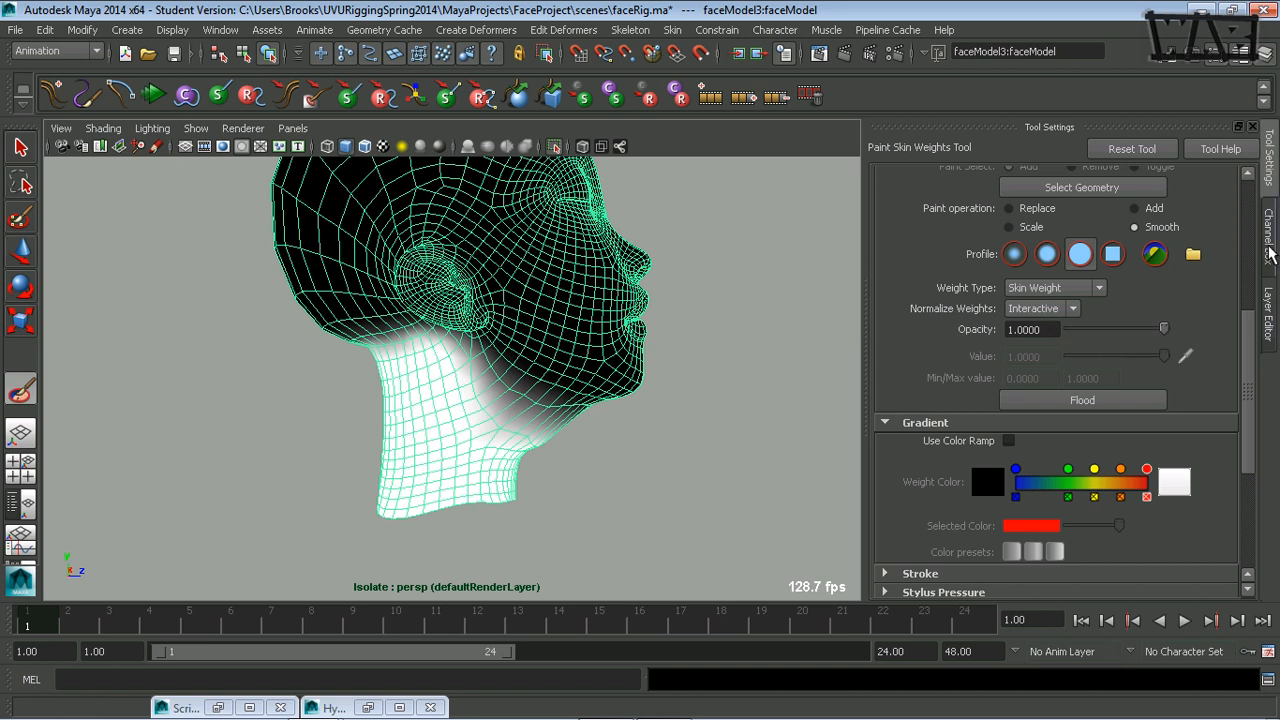
Make headBase_jnt the influence being painted.
{"action": "left_click_drag", "start_coordinate": [1248, 378], "coordinate": [1275, 293]}
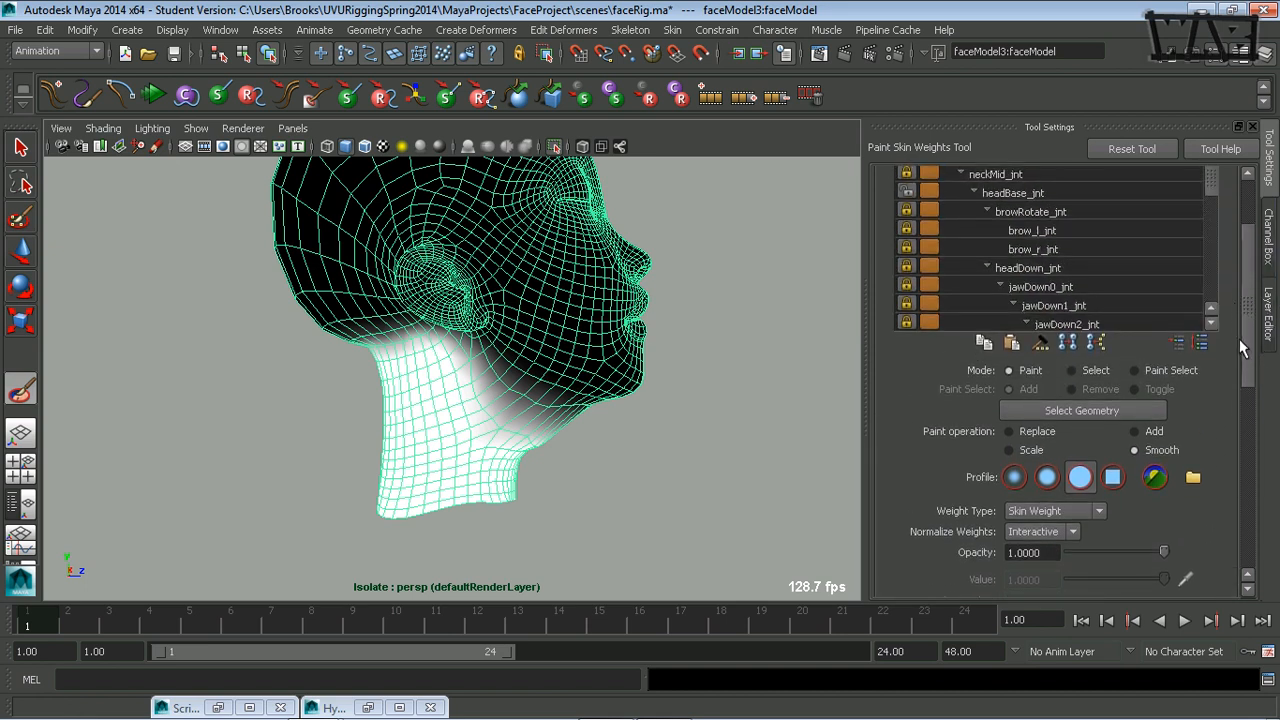
{"action": "left_click_drag", "start_coordinate": [1240, 347], "coordinate": [1240, 318]}
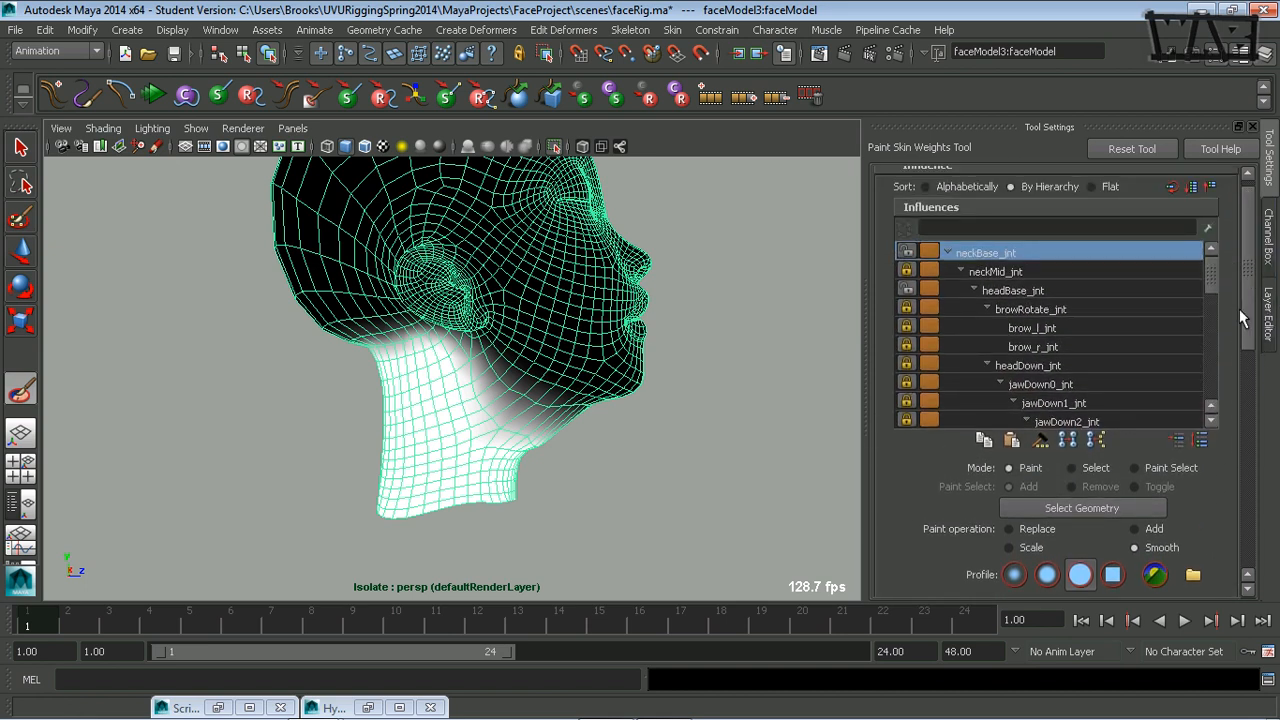
{"action": "left_click", "coordinate": [1041, 292]}
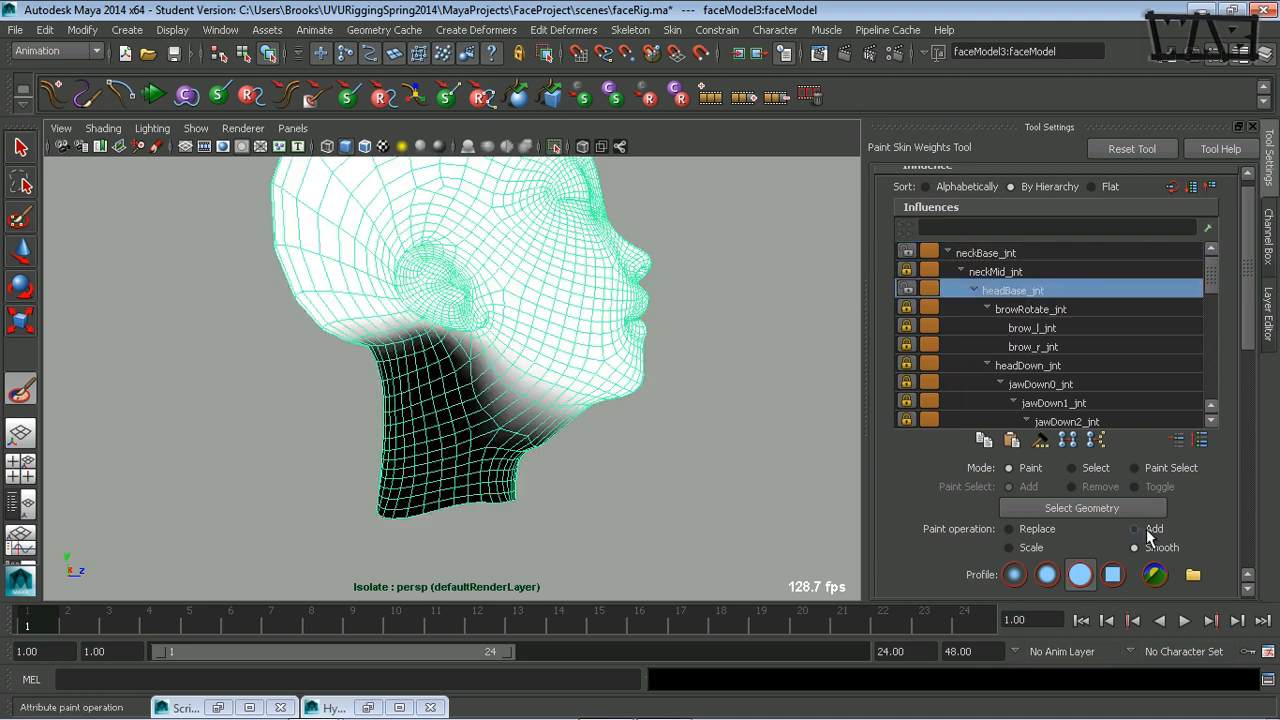